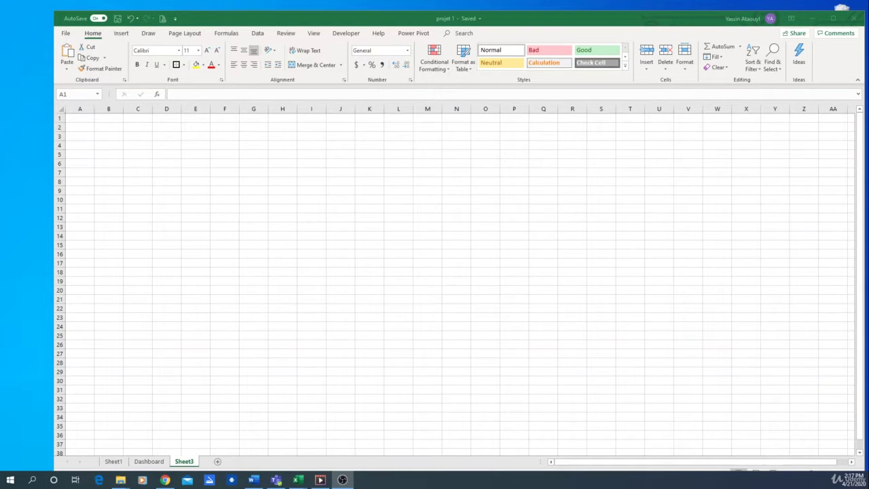
Review the source data table and calculation columns on Sheet1, and return to the Dashboard sheet.
{"action": "left_click", "coordinate": [101, 312]}
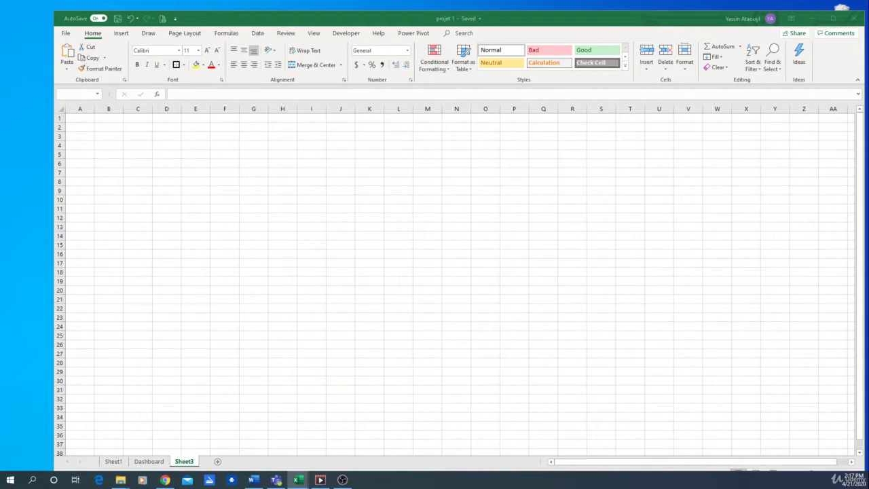
{"action": "left_click", "coordinate": [111, 462]}
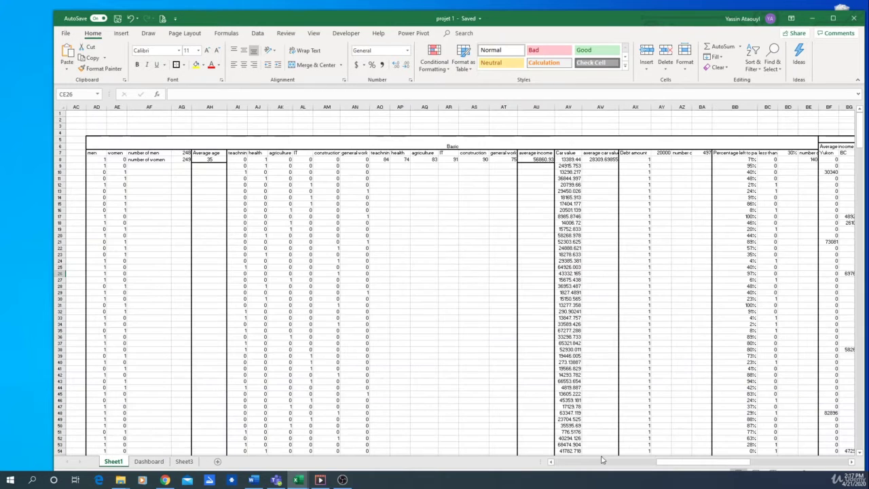
{"action": "left_click_drag", "start_coordinate": [674, 461], "coordinate": [567, 460]}
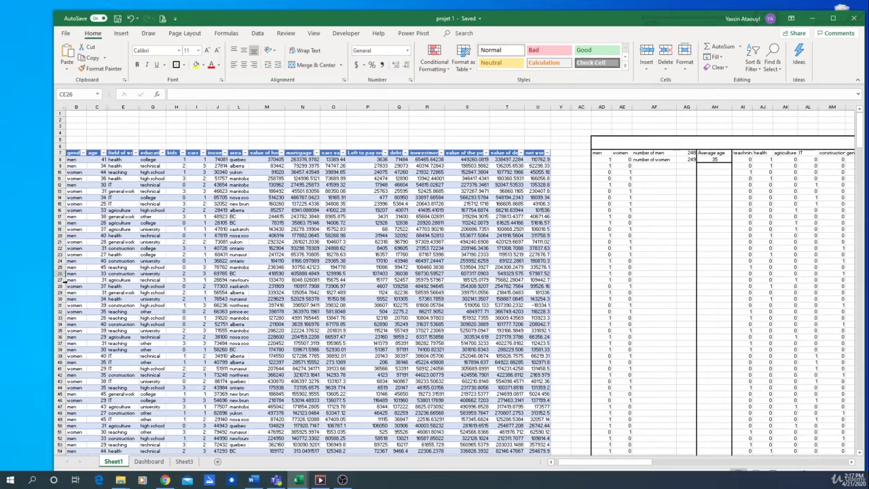
{"action": "scroll", "coordinate": [282, 228], "scroll_direction": "down", "scroll_amount": 3}
{"action": "scroll", "coordinate": [448, 263], "scroll_direction": "up", "scroll_amount": 3}
{"action": "left_click", "coordinate": [184, 462]}
{"action": "left_click", "coordinate": [150, 462]}
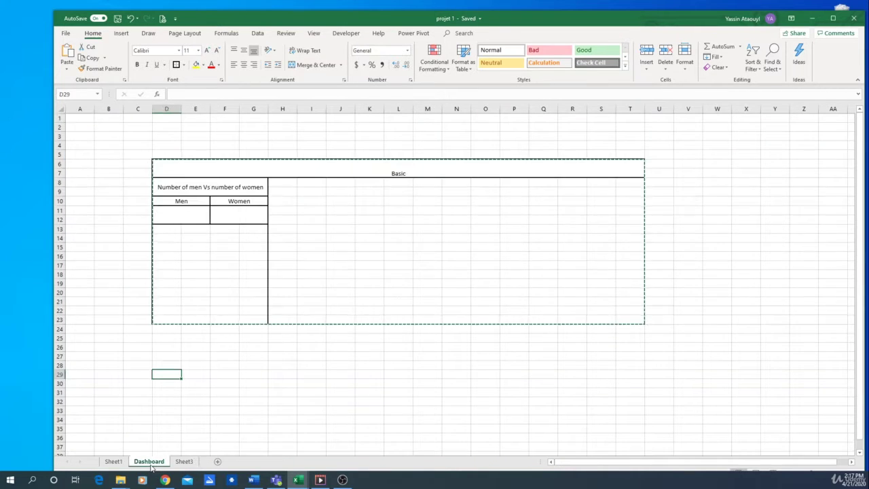
{"action": "left_click", "coordinate": [426, 256]}
{"action": "left_click", "coordinate": [377, 280]}
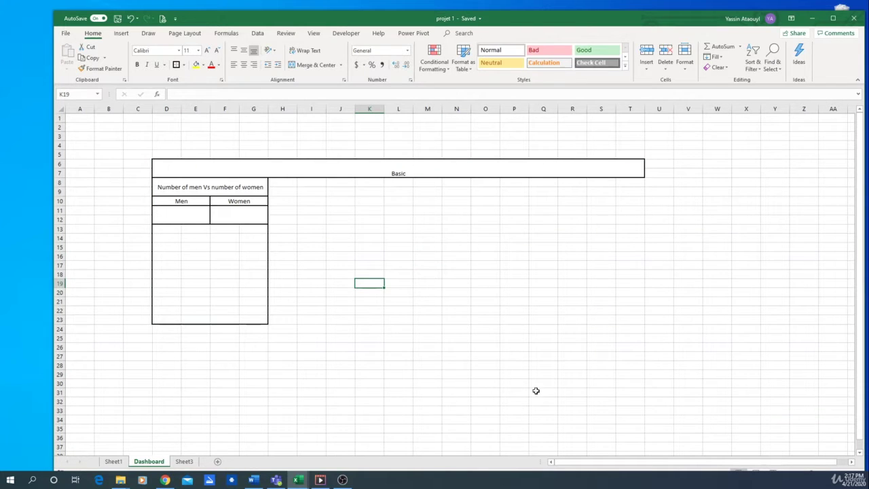
{"action": "left_click", "coordinate": [371, 182]}
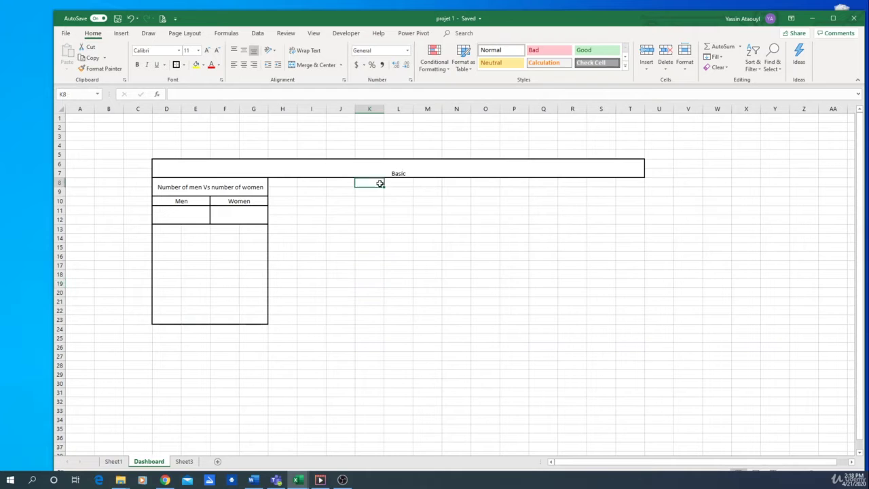
{"action": "key", "text": "Right"}
{"action": "key", "text": "Right"}
{"action": "key", "text": "Right"}
{"action": "key", "text": "Right"}
{"action": "key", "text": "Right"}
{"action": "key", "text": "Right"}
{"action": "key", "text": "Right"}
{"action": "key", "text": "Right"}
{"action": "key", "text": "Right"}
{"action": "key", "text": "Right"}
{"action": "key", "text": "Right"}
{"action": "key", "text": "Right"}
{"action": "key", "text": "Right"}
{"action": "key", "text": "Right"}
{"action": "key", "text": "Right"}
{"action": "key", "text": "Right"}
{"action": "key", "text": "Right"}
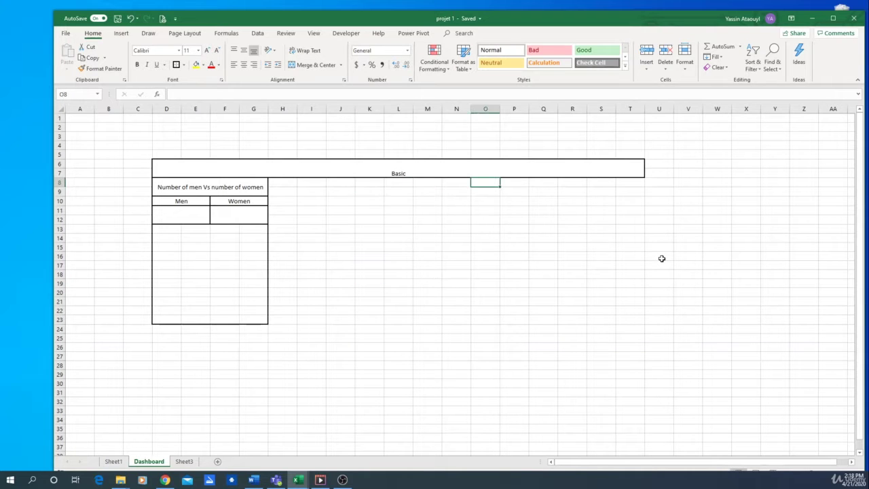
{"action": "key", "text": "Right"}
{"action": "key", "text": "Right"}
{"action": "key", "text": "Right"}
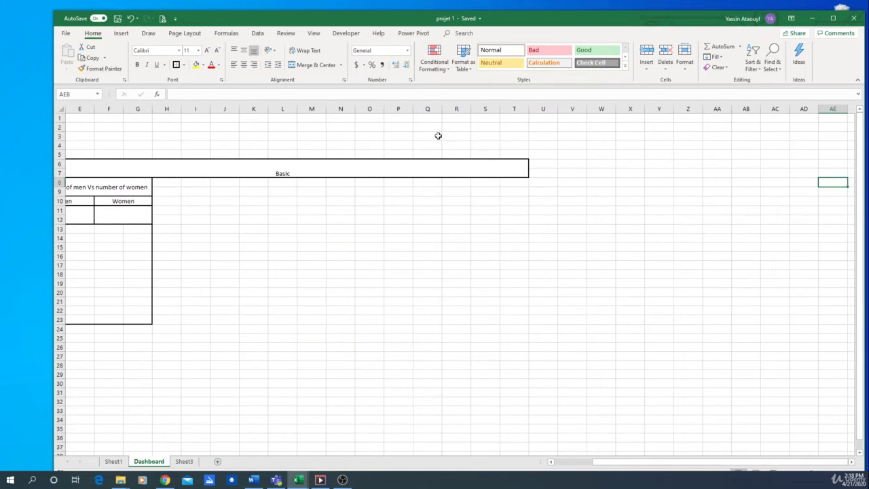
{"action": "left_click", "coordinate": [579, 162]}
{"action": "left_click_drag", "start_coordinate": [579, 162], "coordinate": [784, 182]}
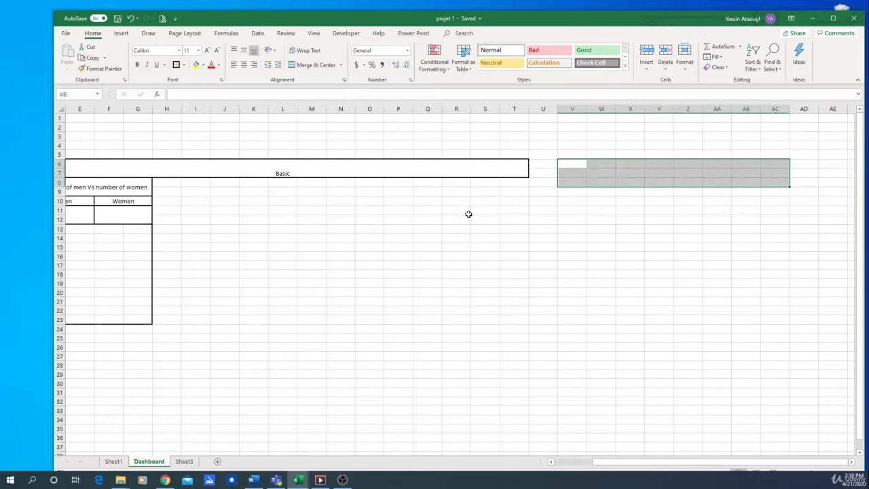
{"action": "left_click", "coordinate": [400, 235]}
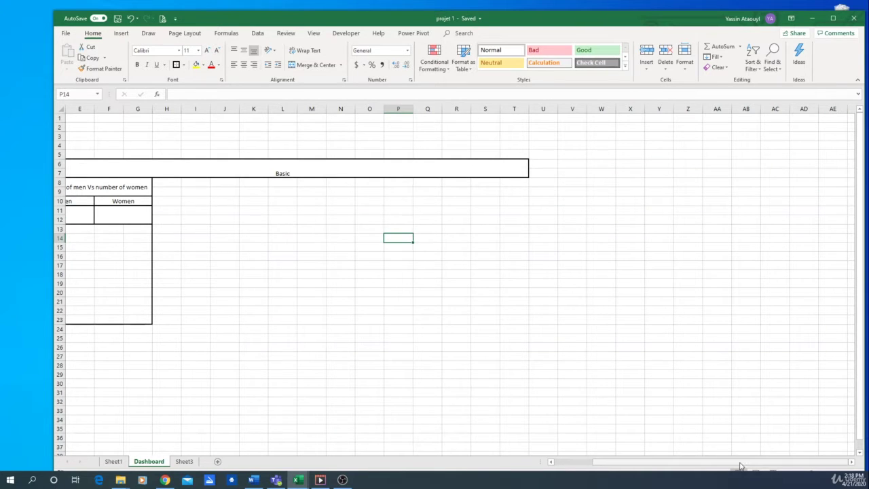
{"action": "left_click_drag", "start_coordinate": [739, 463], "coordinate": [670, 452]}
Try to merge and center the range D4:T5 above the Basic header.
{"action": "mouse_move", "coordinate": [162, 146]}
{"action": "left_mouse_down"}
{"action": "mouse_move", "coordinate": [627, 149]}
{"action": "mouse_move", "coordinate": [624, 156]}
{"action": "left_mouse_up"}
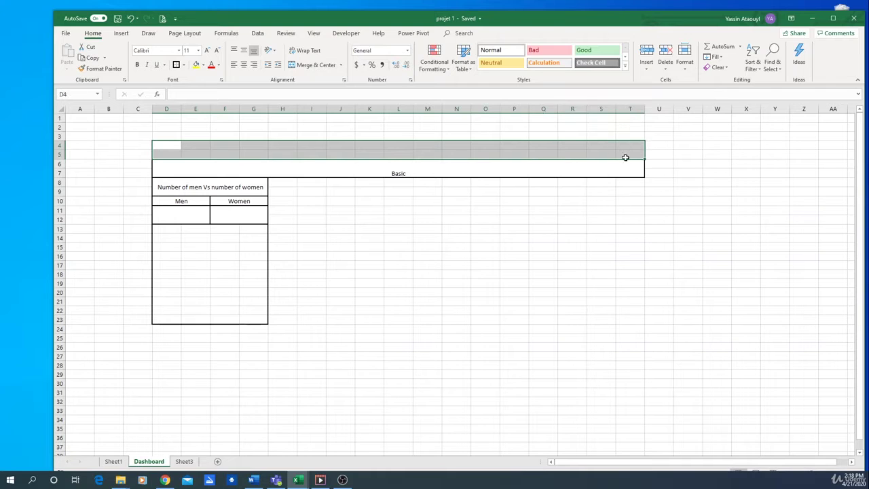
{"action": "left_click", "coordinate": [296, 66]}
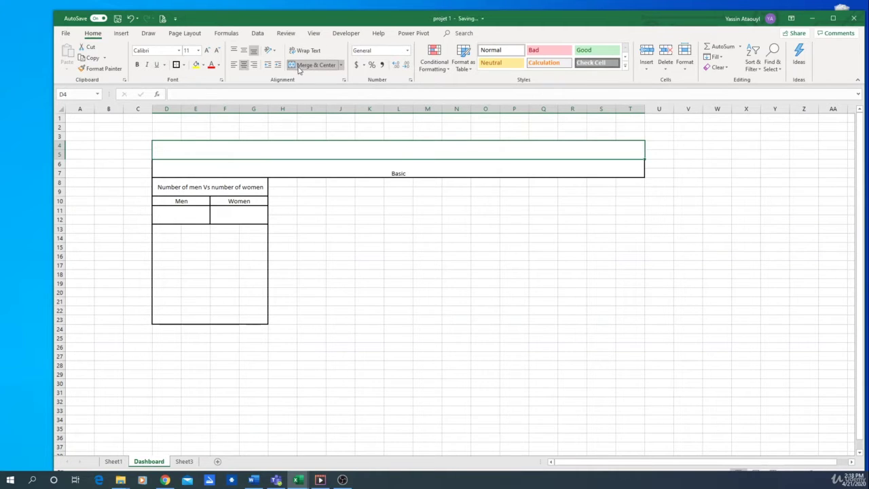
{"action": "left_click", "coordinate": [584, 244]}
{"action": "left_click", "coordinate": [384, 172]}
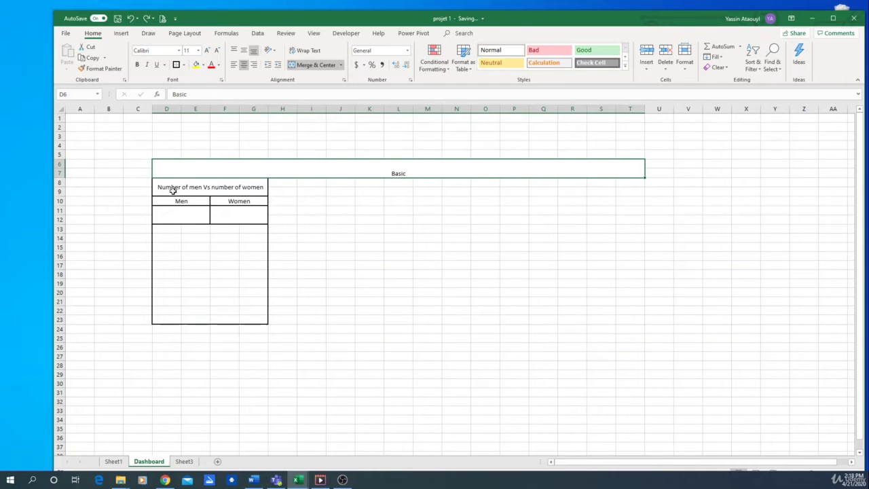
Merge and center H8:K9 as a heading cell beside the men versus women heading.
{"action": "left_click", "coordinate": [369, 191]}
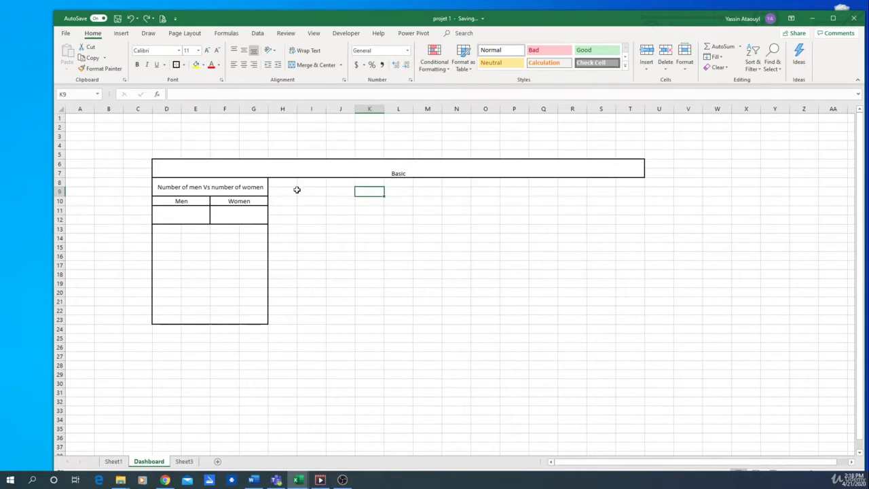
{"action": "left_click_drag", "start_coordinate": [287, 179], "coordinate": [377, 194]}
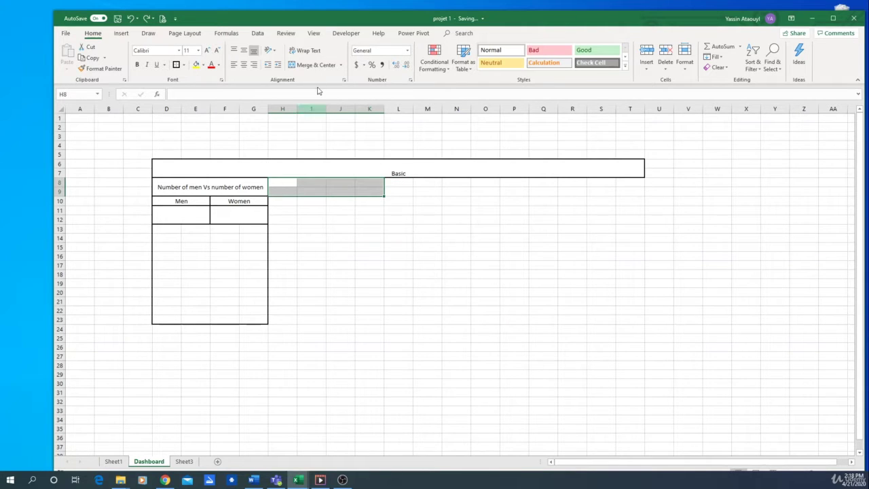
{"action": "left_click", "coordinate": [311, 66]}
{"action": "left_click", "coordinate": [322, 257]}
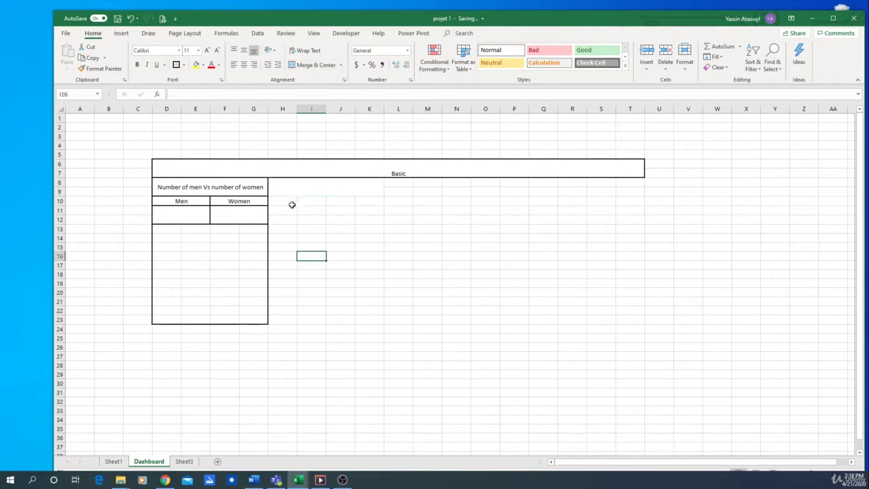
Merge and center the label cells H10:I10 and J10:K10, and the value cells H11:I12 and J11:K12.
{"action": "left_click_drag", "start_coordinate": [291, 201], "coordinate": [382, 202]}
{"action": "left_click", "coordinate": [311, 65]}
{"action": "left_click", "coordinate": [311, 65]}
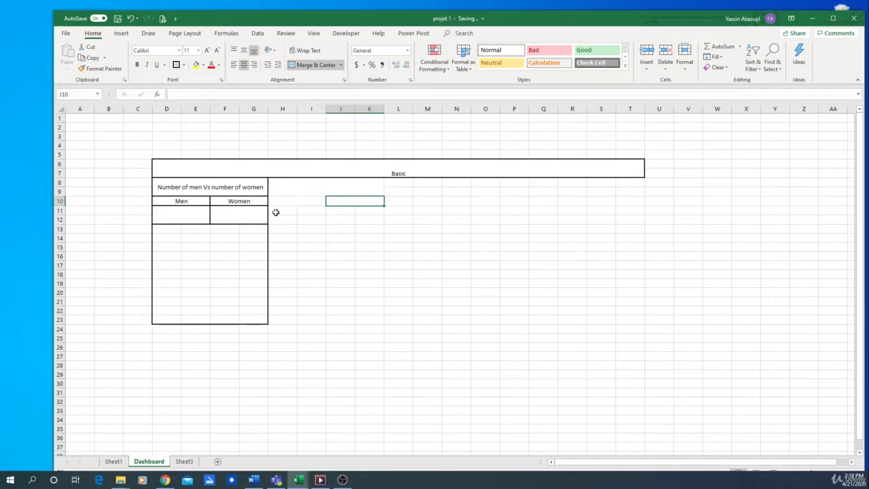
{"action": "left_click_drag", "start_coordinate": [282, 210], "coordinate": [374, 216]}
{"action": "left_click", "coordinate": [314, 65]}
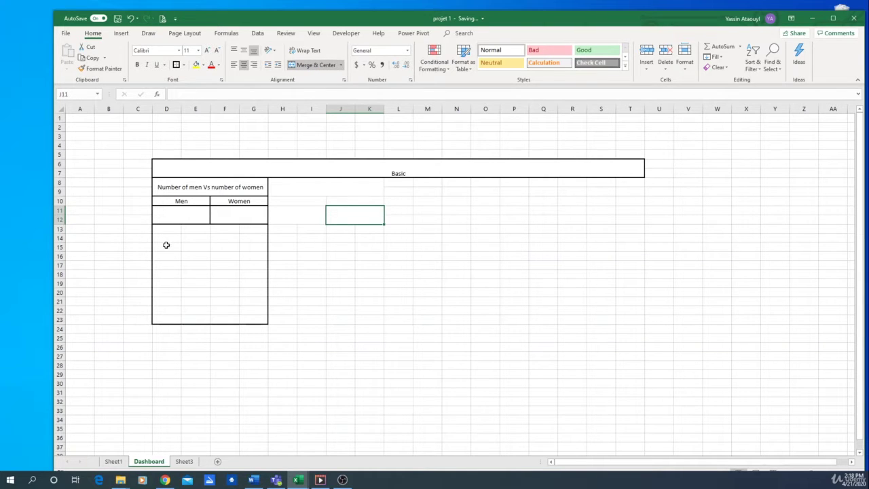
{"action": "left_click_drag", "start_coordinate": [154, 227], "coordinate": [251, 320]}
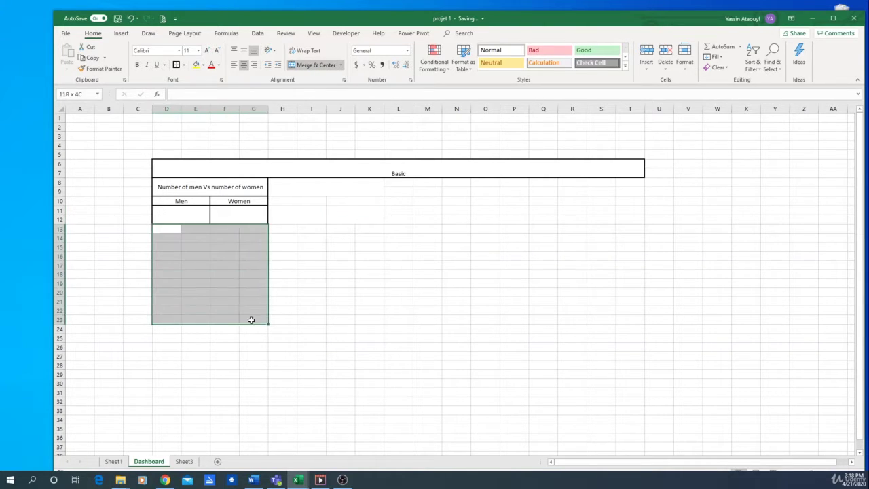
{"action": "left_click", "coordinate": [367, 249]}
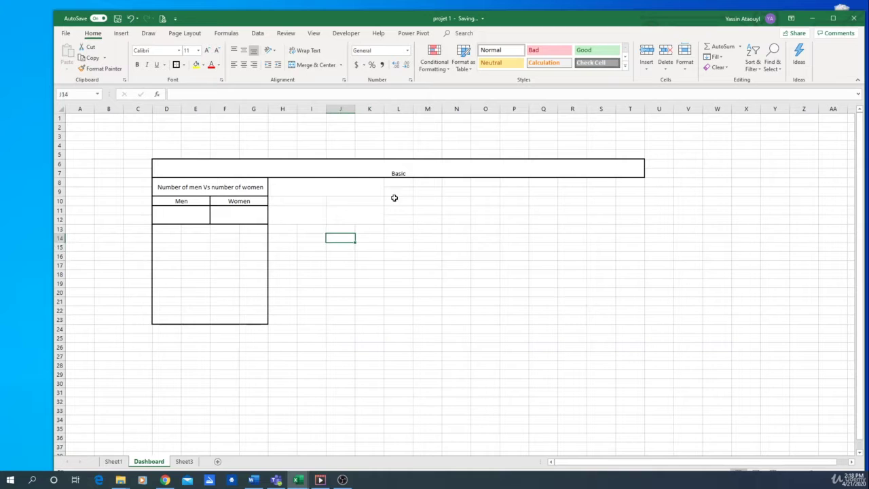
{"action": "left_click", "coordinate": [243, 193]}
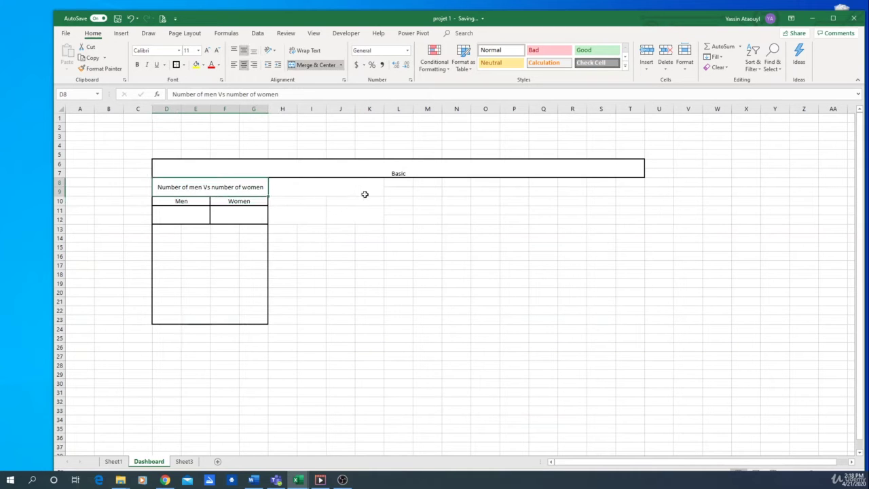
Link the Men value cell D11 to the number of men in Sheet1 with =Sheet1!AG7.
{"action": "left_click", "coordinate": [189, 215]}
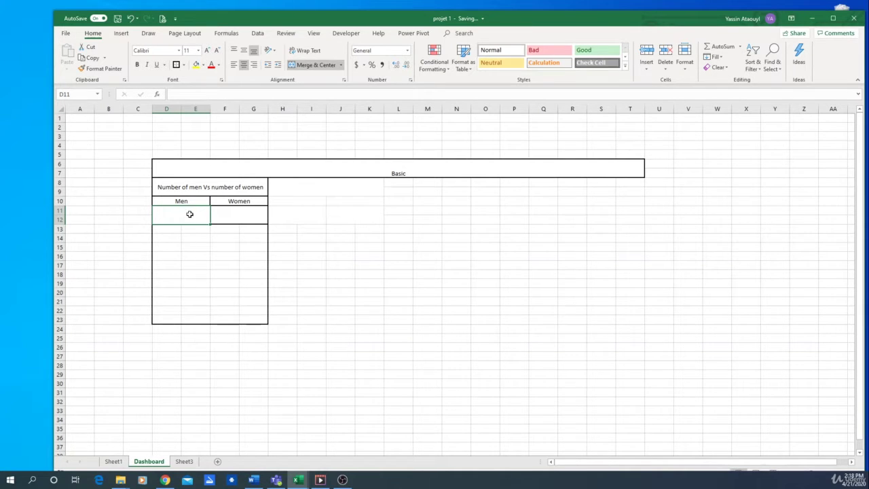
{"action": "type", "text": "="}
{"action": "left_click", "coordinate": [113, 461]}
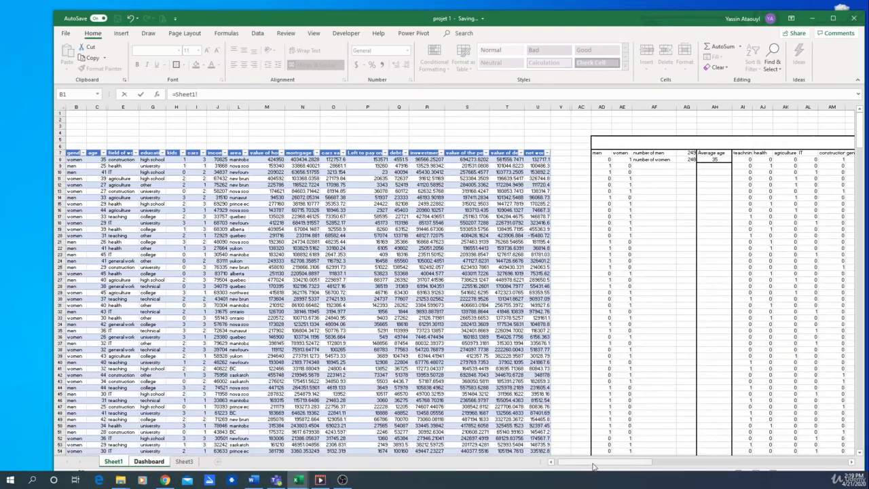
{"action": "left_click_drag", "start_coordinate": [601, 462], "coordinate": [613, 463]}
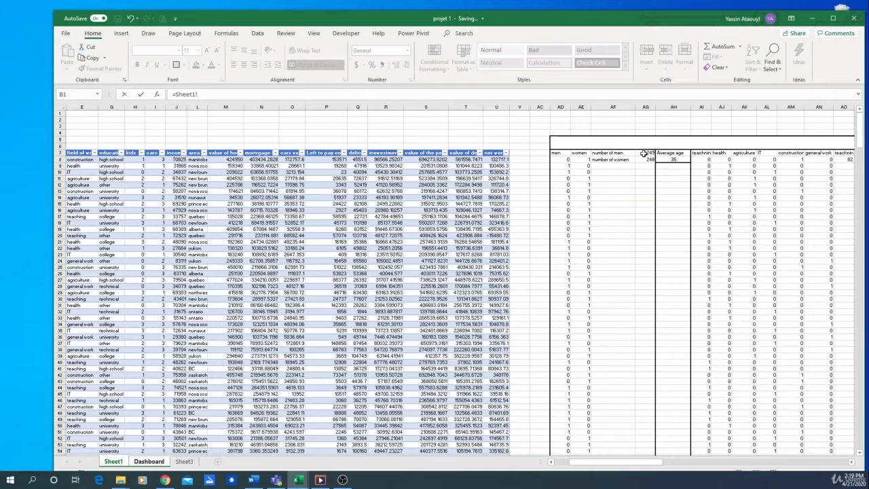
{"action": "left_click", "coordinate": [644, 152]}
{"action": "key", "text": "Return"}
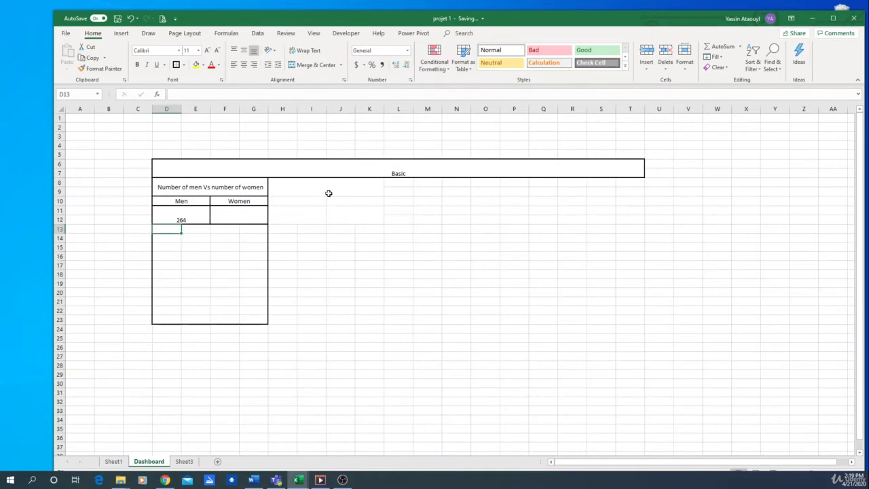
Inspect the formula under Men and recalculate the workbook to test the linked count.
{"action": "left_click", "coordinate": [187, 216]}
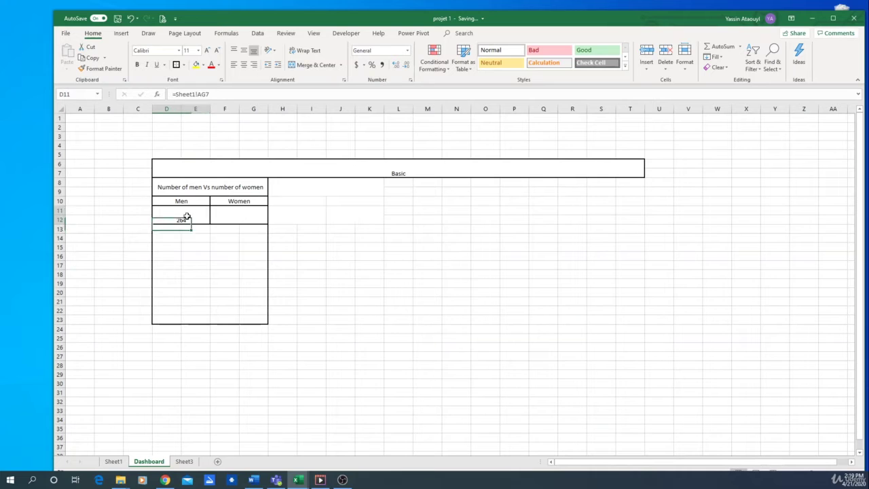
{"action": "left_click", "coordinate": [324, 274]}
{"action": "key", "text": "F9"}
{"action": "key", "text": "F9"}
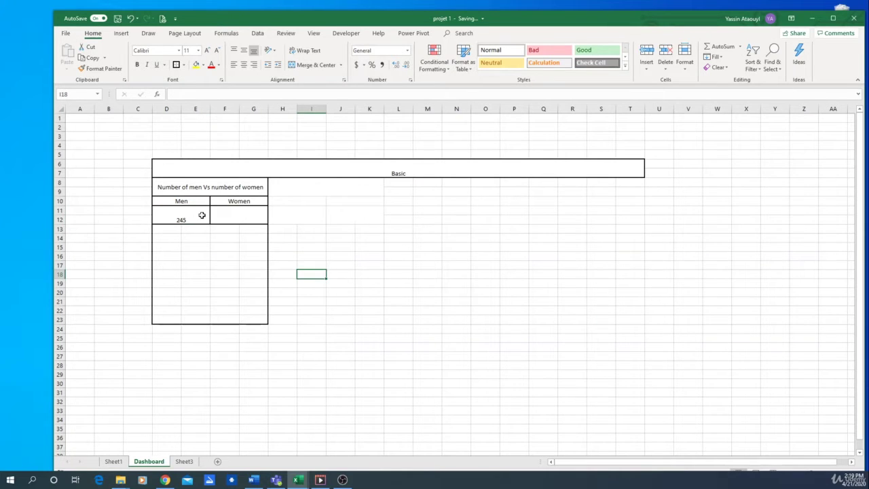
Link the Women value cell F11 to the number of women in Sheet1 with =Sheet1!AG8.
{"action": "left_click", "coordinate": [231, 216]}
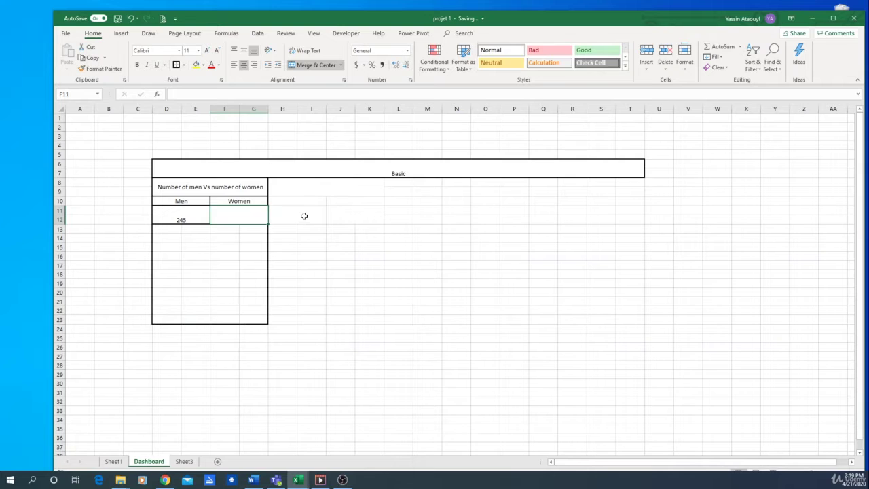
{"action": "type", "text": "="}
{"action": "left_click", "coordinate": [114, 462]}
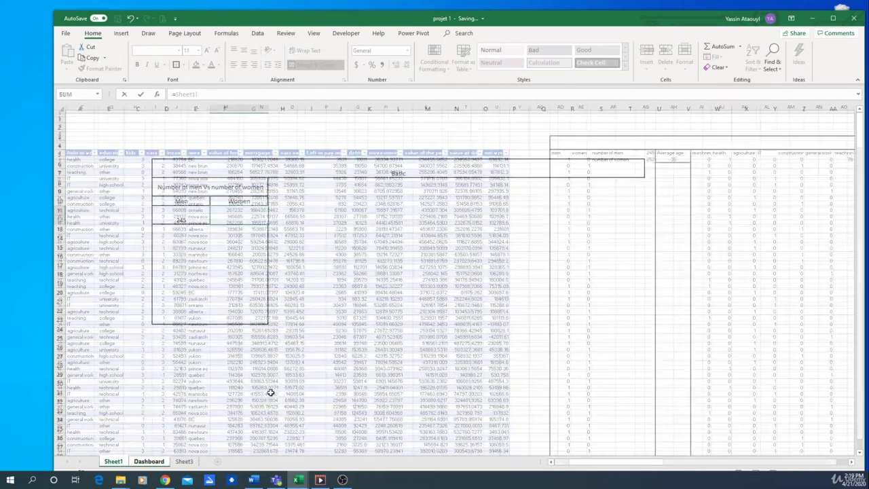
{"action": "left_click", "coordinate": [644, 159]}
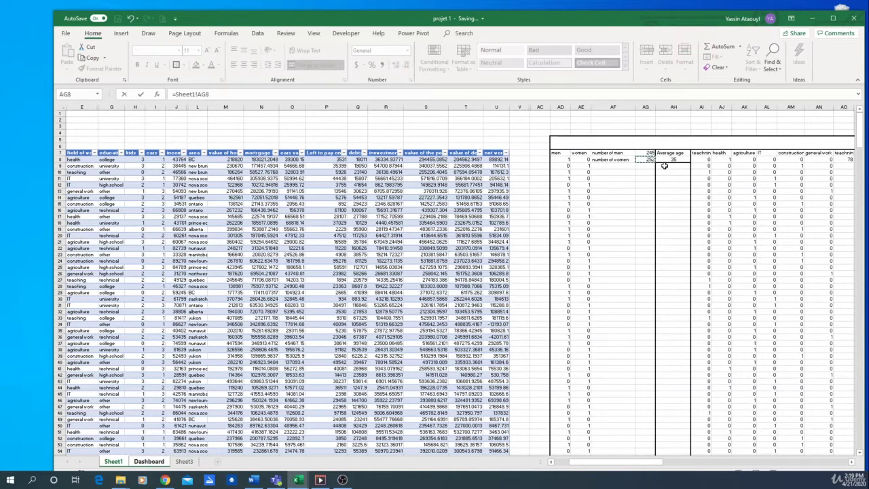
{"action": "key", "text": "Return"}
{"action": "left_click", "coordinate": [310, 263]}
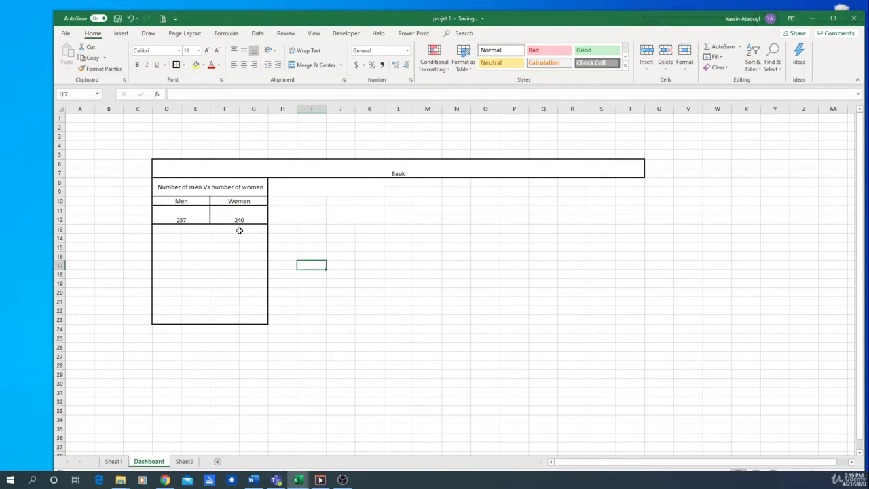
Insert a Clustered Column chart of the Men and Women values in D11:G12, comparing it with the recommended Pie chart first.
{"action": "left_click_drag", "start_coordinate": [179, 218], "coordinate": [233, 215]}
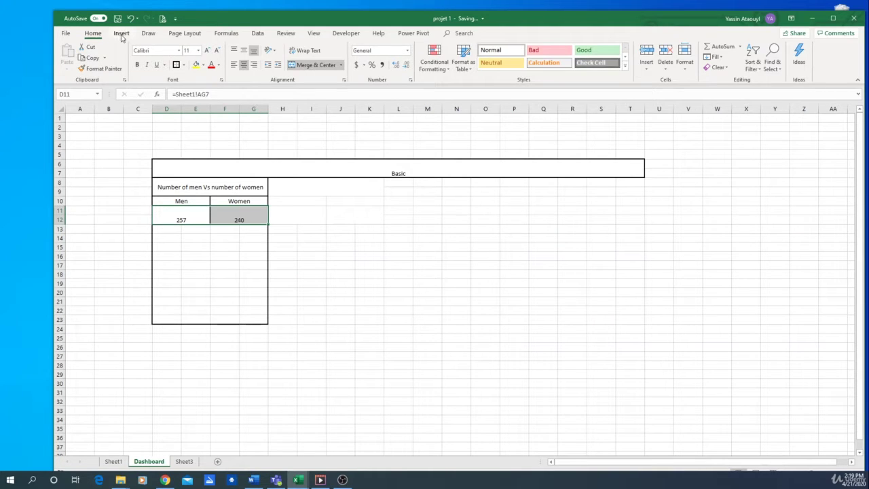
{"action": "left_click", "coordinate": [196, 260]}
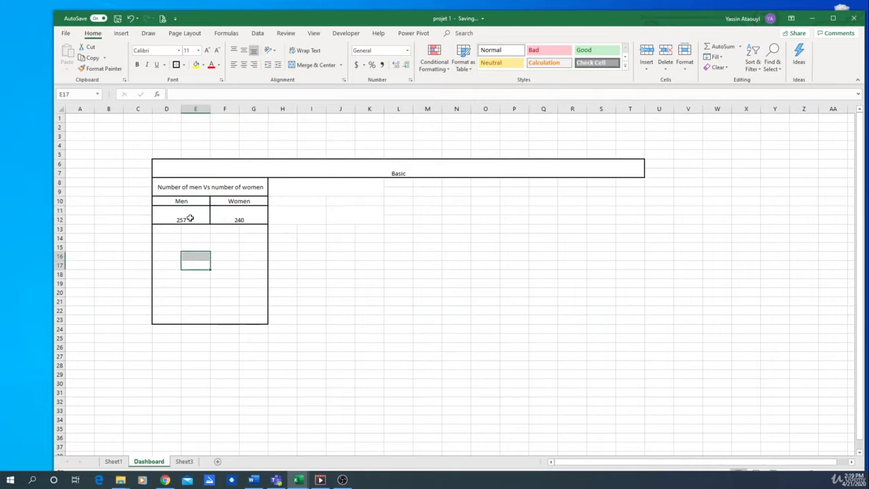
{"action": "left_click_drag", "start_coordinate": [189, 219], "coordinate": [234, 217]}
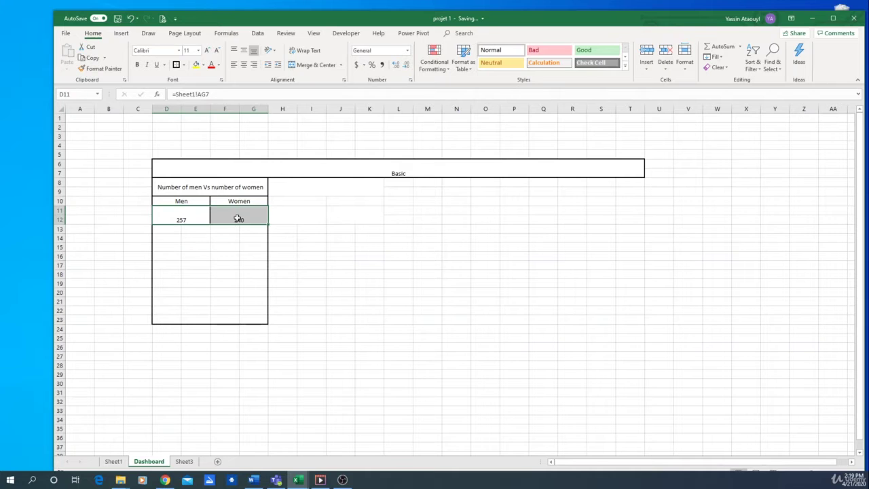
{"action": "left_click", "coordinate": [121, 33]}
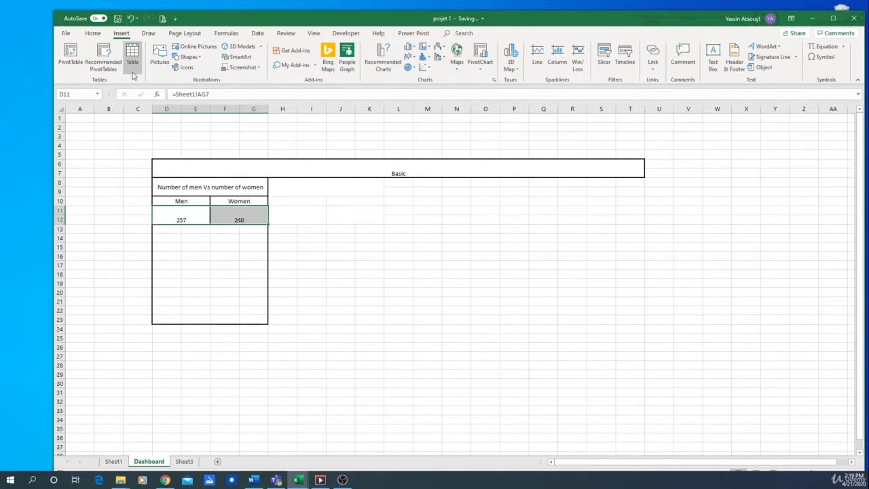
{"action": "left_click", "coordinate": [383, 60]}
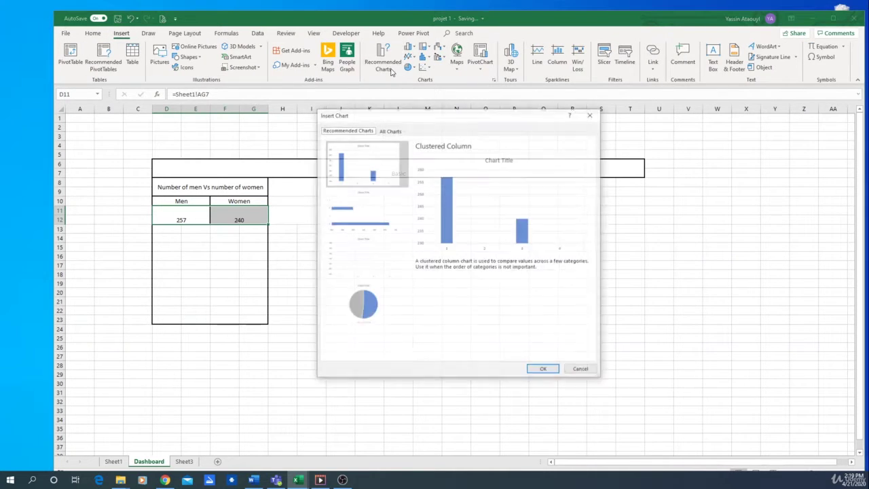
{"action": "left_click", "coordinate": [368, 313]}
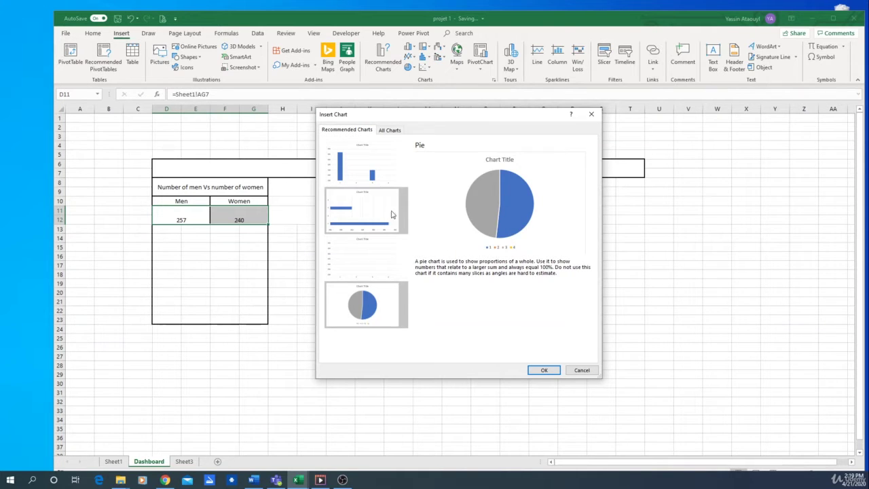
{"action": "left_click", "coordinate": [361, 165]}
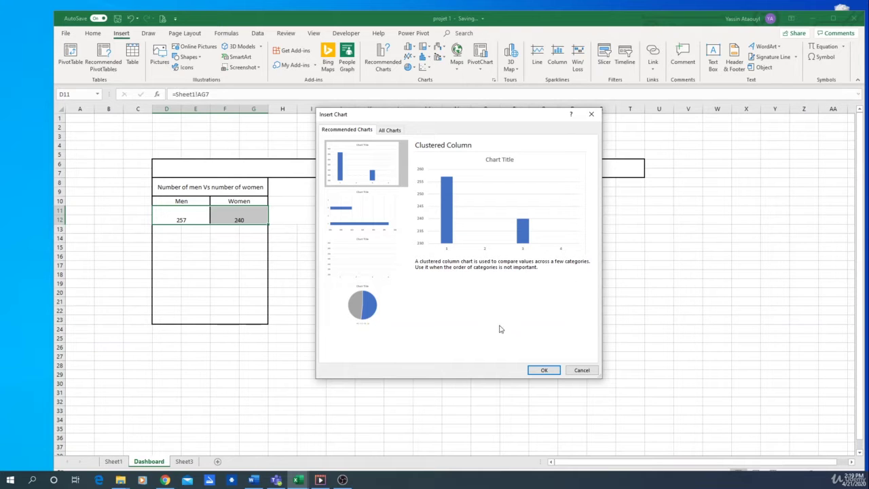
{"action": "left_click", "coordinate": [551, 371]}
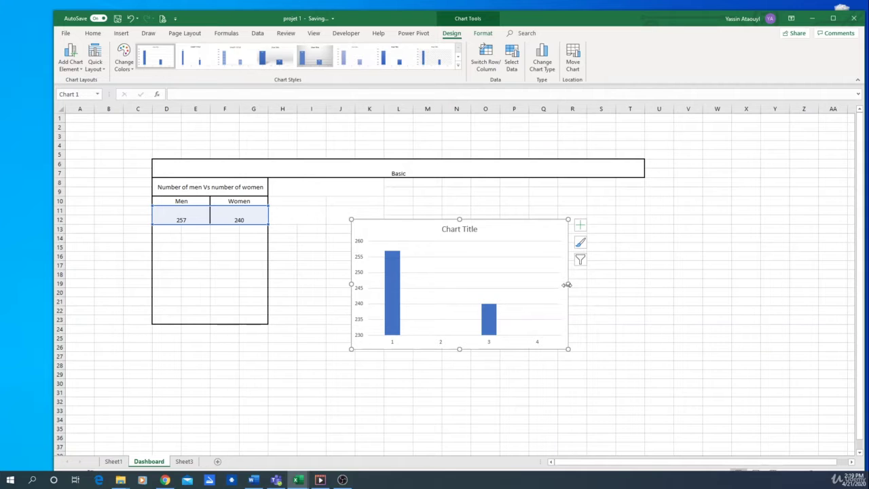
Shrink the new column chart's width and height so that it approaches the size of the bordered box under the counts.
{"action": "left_click_drag", "start_coordinate": [568, 285], "coordinate": [496, 285]}
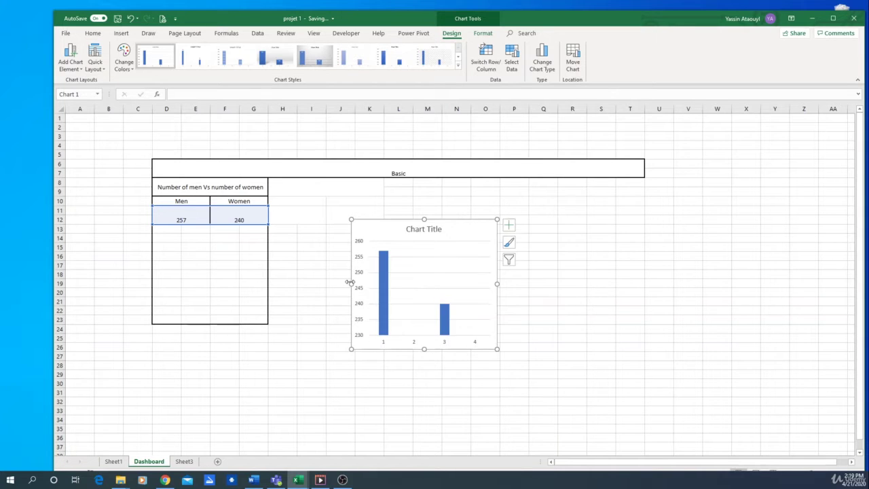
{"action": "left_click_drag", "start_coordinate": [350, 282], "coordinate": [365, 283]}
{"action": "left_click", "coordinate": [433, 273]}
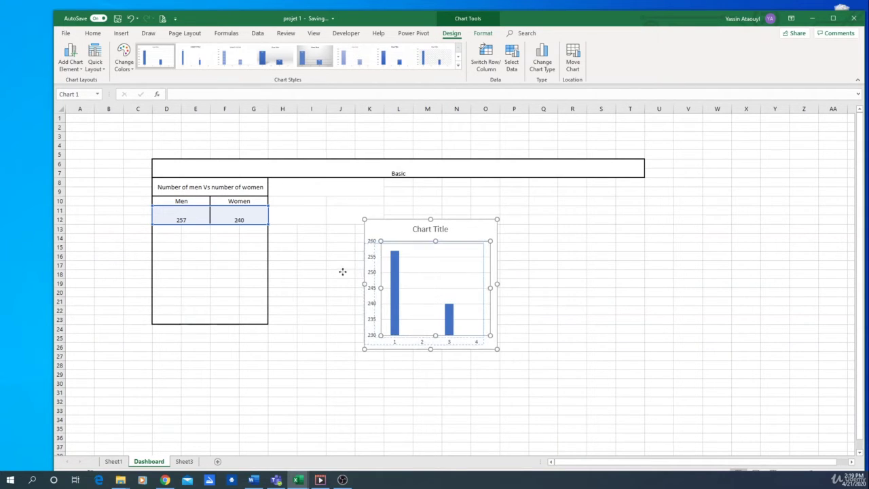
{"action": "left_click", "coordinate": [429, 220]}
{"action": "left_click_drag", "start_coordinate": [430, 220], "coordinate": [427, 230]}
{"action": "left_click_drag", "start_coordinate": [498, 289], "coordinate": [484, 289]}
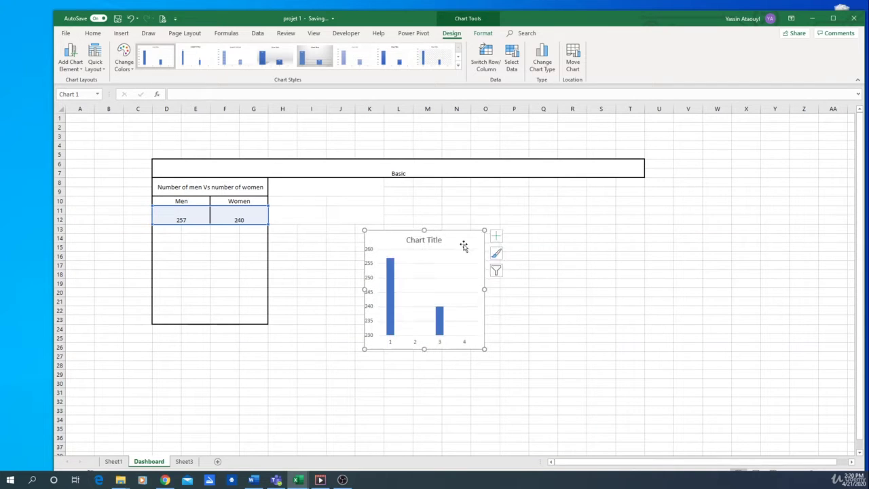
Place the chart in the bordered box D13:G23 under the Men and Women values and resize it to fit.
{"action": "left_click_drag", "start_coordinate": [463, 246], "coordinate": [264, 233]}
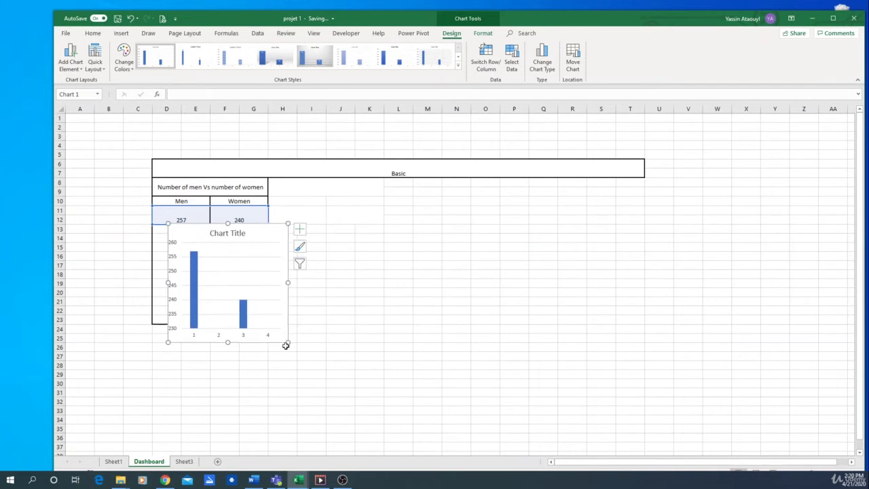
{"action": "left_click_drag", "start_coordinate": [287, 345], "coordinate": [268, 319]}
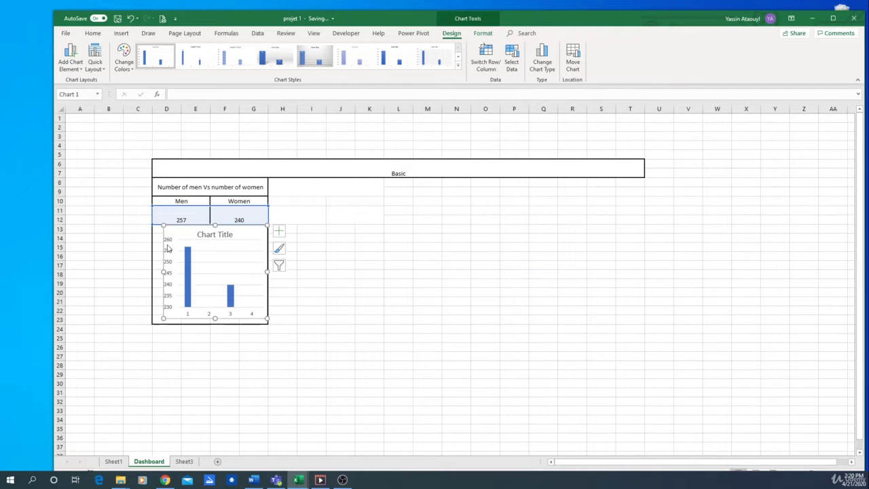
{"action": "left_click_drag", "start_coordinate": [163, 319], "coordinate": [153, 322]}
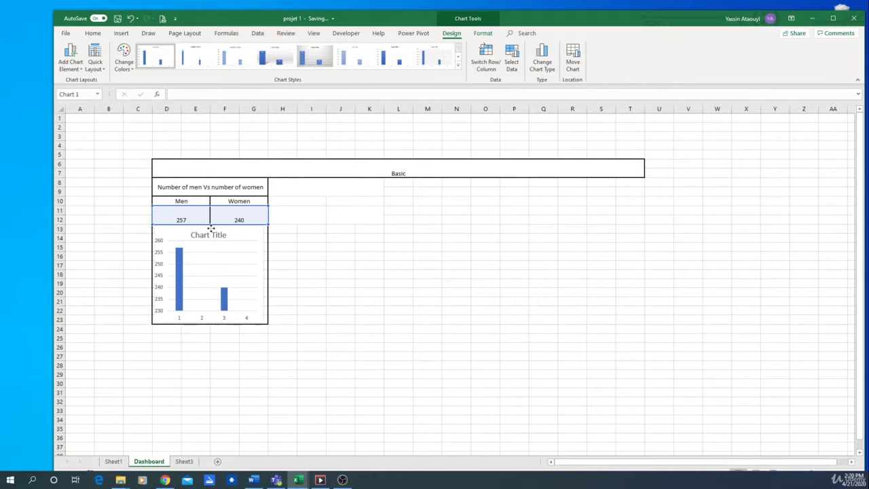
{"action": "left_click", "coordinate": [195, 365]}
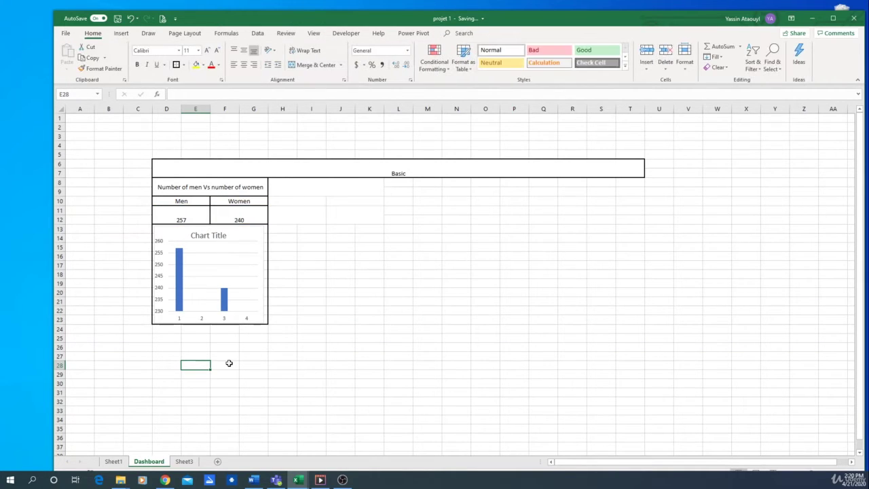
Recalculate the workbook to test the chart's link to the data, and check the source counts in Sheet1.
{"action": "key", "text": "F9"}
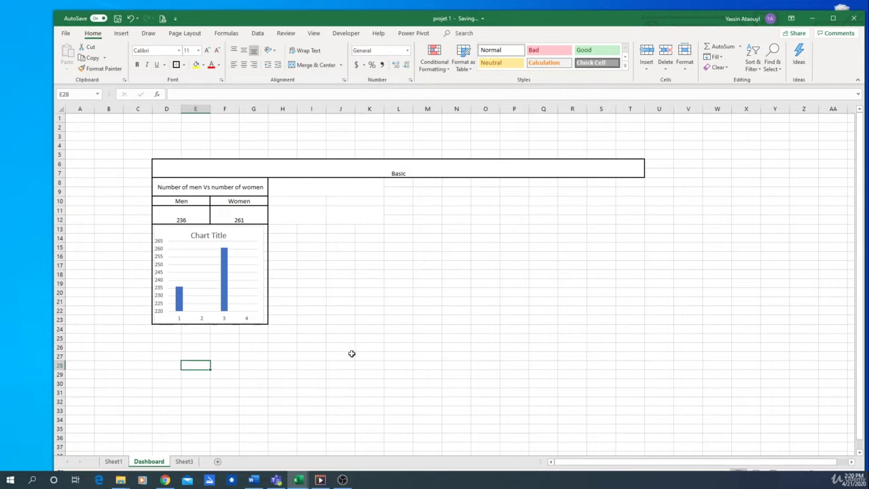
{"action": "left_click", "coordinate": [352, 354]}
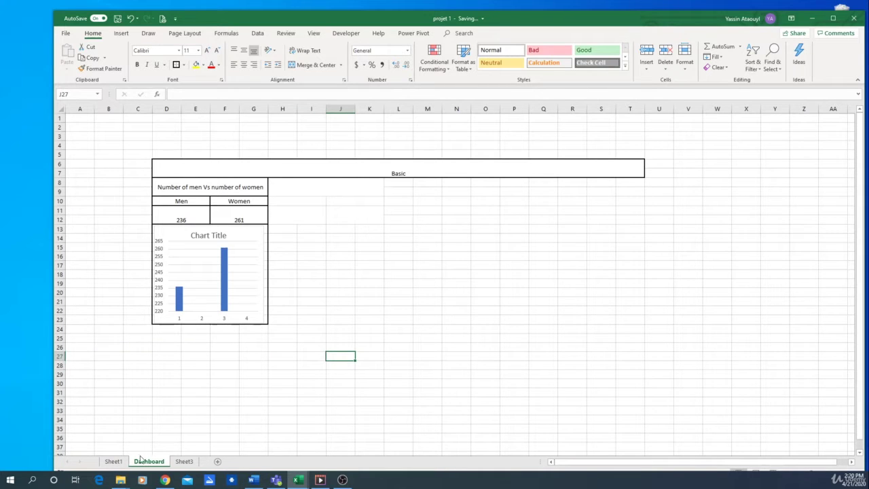
{"action": "left_click", "coordinate": [114, 461]}
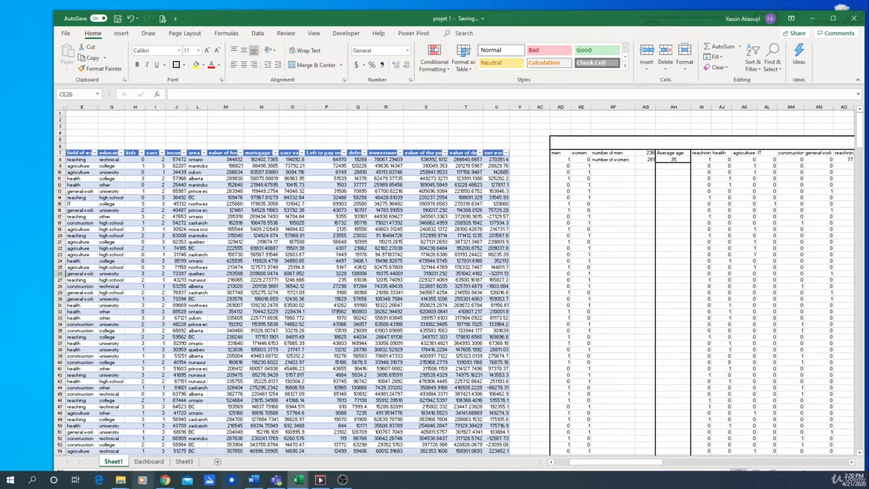
{"action": "left_click", "coordinate": [149, 461]}
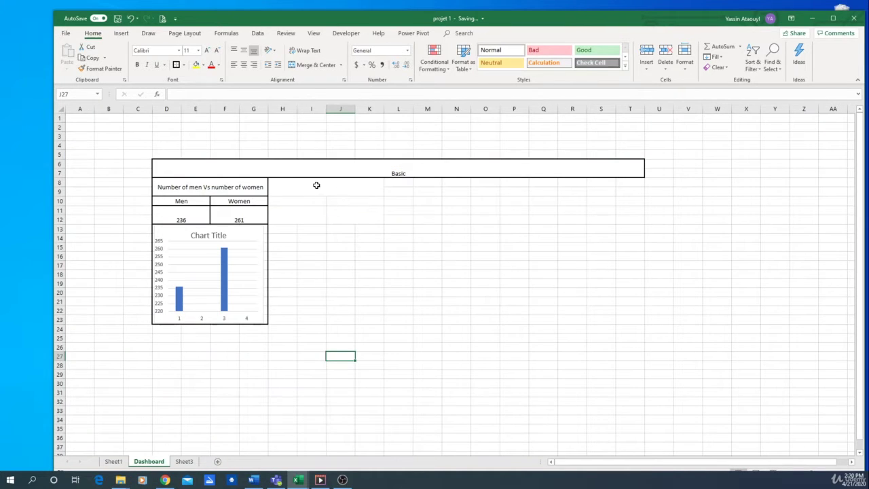
Unmerge the previously merged cells in H8:K12 beside the men and women block.
{"action": "left_click_drag", "start_coordinate": [308, 190], "coordinate": [308, 219]}
{"action": "left_click", "coordinate": [418, 268]}
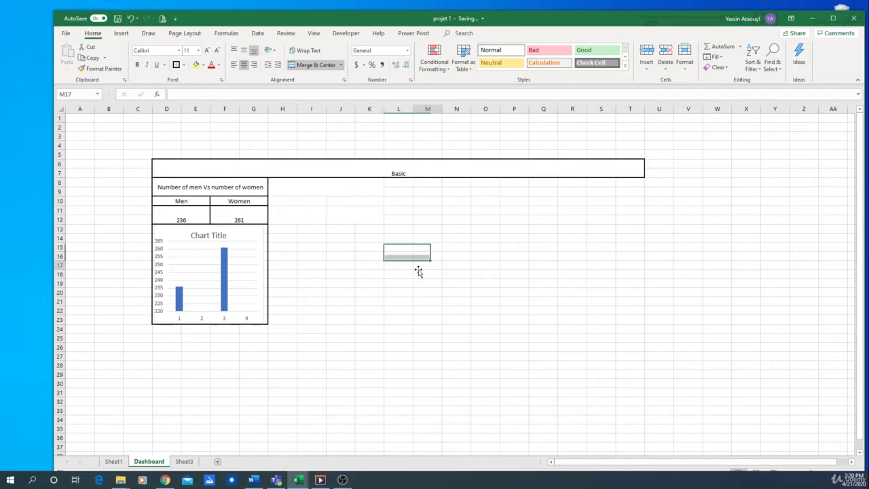
{"action": "left_click_drag", "start_coordinate": [341, 192], "coordinate": [321, 221]}
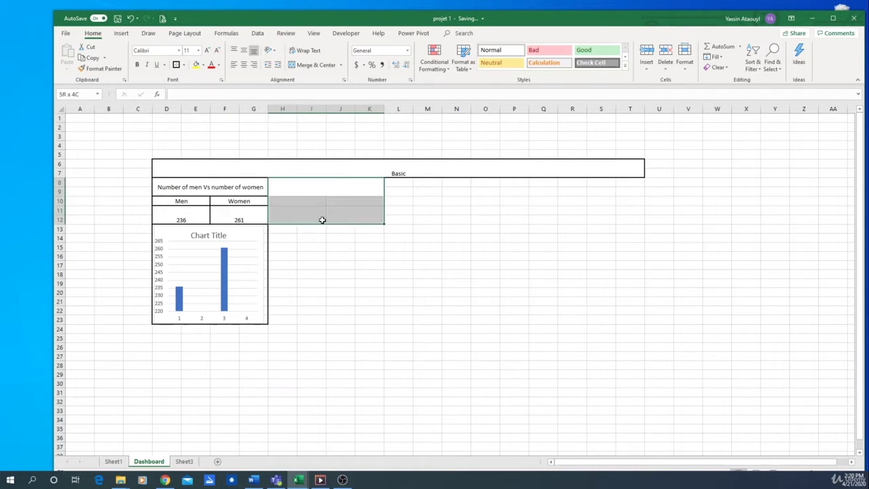
{"action": "left_click", "coordinate": [420, 310]}
Merge and center H8:K9 and enter the heading Average AGE.
{"action": "left_click_drag", "start_coordinate": [281, 181], "coordinate": [382, 191]}
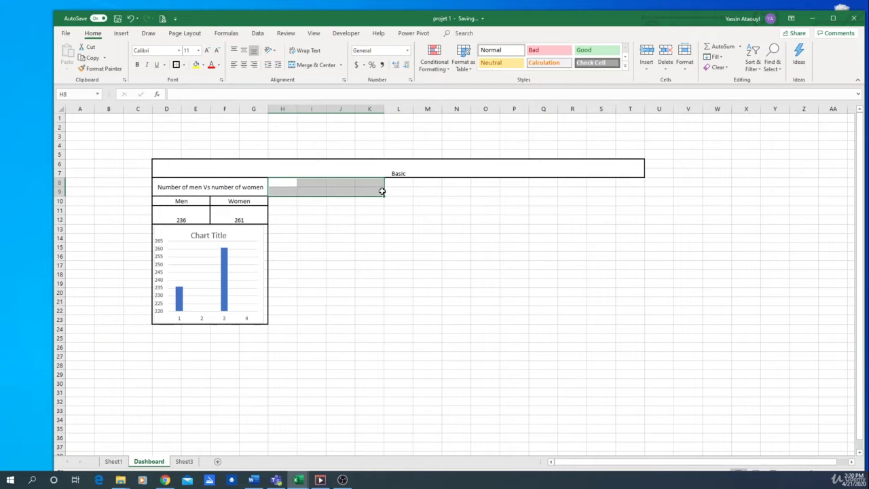
{"action": "left_click", "coordinate": [312, 64]}
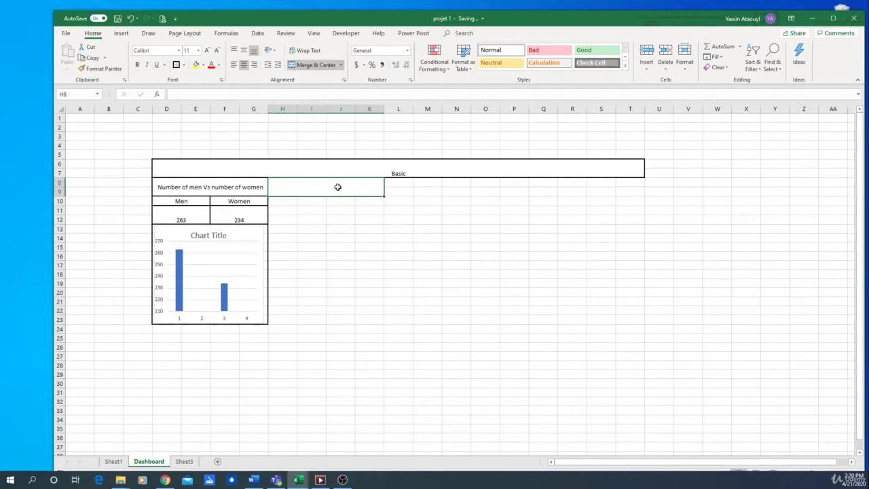
{"action": "type", "text": "Ave"}
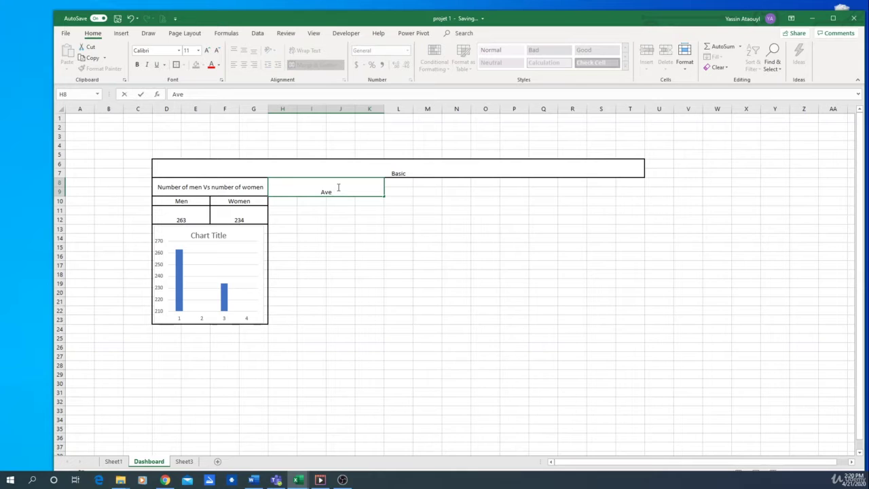
{"action": "type", "text": "rage AGA"}
{"action": "key", "text": "BackSpace"}
{"action": "type", "text": "e"}
{"action": "key", "text": "BackSpace"}
{"action": "type", "text": "E"}
{"action": "left_click", "coordinate": [342, 235]}
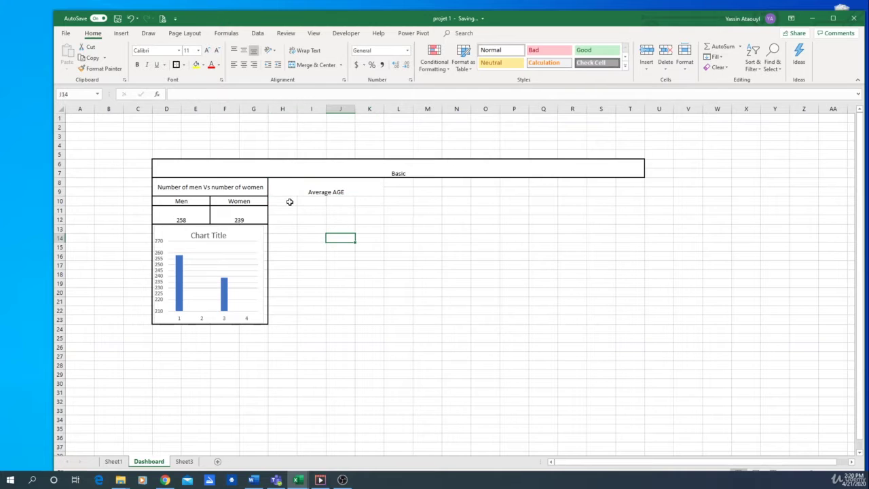
Merge and center H10:K12 and link it to the average age in Sheet1 with =Sheet1!AH8.
{"action": "left_click_drag", "start_coordinate": [289, 204], "coordinate": [356, 219]}
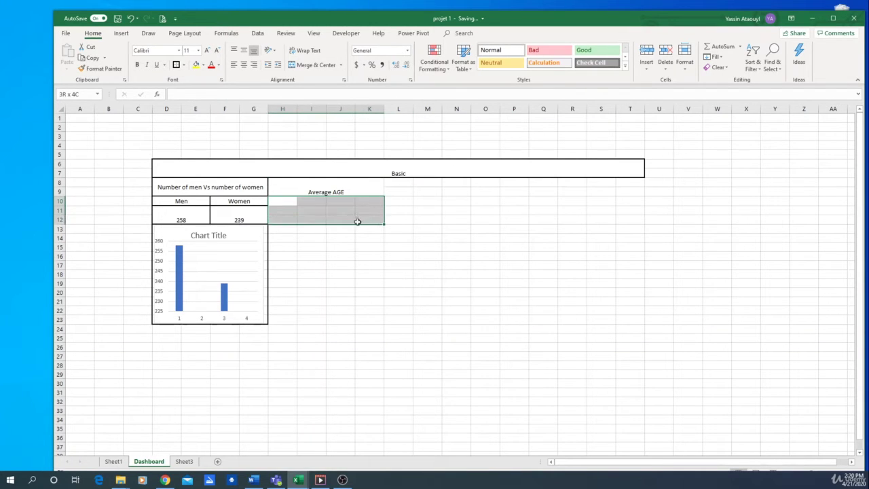
{"action": "left_click", "coordinate": [311, 65]}
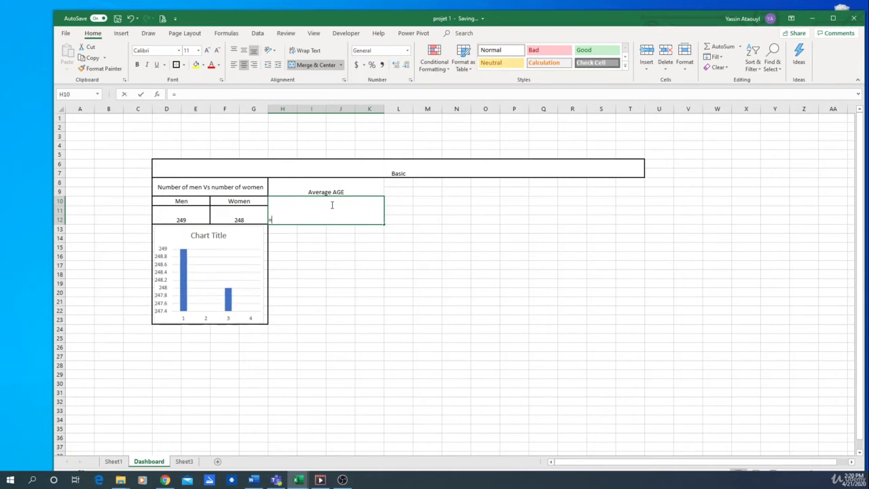
{"action": "left_click", "coordinate": [113, 461]}
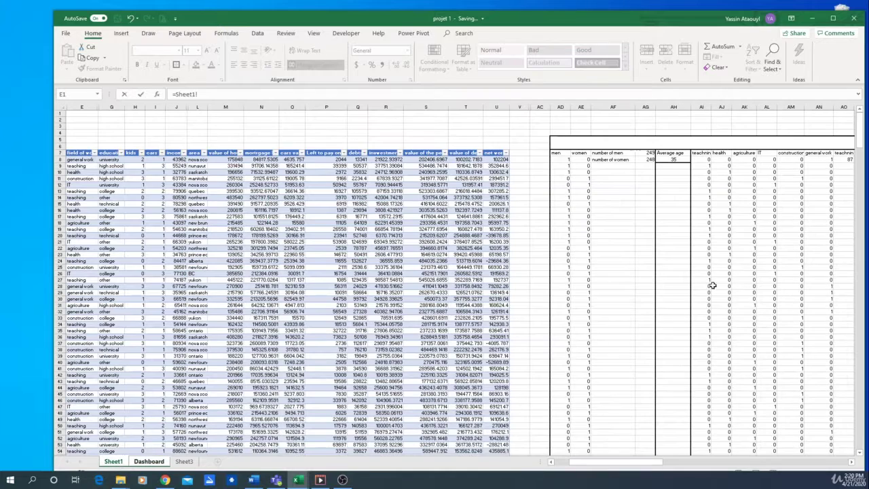
{"action": "left_click", "coordinate": [677, 163]}
{"action": "key", "text": "Return"}
Middle-align the average age value and add outside borders around the Average AGE heading H8:K9 and the value cell H10:K12.
{"action": "left_click", "coordinate": [317, 205]}
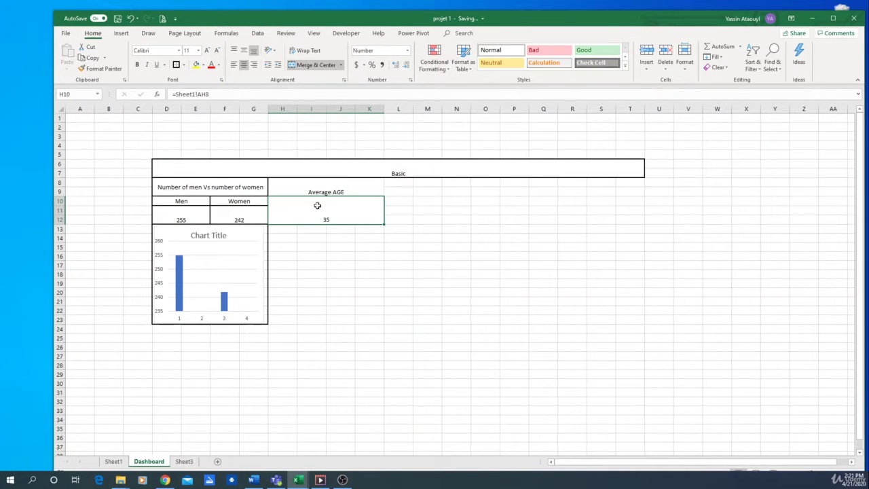
{"action": "left_click", "coordinate": [244, 50]}
{"action": "left_click", "coordinate": [360, 282]}
{"action": "left_click", "coordinate": [347, 211]}
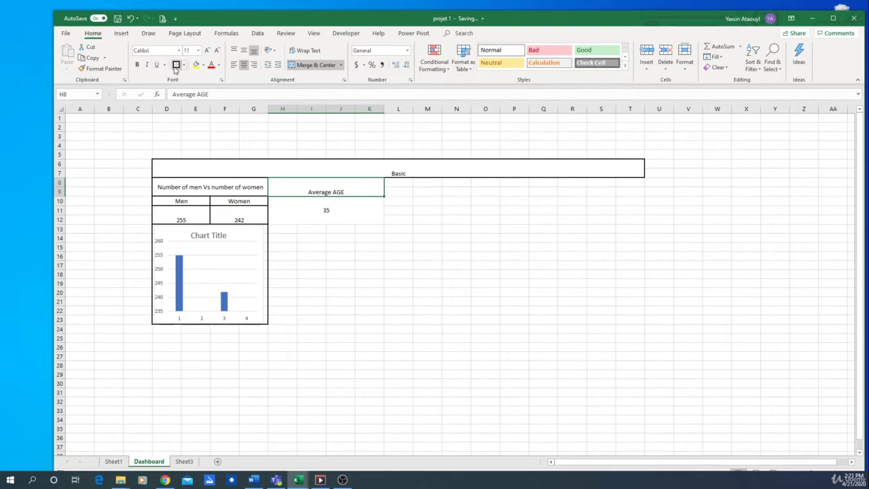
{"action": "left_click", "coordinate": [320, 204]}
{"action": "left_click", "coordinate": [319, 207]}
{"action": "left_click", "coordinate": [176, 65]}
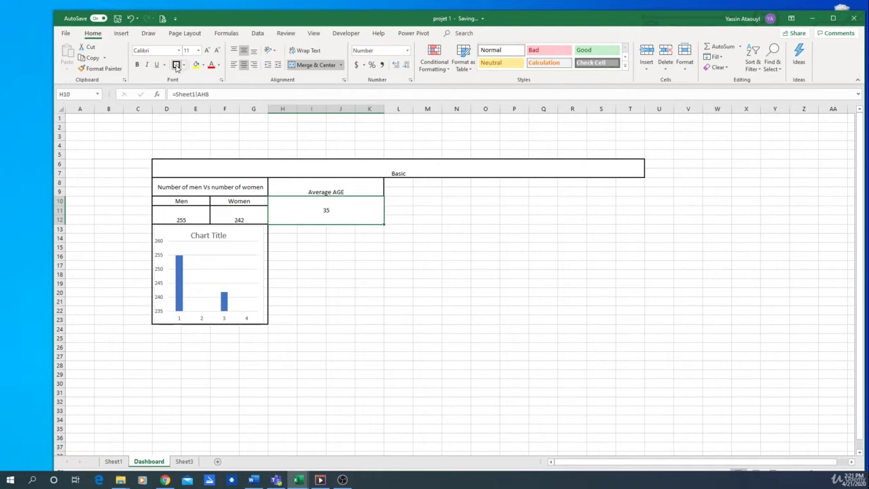
{"action": "left_click", "coordinate": [359, 334]}
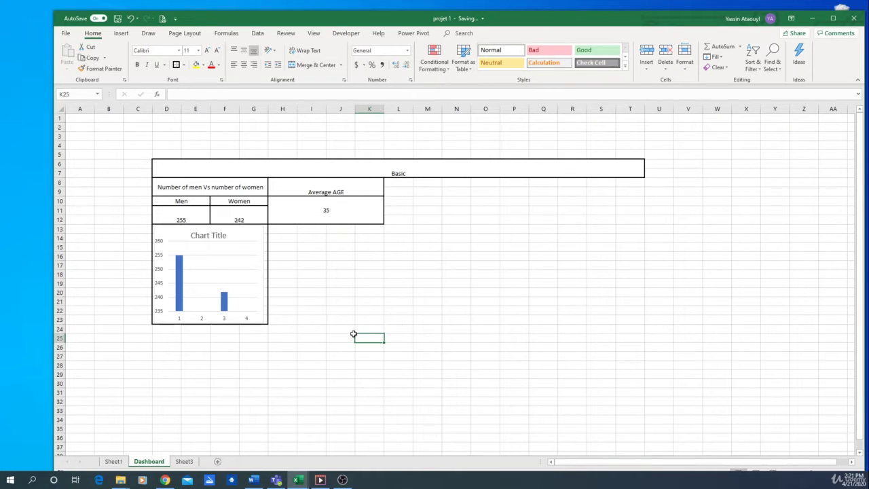
Set the font size of the average age value in H10 to 20, and switch to Sheet3.
{"action": "left_click", "coordinate": [313, 216]}
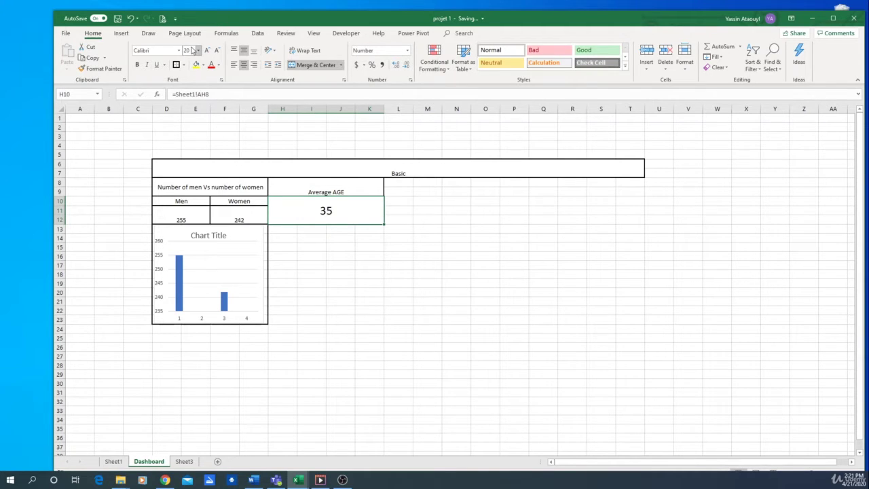
{"action": "left_click", "coordinate": [435, 382]}
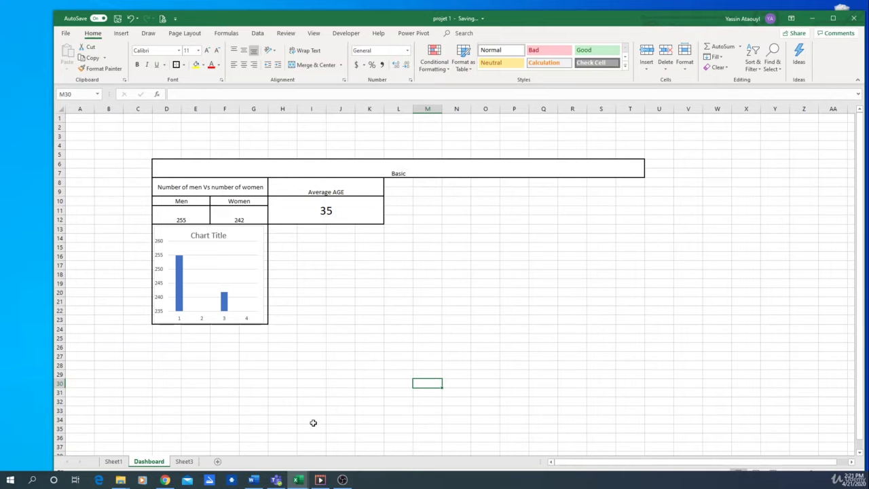
{"action": "left_click", "coordinate": [184, 461]}
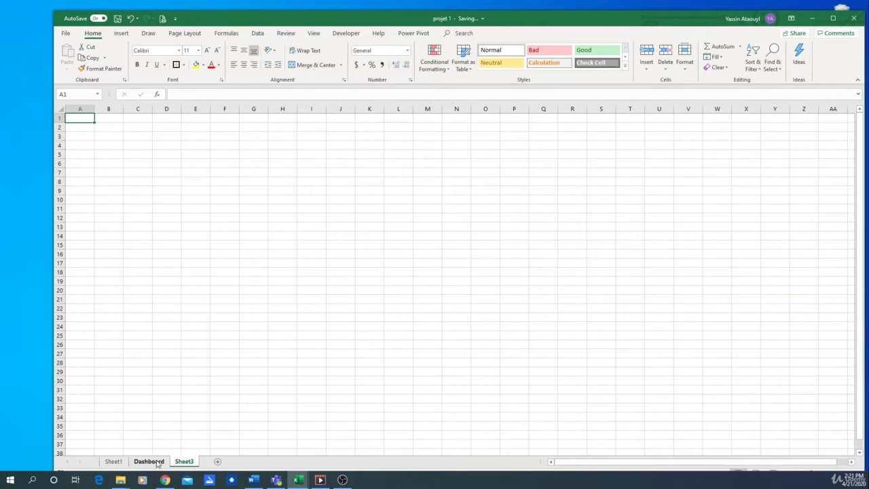
Examine Sheet1's Basic calculation columns, from average age through the profession columns to average car value.
{"action": "left_click", "coordinate": [113, 461]}
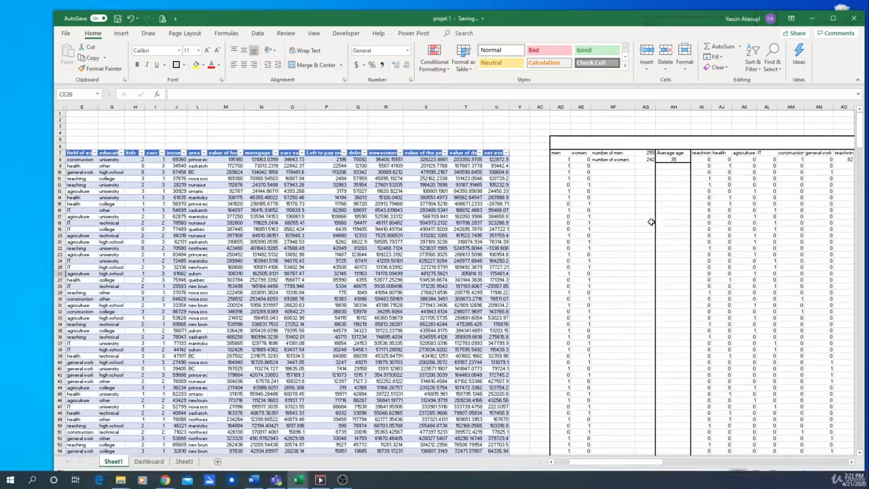
{"action": "left_click", "coordinate": [672, 218]}
{"action": "left_click", "coordinate": [699, 217]}
{"action": "left_click", "coordinate": [722, 217]}
{"action": "left_click", "coordinate": [767, 218]}
{"action": "key", "text": "Right"}
{"action": "key", "text": "Right"}
{"action": "key", "text": "Right"}
{"action": "key", "text": "Right"}
{"action": "key", "text": "Right"}
{"action": "key", "text": "Right"}
{"action": "key", "text": "Right"}
{"action": "key", "text": "Right"}
{"action": "key", "text": "Right"}
{"action": "key", "text": "Right"}
{"action": "key", "text": "Right"}
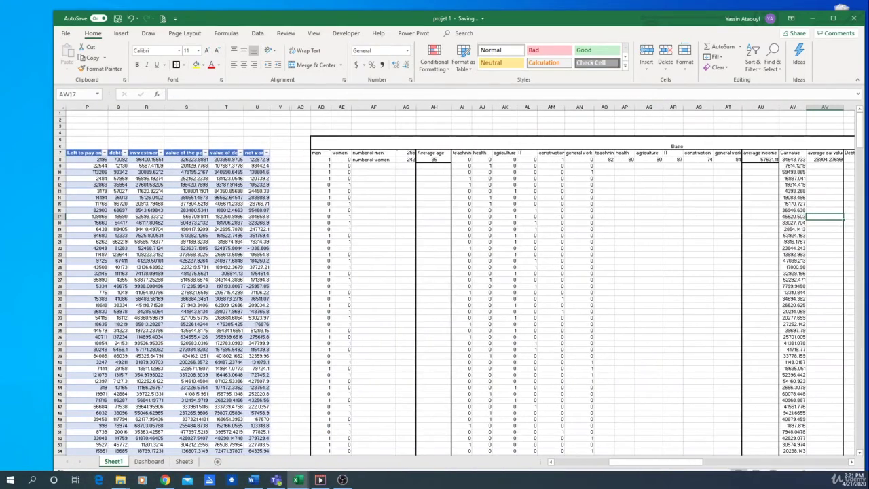
{"action": "key", "text": "alt+Tab"}
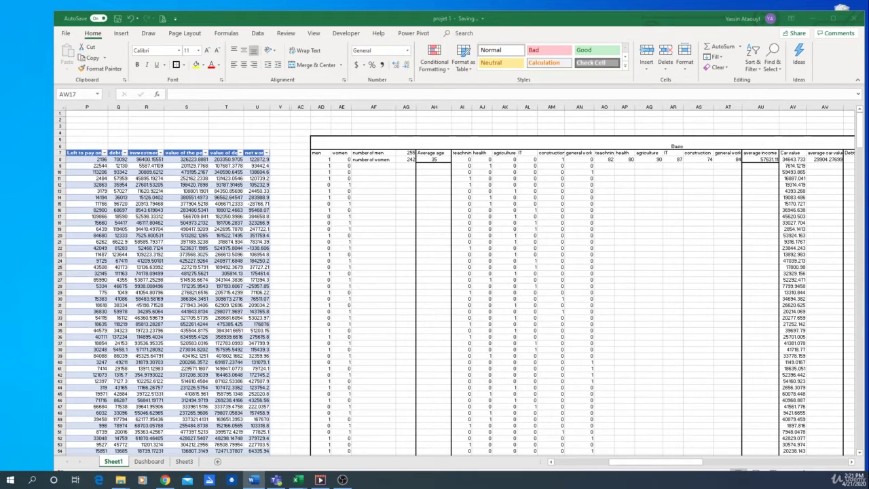
{"action": "key", "text": "alt+Tab"}
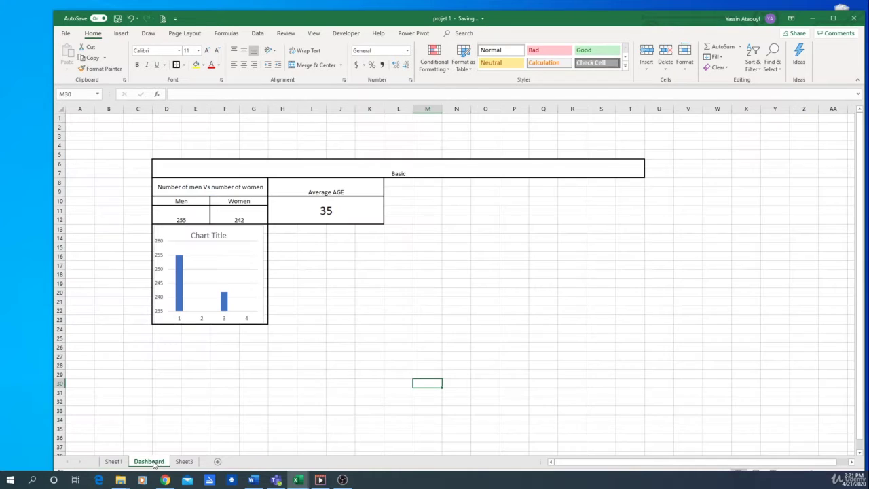
On the Dashboard sheet, merge and center L8:T9 and enter the heading Number of persons in each profession.
{"action": "left_click", "coordinate": [152, 461]}
{"action": "left_click_drag", "start_coordinate": [405, 185], "coordinate": [626, 188]}
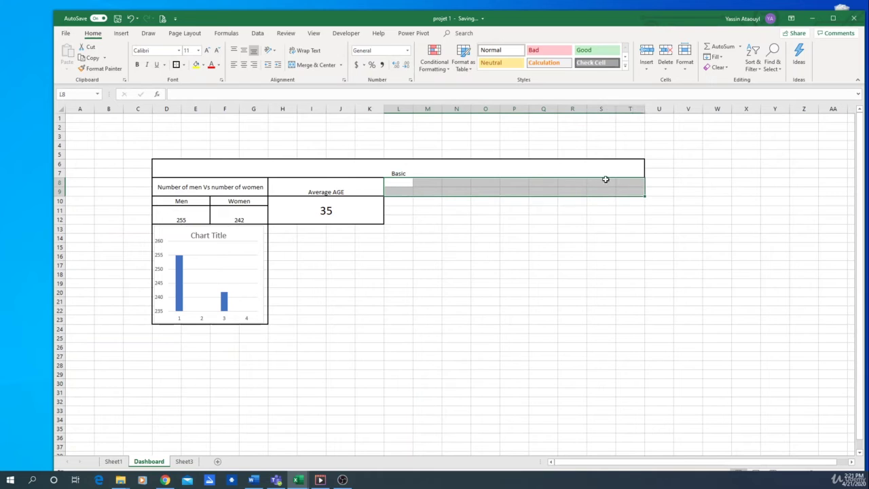
{"action": "left_click", "coordinate": [314, 65]}
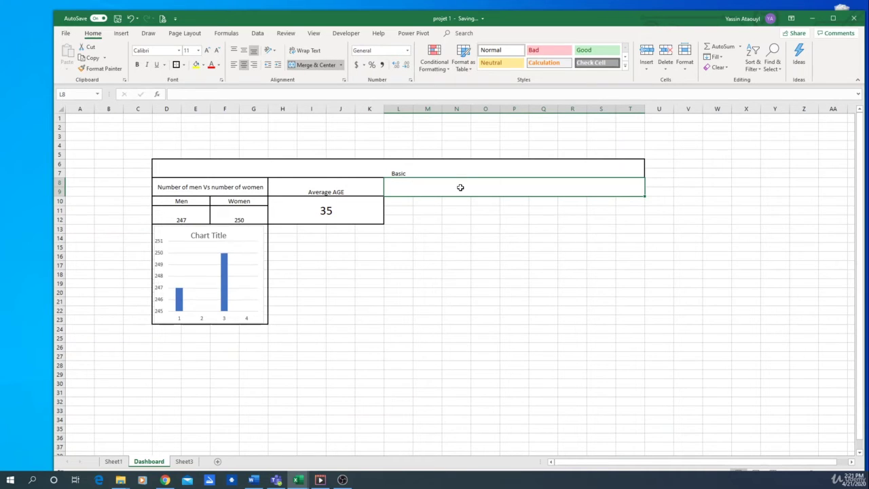
{"action": "type", "text": "Num"}
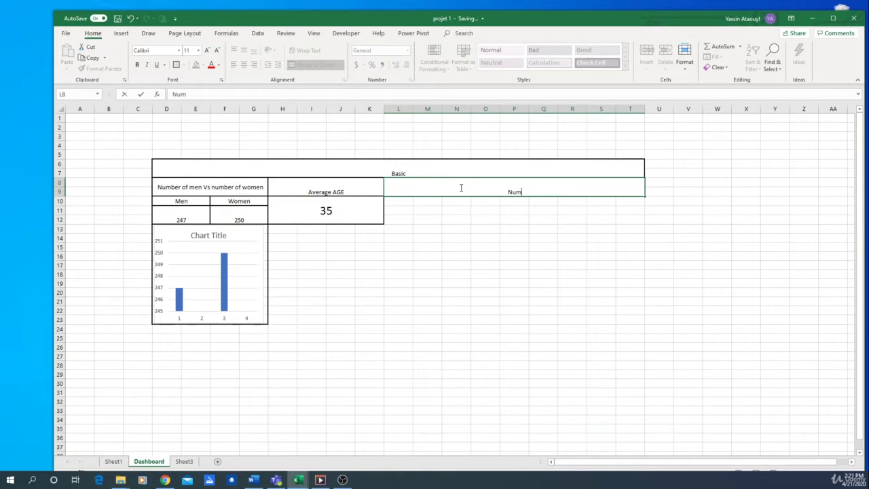
{"action": "type", "text": "ber of persons in each"}
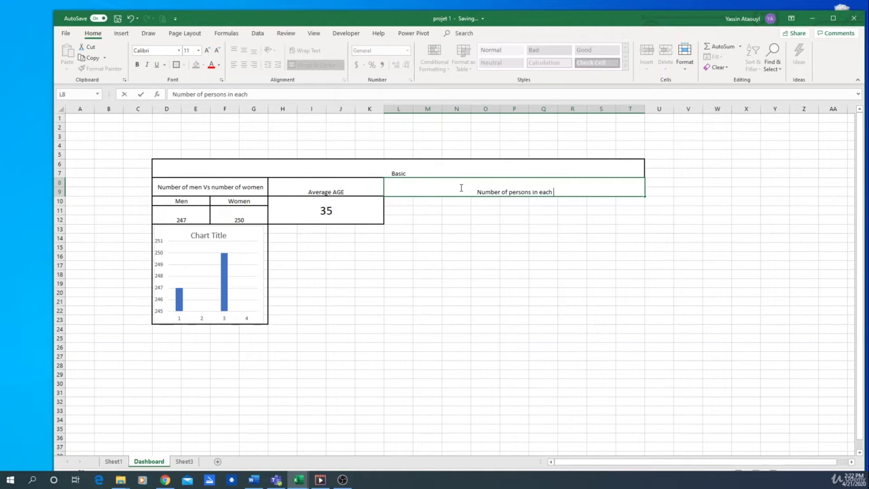
{"action": "type", "text": " profession"}
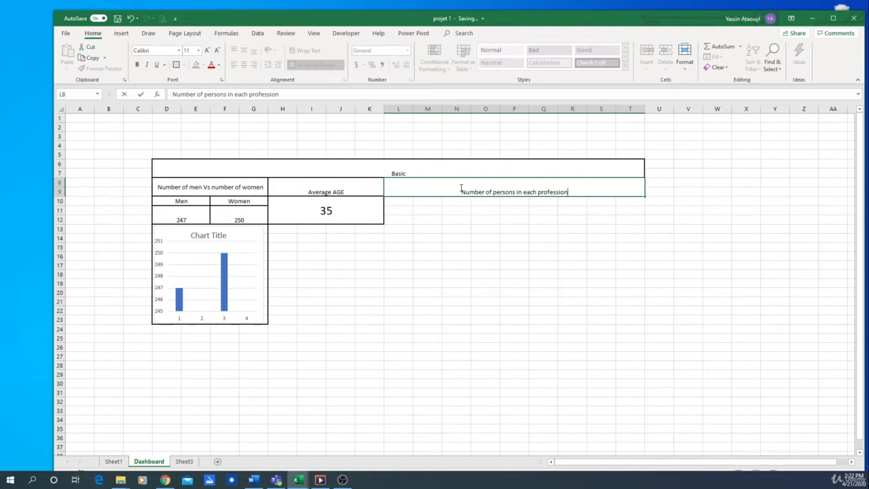
{"action": "key", "text": "Return"}
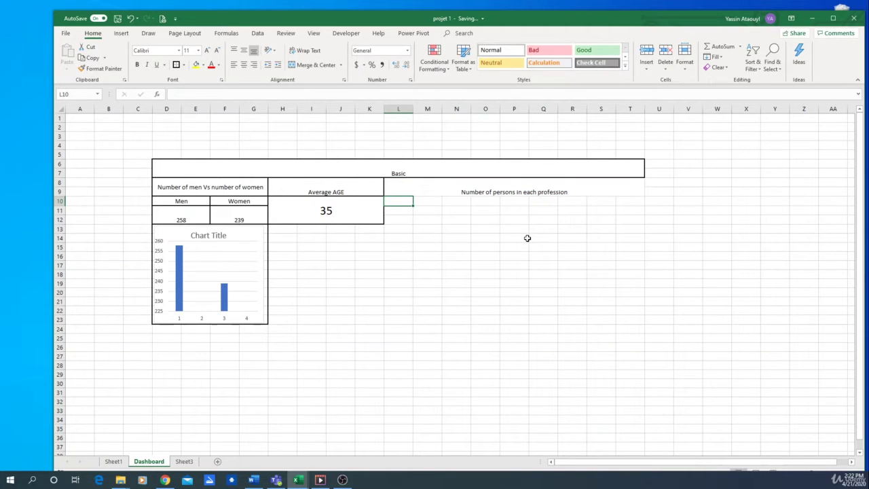
Merge and center L10:M10 and copy the merged cell along row 10 up to R10:S10.
{"action": "left_click_drag", "start_coordinate": [406, 202], "coordinate": [424, 202]}
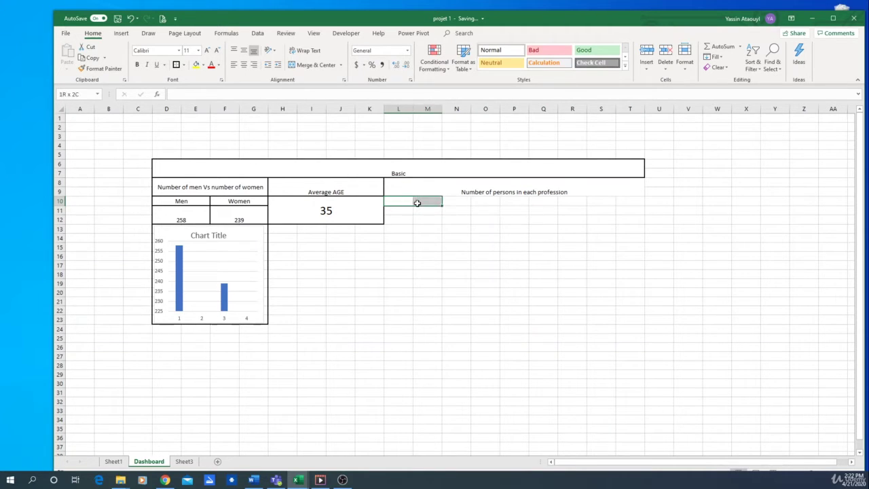
{"action": "left_click", "coordinate": [316, 64]}
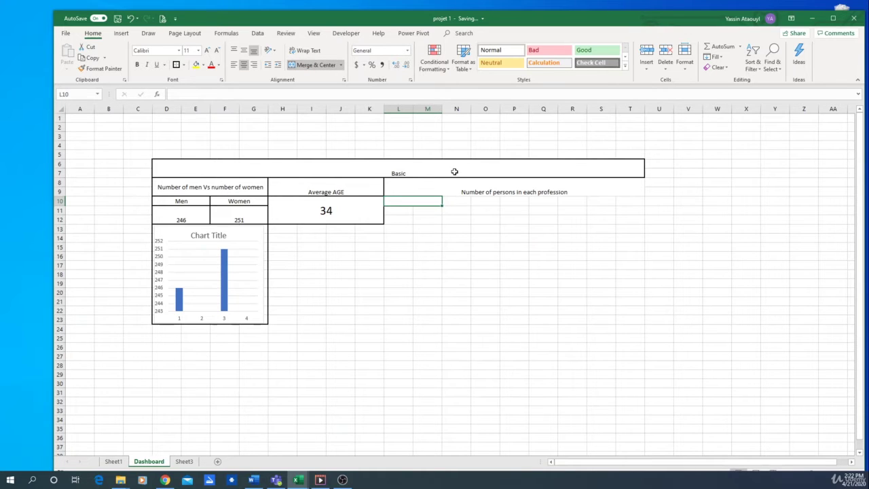
{"action": "key", "text": "ctrl+c"}
{"action": "key", "text": "Right"}
{"action": "key", "text": "Right"}
{"action": "key", "text": "Right"}
{"action": "key", "text": "ctrl+v"}
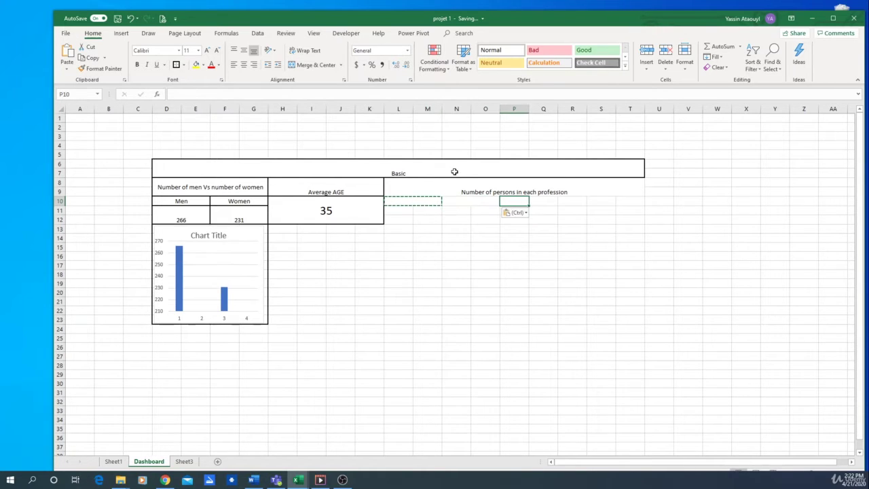
{"action": "key", "text": "Right"}
{"action": "key", "text": "Right"}
{"action": "key", "text": "ctrl+v"}
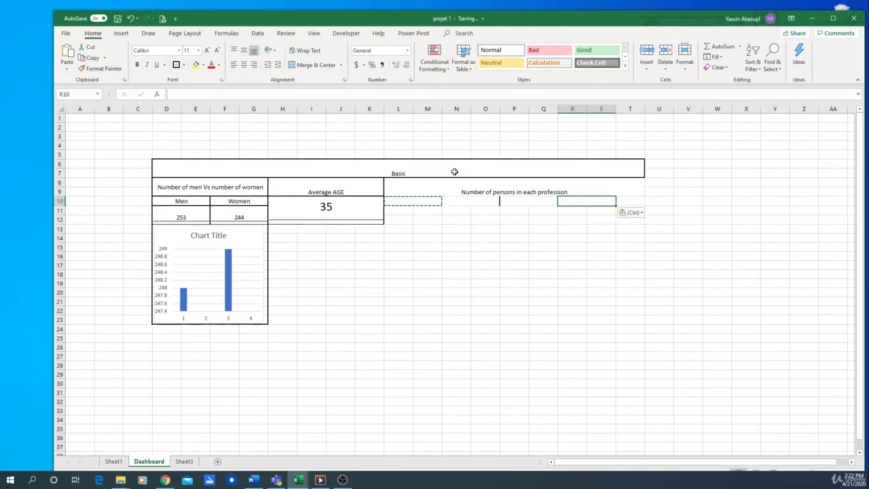
{"action": "left_click", "coordinate": [547, 301]}
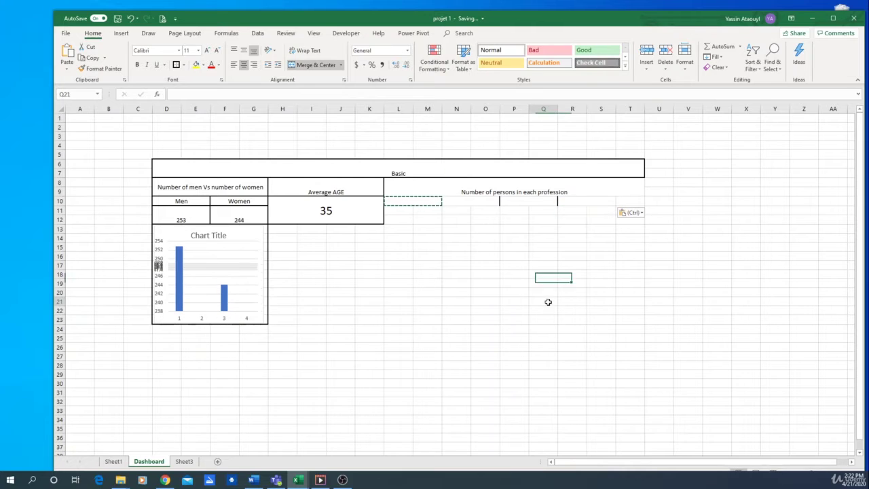
Insert four columns before column T, two at a time, to widen the Basic and profession headings.
{"action": "left_click_drag", "start_coordinate": [640, 108], "coordinate": [648, 109]}
{"action": "right_click", "coordinate": [648, 112]}
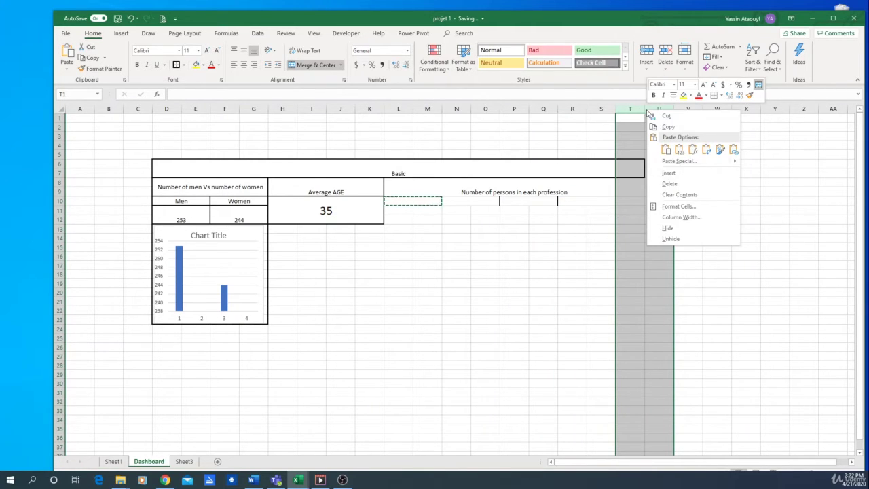
{"action": "left_click", "coordinate": [675, 172]}
{"action": "right_click", "coordinate": [641, 109]}
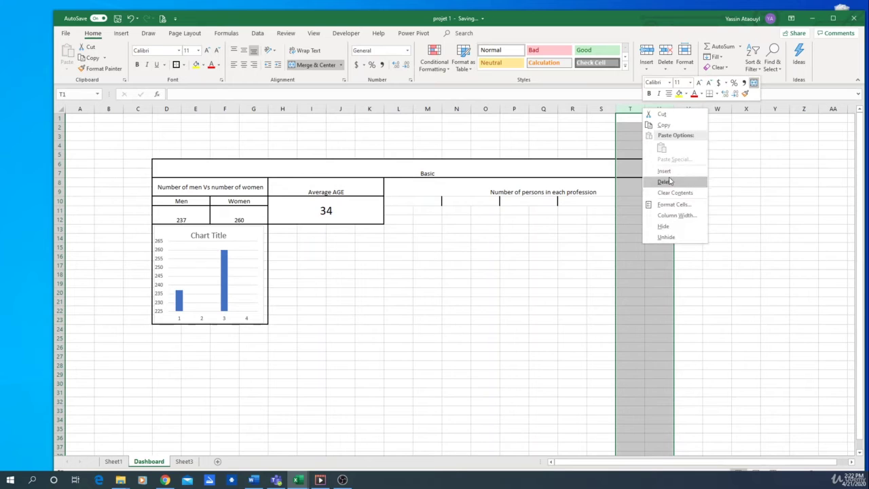
{"action": "left_click", "coordinate": [668, 169]}
{"action": "left_click", "coordinate": [627, 203]}
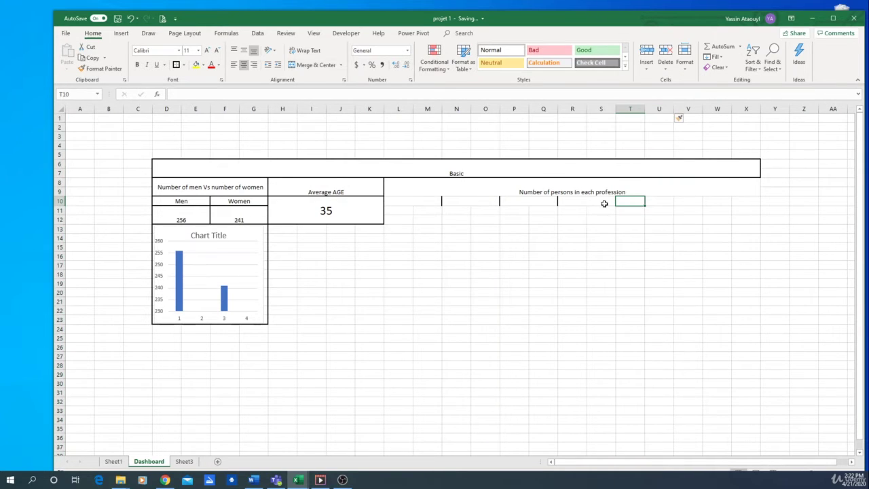
Copy the three merged cells L10:Q10 to R10:W10.
{"action": "left_click_drag", "start_coordinate": [413, 201], "coordinate": [509, 201]}
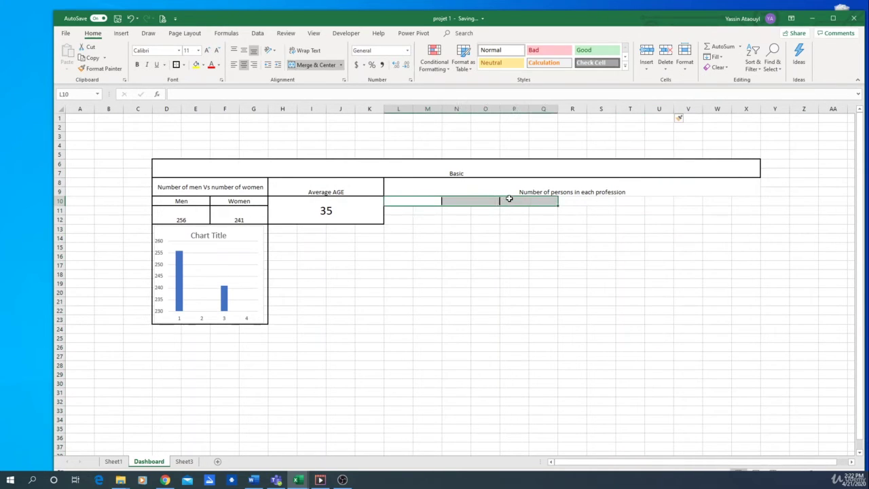
{"action": "key", "text": "ctrl+c"}
{"action": "left_click", "coordinate": [581, 201]}
{"action": "key", "text": "ctrl+v"}
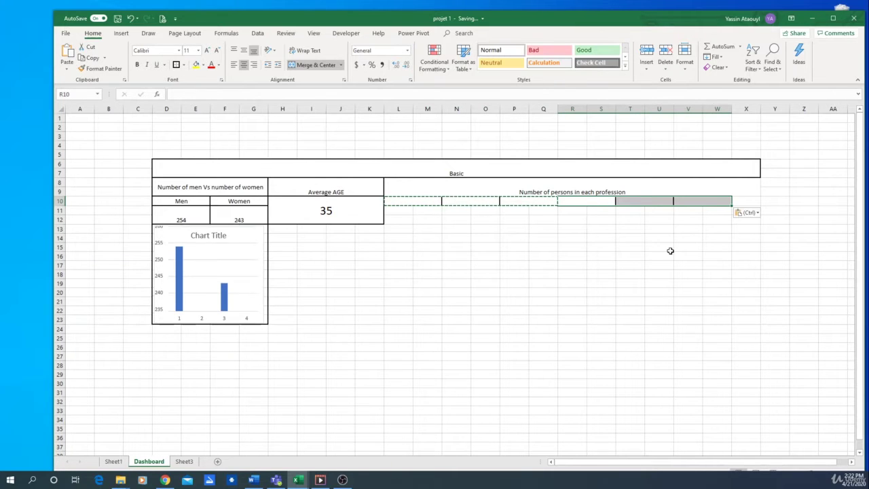
{"action": "left_click", "coordinate": [661, 247]}
Merge and center L11:M12 beneath the first profession heading cell.
{"action": "left_click_drag", "start_coordinate": [399, 211], "coordinate": [435, 220]}
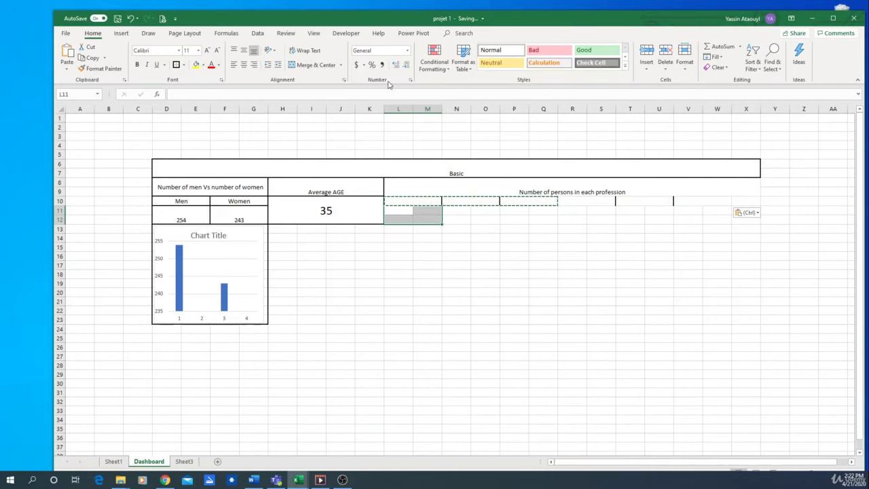
{"action": "left_click", "coordinate": [294, 66]}
{"action": "left_click", "coordinate": [452, 201]}
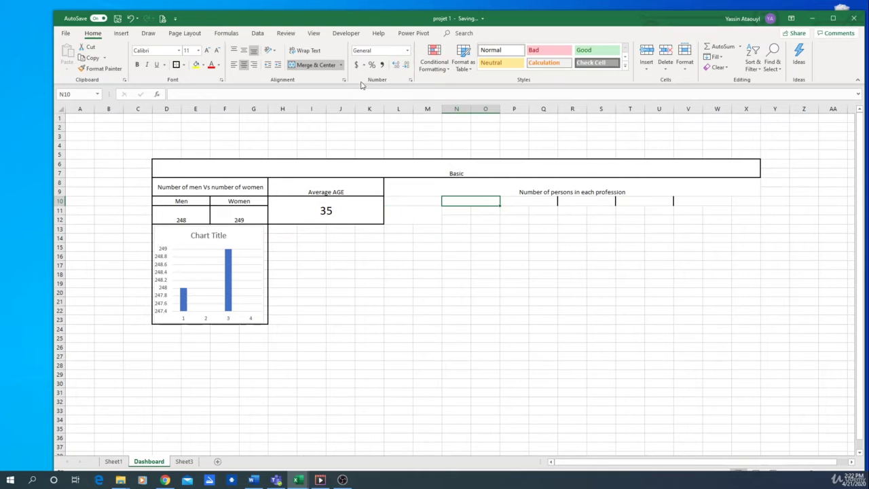
Copy the merged cell L11:M12 across rows 11 and 12 in two-column blocks up to V11:W12.
{"action": "left_click", "coordinate": [423, 213]}
{"action": "key", "text": "ctrl+c"}
{"action": "key", "text": "Right"}
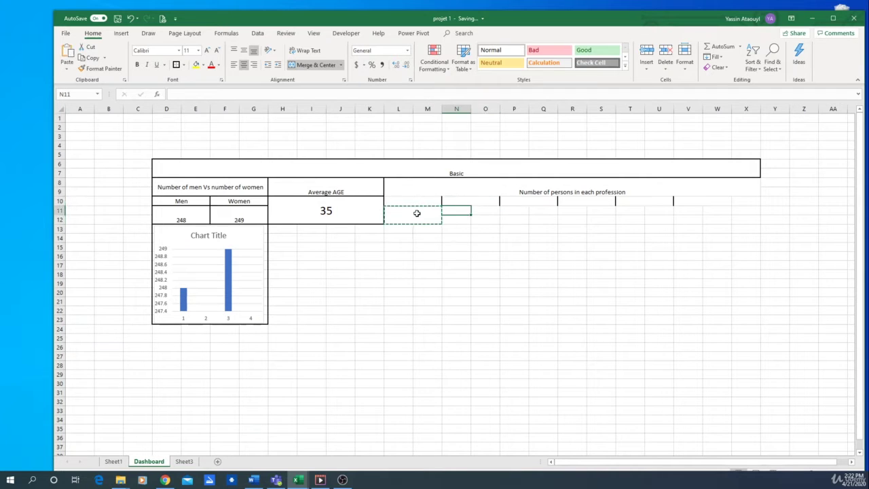
{"action": "key", "text": "ctrl+v"}
{"action": "key", "text": "Right"}
{"action": "key", "text": "ctrl+v"}
{"action": "key", "text": "Right"}
{"action": "key", "text": "ctrl+v"}
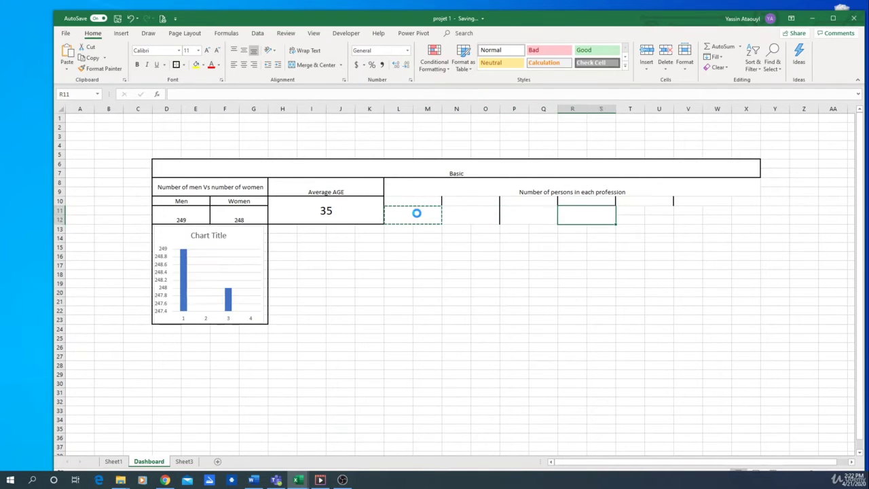
{"action": "key", "text": "Right"}
{"action": "key", "text": "ctrl+v"}
{"action": "key", "text": "Right"}
{"action": "key", "text": "ctrl+v"}
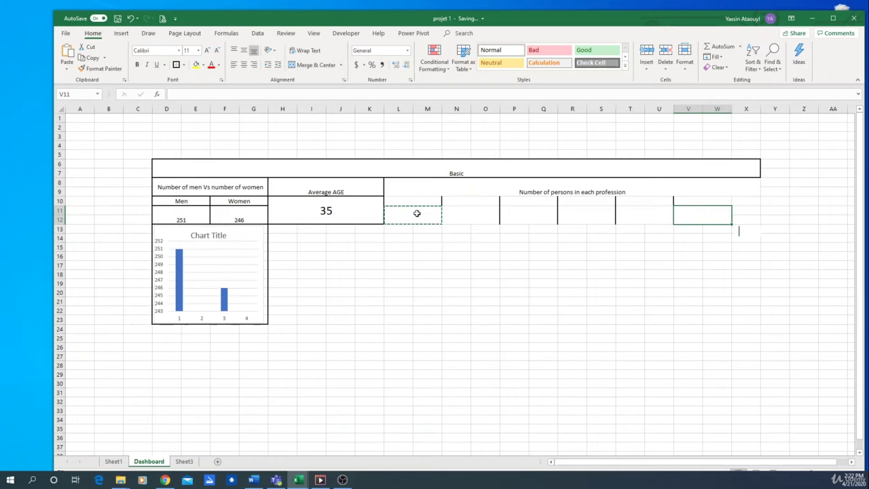
{"action": "key", "text": "ctrl+z"}
{"action": "key", "text": "ctrl+z"}
{"action": "key", "text": "ctrl+z"}
{"action": "key", "text": "ctrl+z"}
{"action": "key", "text": "ctrl+z"}
{"action": "key", "text": "ctrl+z"}
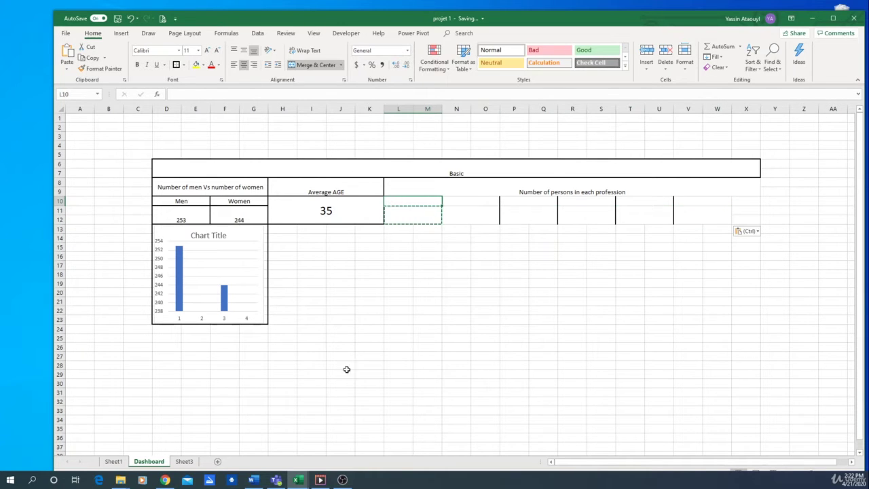
Copy the six profession names in AI7:AN7 of Sheet1 and paste them into the Dashboard sheet starting at L10.
{"action": "left_click", "coordinate": [113, 461]}
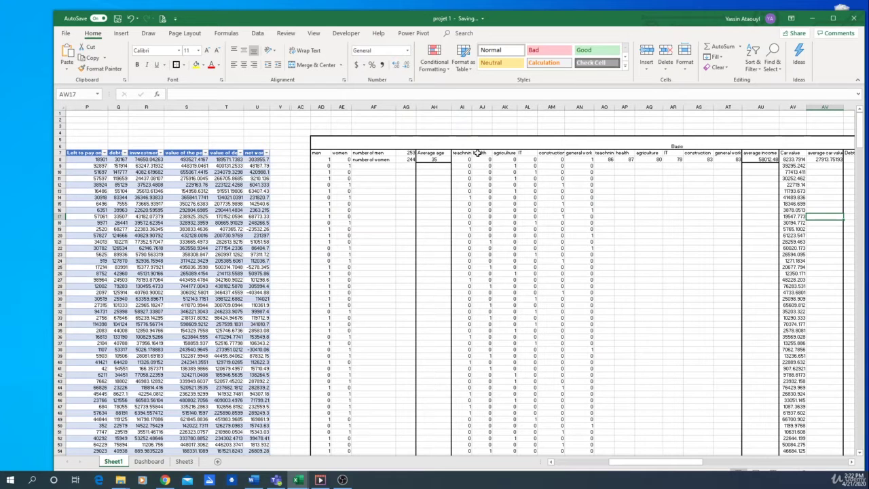
{"action": "left_click_drag", "start_coordinate": [465, 153], "coordinate": [589, 153]}
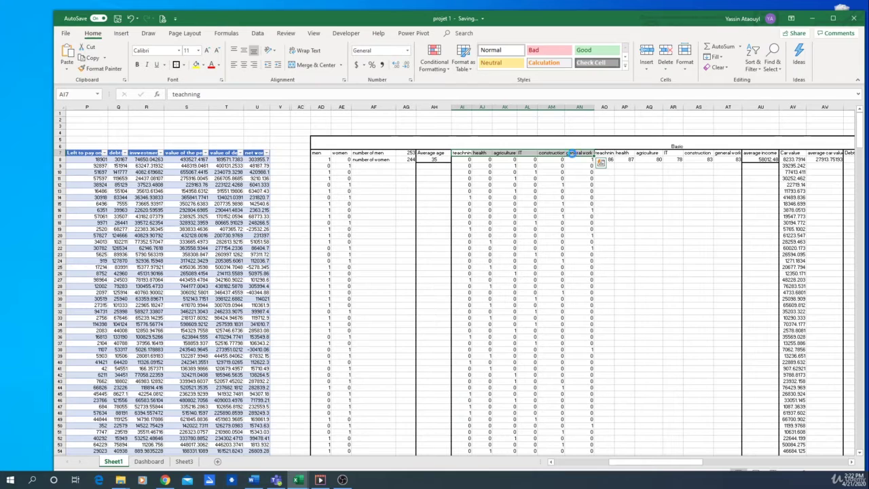
{"action": "left_click", "coordinate": [146, 463]}
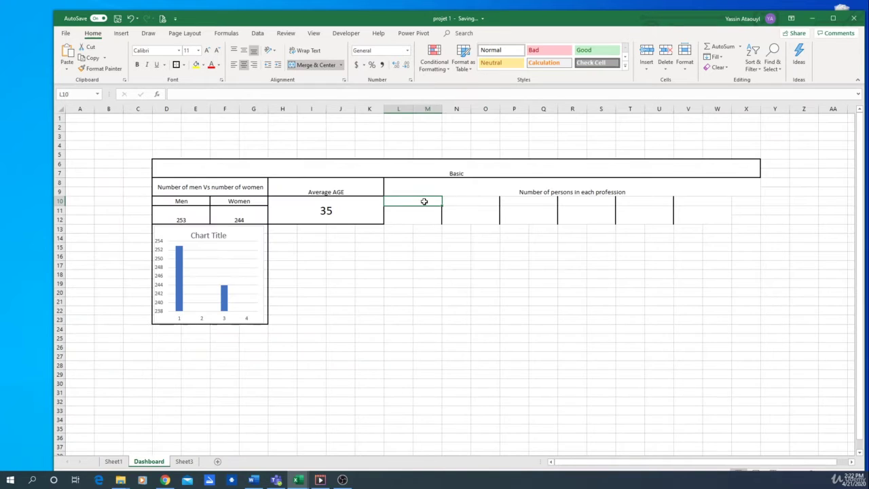
{"action": "key", "text": "ctrl+v"}
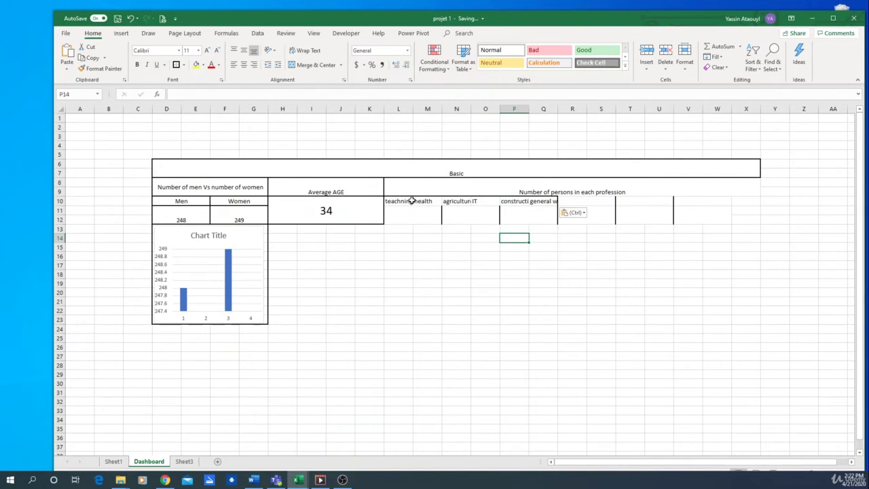
{"action": "left_click", "coordinate": [423, 202]}
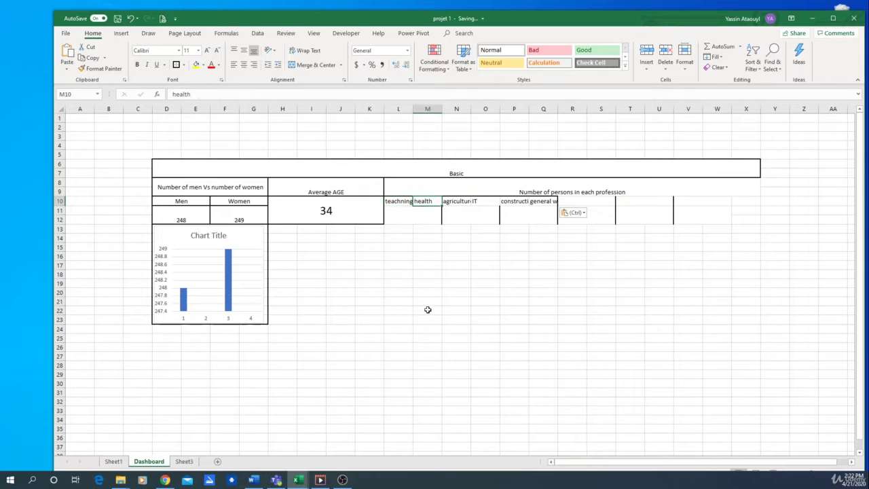
Paste the profession names into row 18 starting at L18, and clear the ones in L10:Q10.
{"action": "key", "text": "ctrl"}
{"action": "left_click", "coordinate": [397, 278]}
{"action": "left_click", "coordinate": [398, 275]}
{"action": "key", "text": "ctrl+v"}
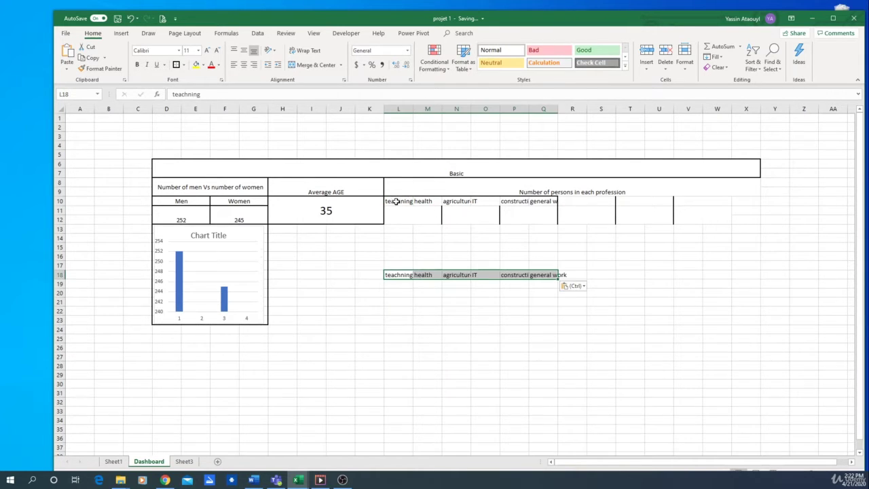
{"action": "left_click_drag", "start_coordinate": [396, 202], "coordinate": [541, 201]}
{"action": "key", "text": "Delete"}
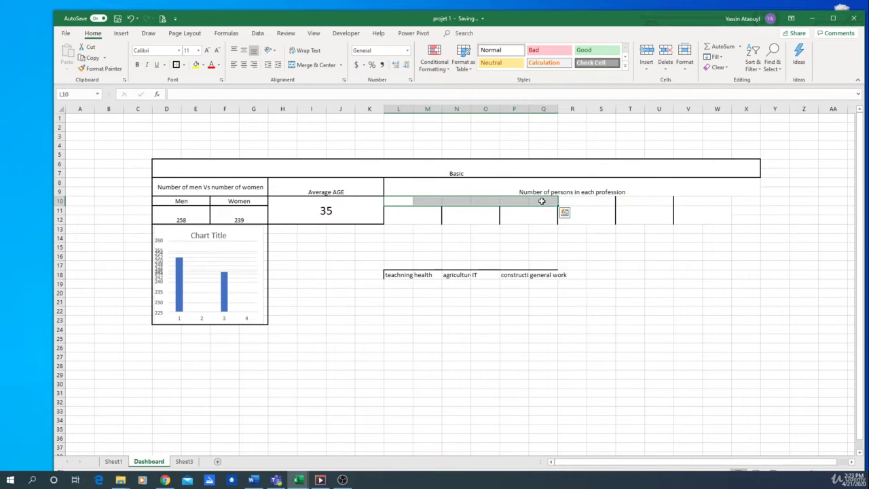
Copy the merged heading cell T10:U10 and paste it at L10, N10 and P10 in row 10.
{"action": "left_click_drag", "start_coordinate": [400, 201], "coordinate": [428, 201]}
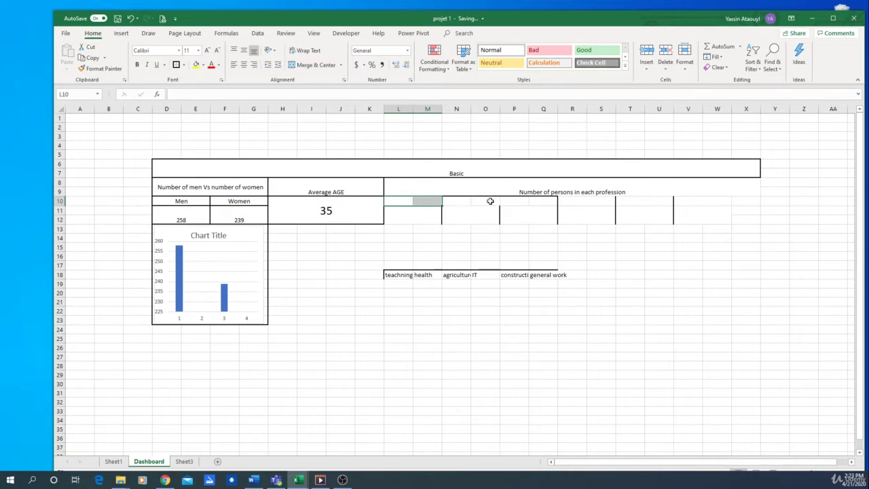
{"action": "left_click", "coordinate": [645, 207]}
{"action": "key", "text": "ctrl+c"}
{"action": "left_click", "coordinate": [400, 201]}
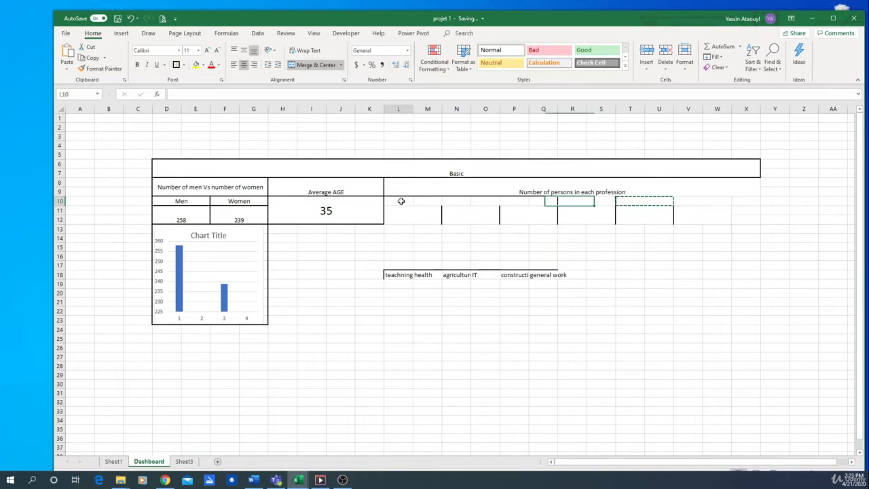
{"action": "key", "text": "ctrl+v"}
{"action": "left_click", "coordinate": [470, 201]}
{"action": "key", "text": "ctrl+v"}
{"action": "left_click", "coordinate": [530, 201]}
{"action": "key", "text": "ctrl+v"}
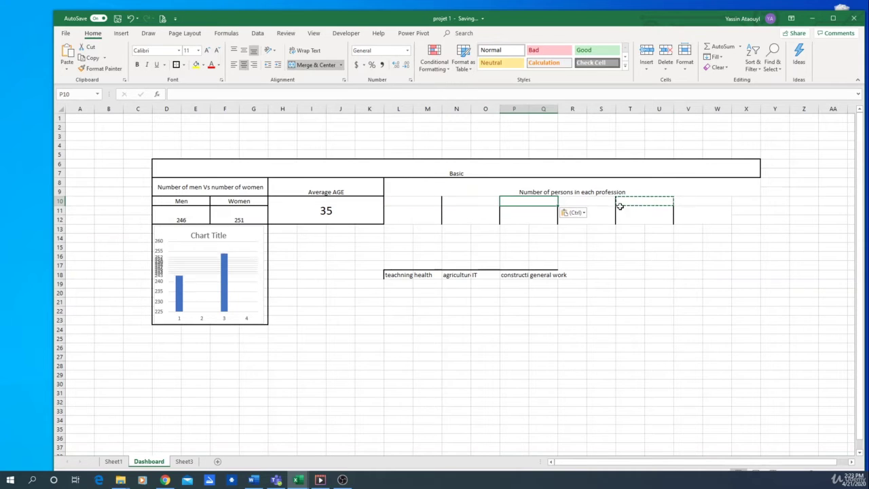
{"action": "left_click", "coordinate": [736, 247]}
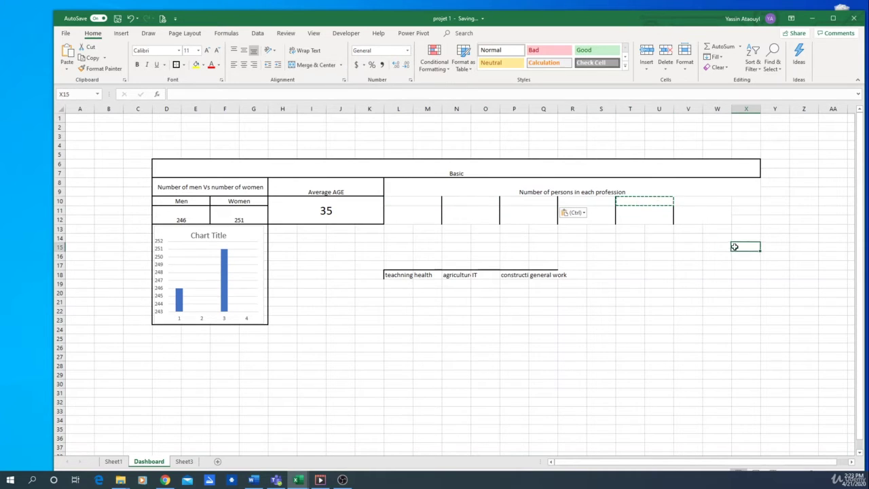
Enter the profession headings Teaching, health and agriculture in the merged cells of row 10, starting at L10.
{"action": "left_click", "coordinate": [407, 201]}
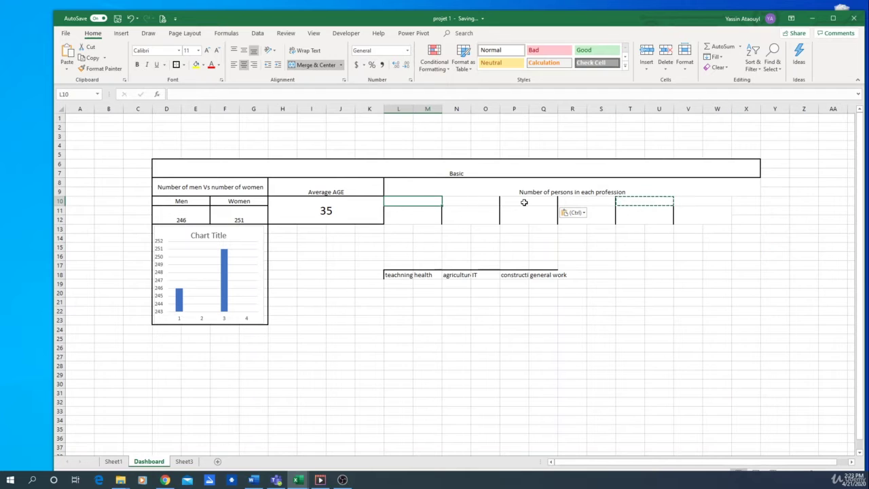
{"action": "type", "text": "Teaching"}
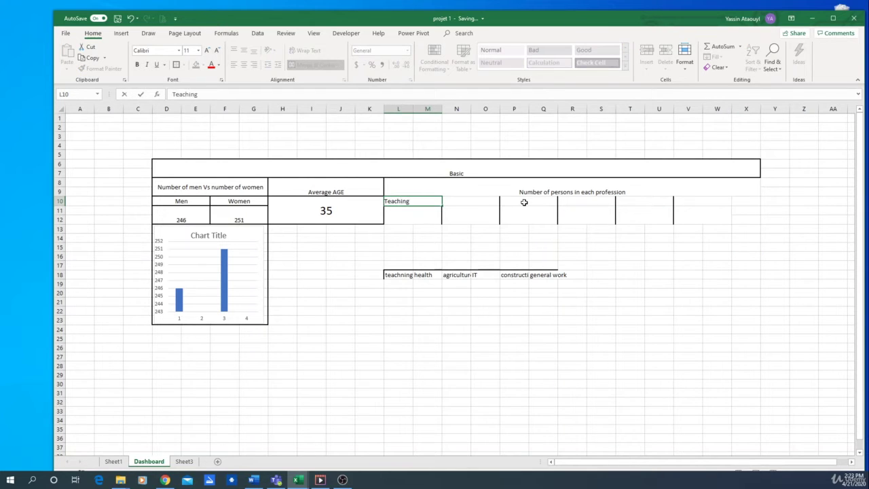
{"action": "key", "text": "Tab"}
{"action": "type", "text": "h"}
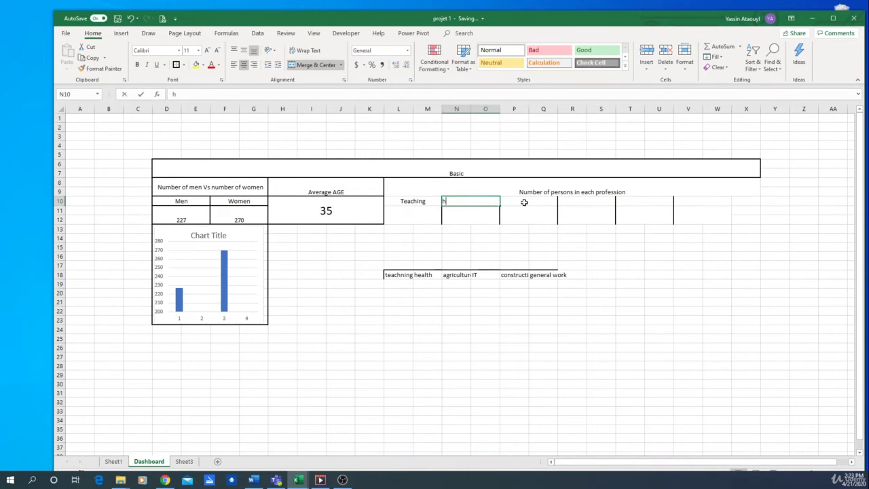
{"action": "type", "text": "ealth"}
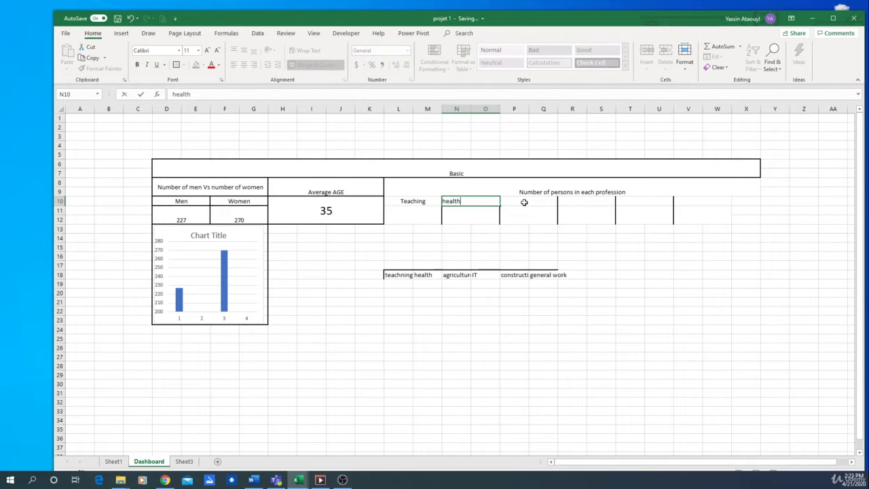
{"action": "key", "text": "Tab"}
{"action": "type", "text": "ag"}
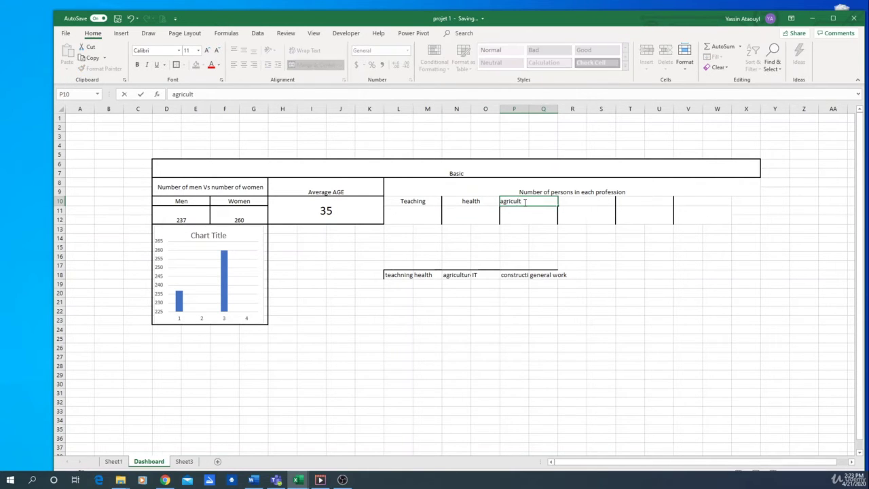
{"action": "type", "text": "riculture"}
Enter the remaining profession headings IT, construction and general work in R10, T10 and V10.
{"action": "key", "text": "Tab"}
{"action": "type", "text": "I"}
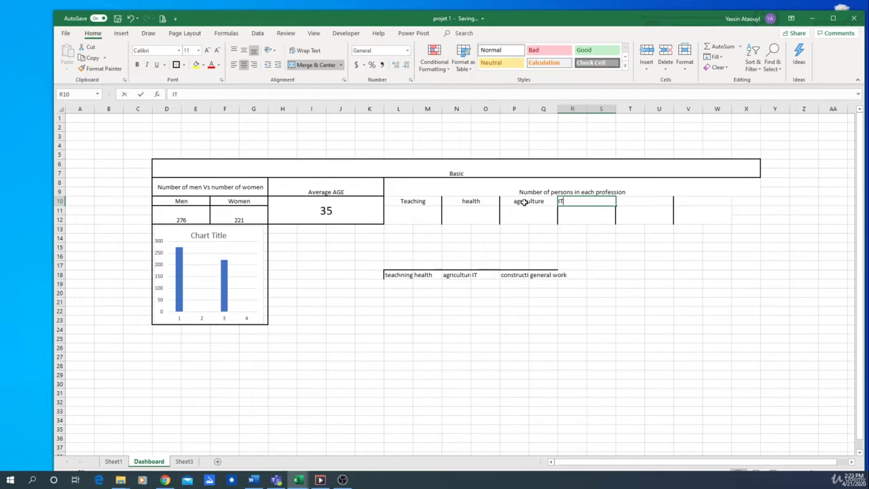
{"action": "key", "text": "Tab"}
{"action": "type", "text": "con"}
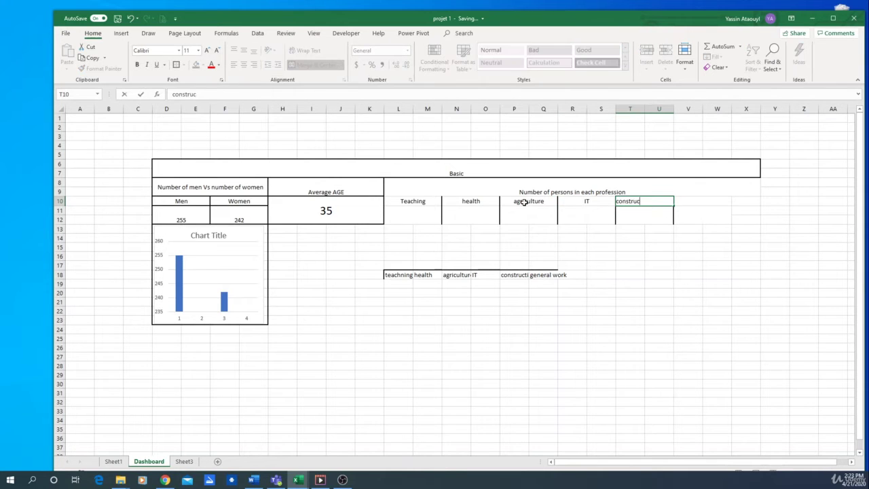
{"action": "key", "text": "Tab"}
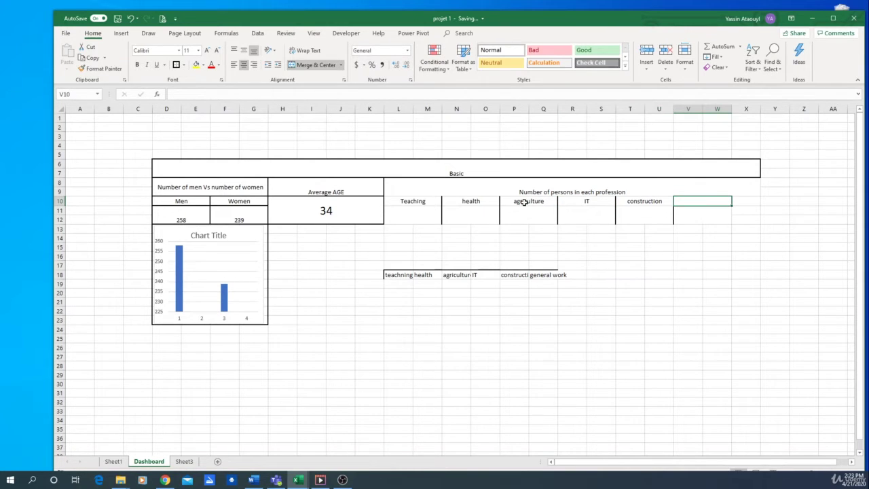
{"action": "type", "text": "general work"}
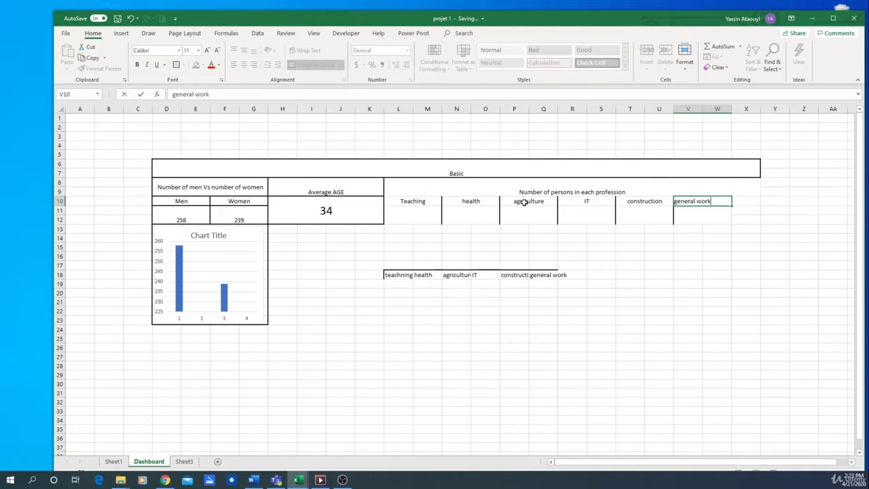
{"action": "key", "text": "Return"}
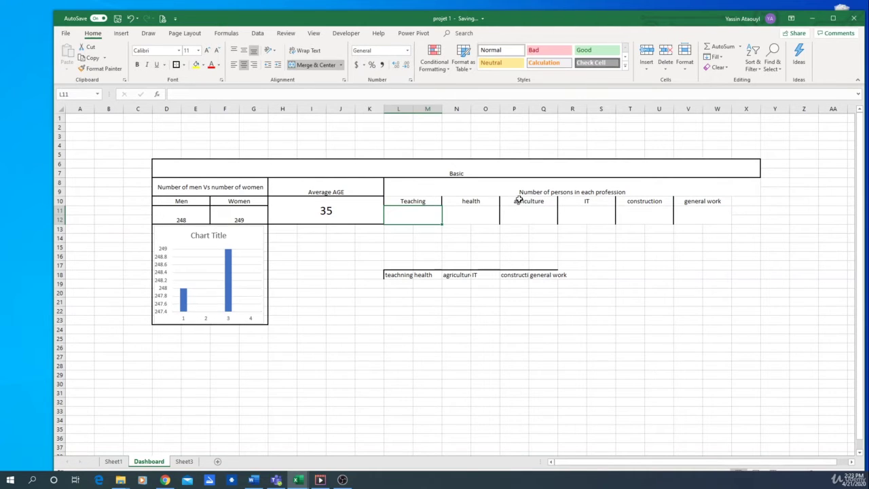
Link the cell below Teaching, L11, to the teaching count in Sheet1 cell AO8.
{"action": "type", "text": "="}
{"action": "left_click", "coordinate": [115, 460]}
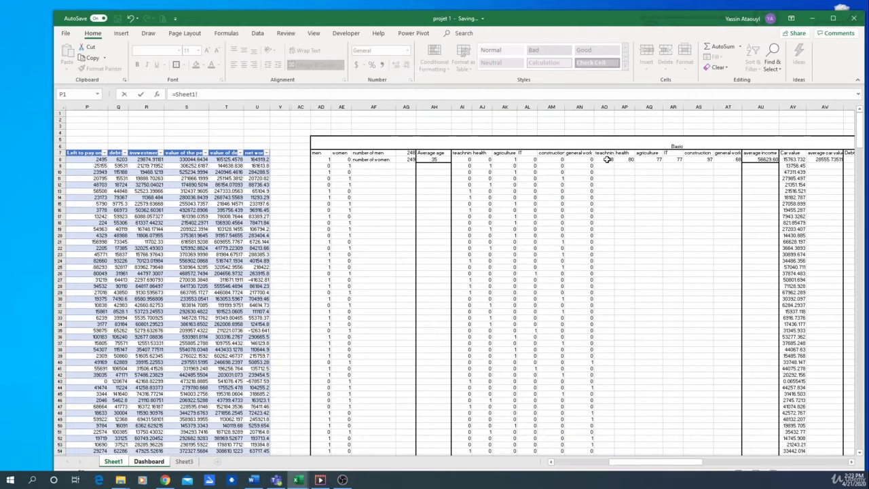
{"action": "left_click", "coordinate": [606, 159]}
{"action": "key", "text": "Return"}
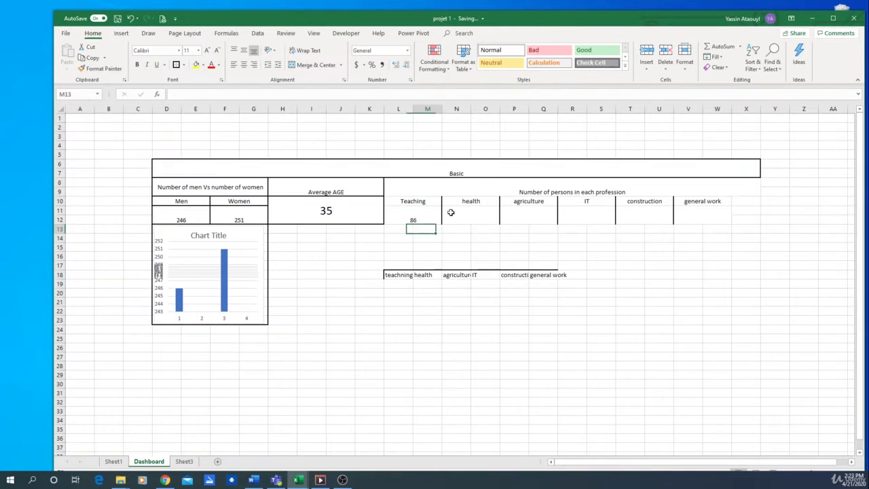
Link the cell below health, N11, to the health count in Sheet1 cell AP8.
{"action": "left_click", "coordinate": [450, 213]}
{"action": "type", "text": "="}
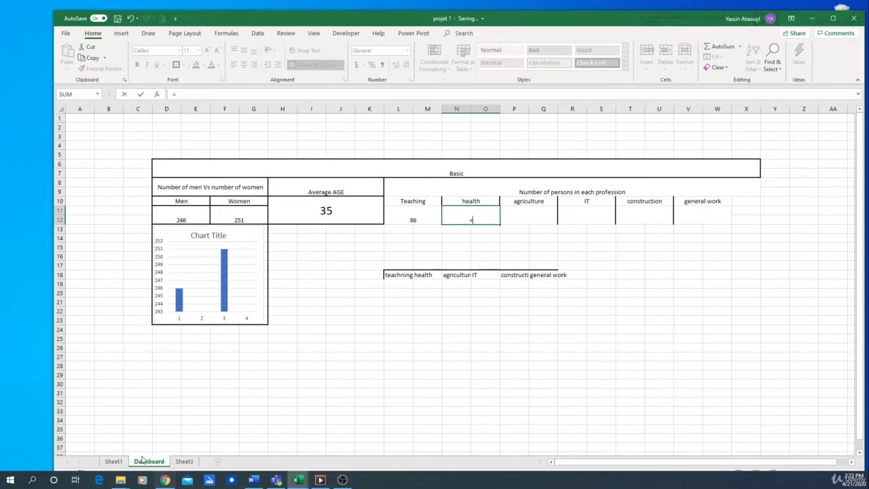
{"action": "left_click", "coordinate": [113, 461]}
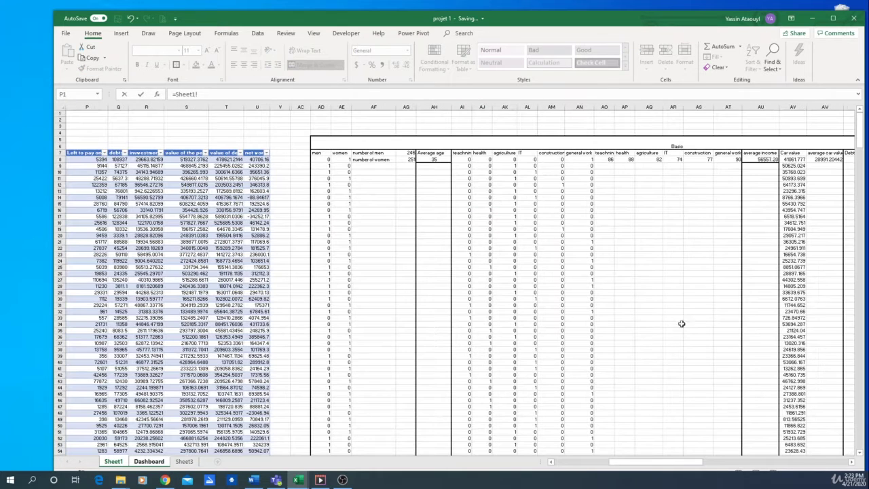
{"action": "left_click", "coordinate": [630, 160]}
{"action": "key", "text": "Return"}
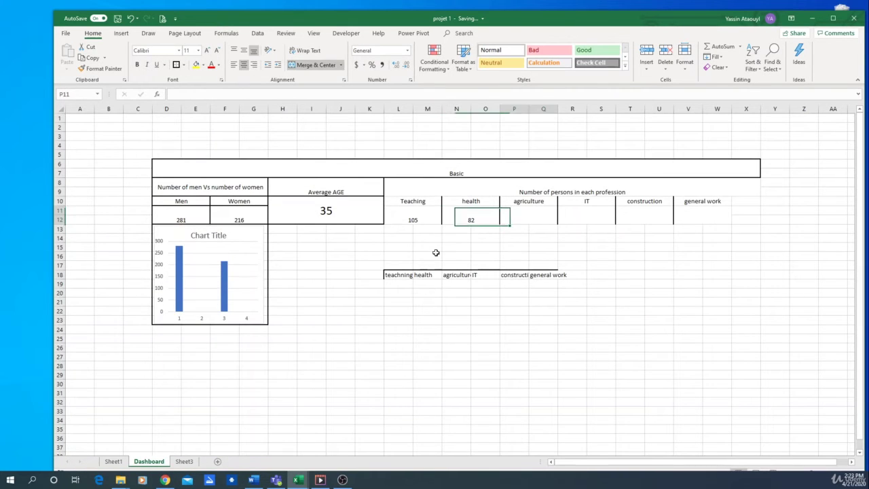
Link the cell below agriculture, P11, to the agriculture count in Sheet1 cell AQ8.
{"action": "type", "text": "="}
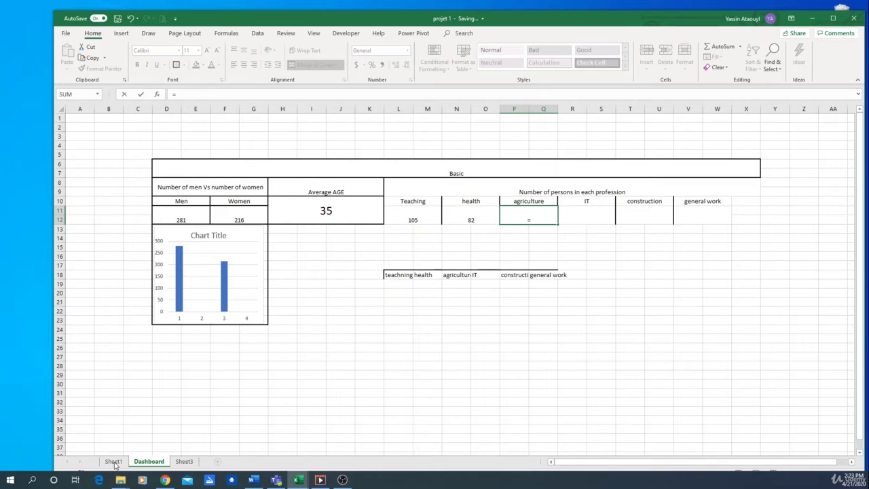
{"action": "left_click", "coordinate": [113, 461]}
{"action": "left_click", "coordinate": [657, 160]}
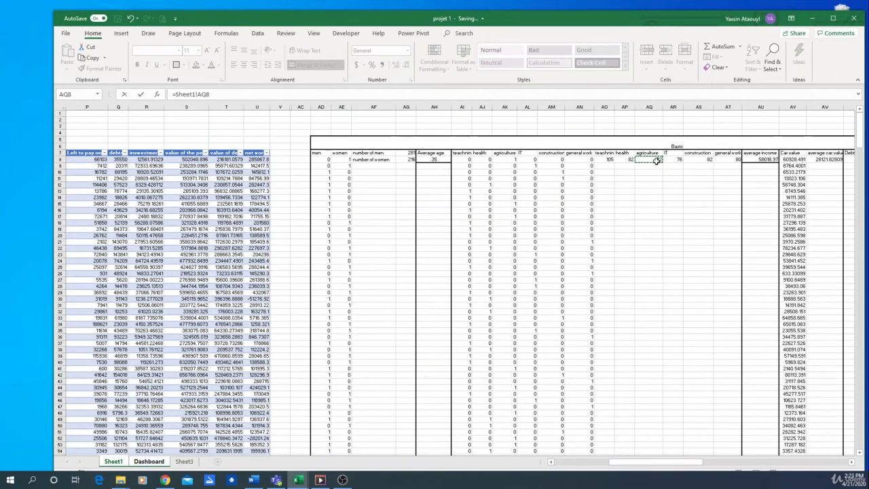
{"action": "key", "text": "Return"}
Link the cell below IT, R11, to the IT count in Sheet1 cell AR8.
{"action": "key", "text": "Up"}
{"action": "key", "text": "Right"}
{"action": "key", "text": "Down"}
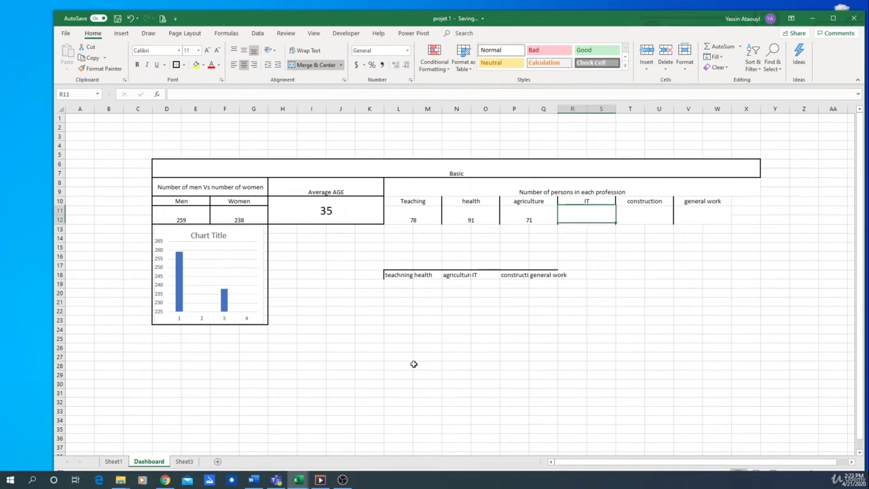
{"action": "type", "text": "="}
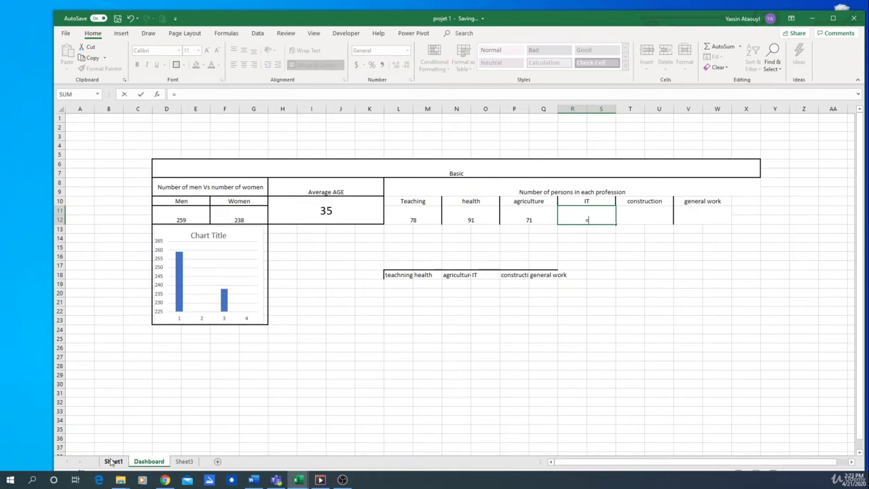
{"action": "left_click", "coordinate": [113, 462]}
{"action": "left_click", "coordinate": [668, 157]}
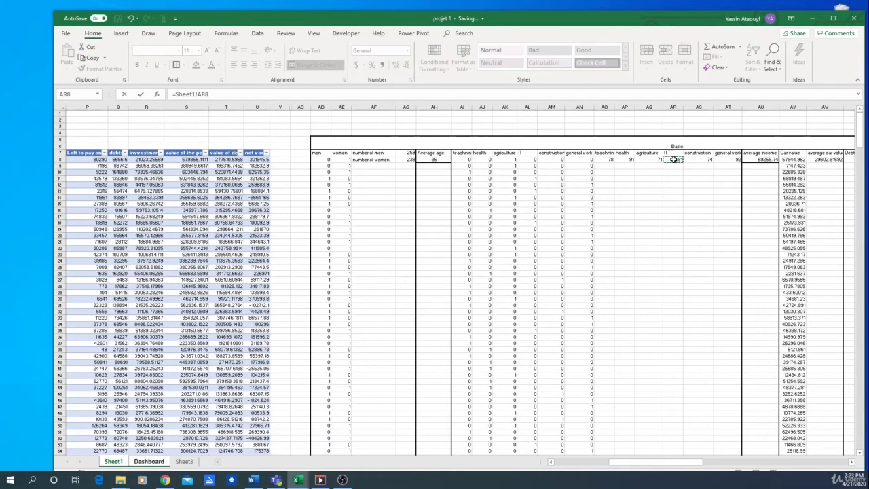
{"action": "key", "text": "Return"}
Link the cell below construction, T11, to the construction count in Sheet1 cell AS8.
{"action": "key", "text": "Up"}
{"action": "key", "text": "Right"}
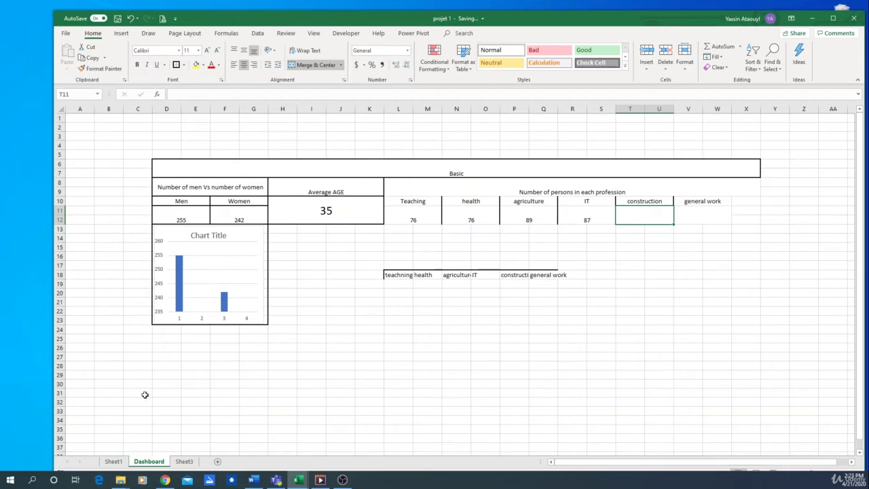
{"action": "left_click", "coordinate": [113, 461]}
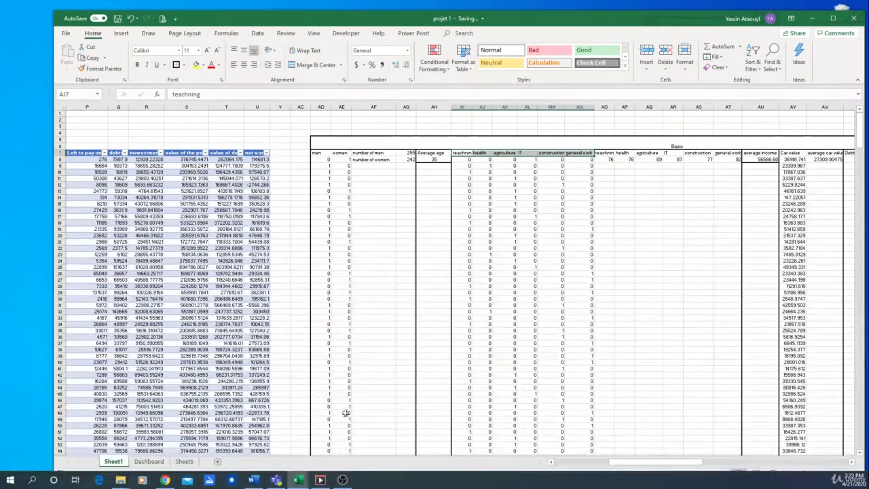
{"action": "left_click", "coordinate": [152, 462]}
{"action": "type", "text": "="}
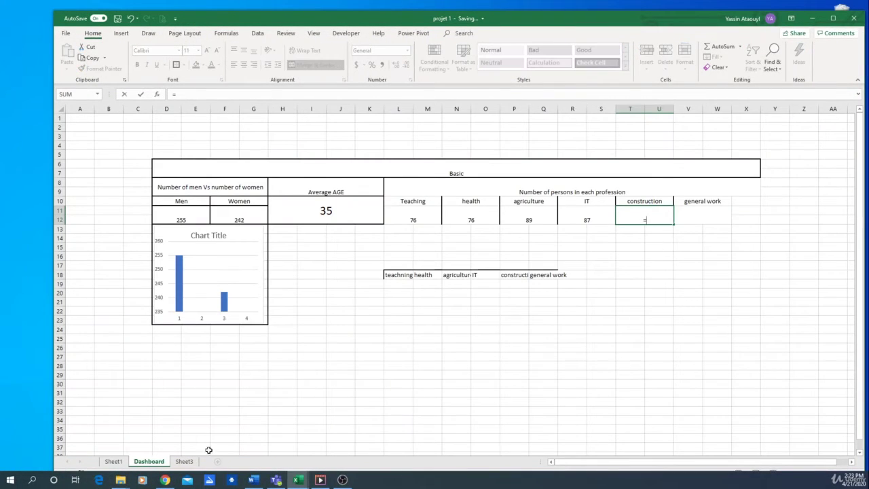
{"action": "left_click", "coordinate": [112, 462]}
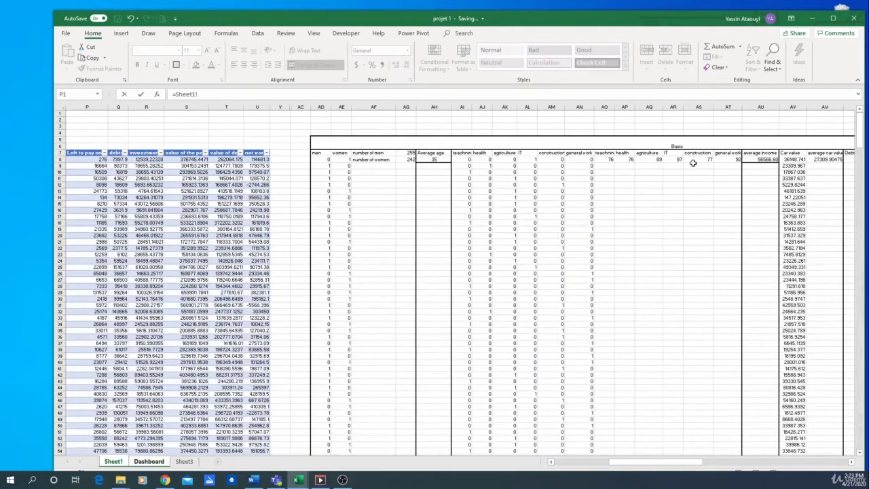
{"action": "left_click", "coordinate": [693, 161]}
{"action": "key", "text": "Return"}
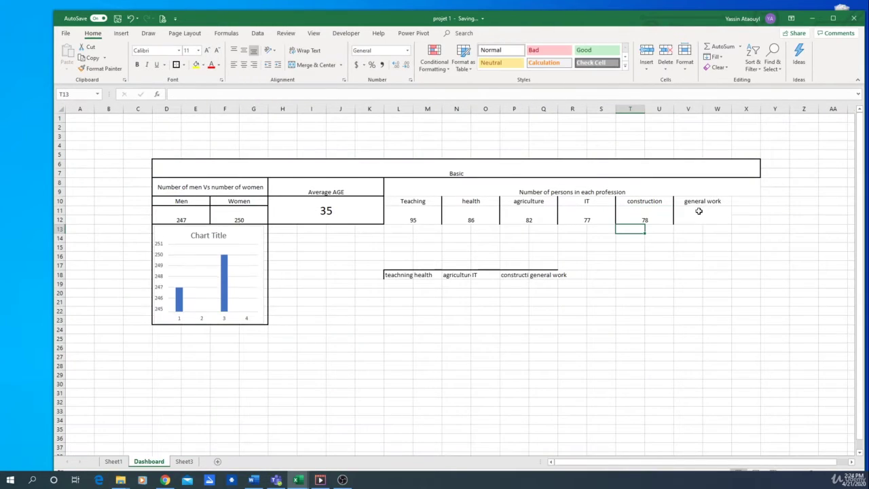
Link the cell below general work, V11, to the general work count in Sheet1 cell AT8.
{"action": "left_click", "coordinate": [698, 212]}
{"action": "type", "text": "="}
{"action": "left_click", "coordinate": [112, 461]}
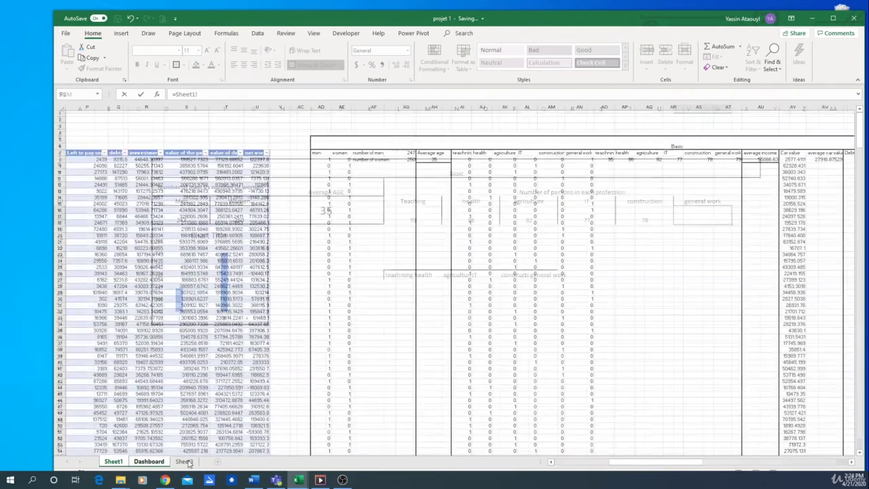
{"action": "left_click", "coordinate": [728, 160]}
{"action": "key", "text": "Return"}
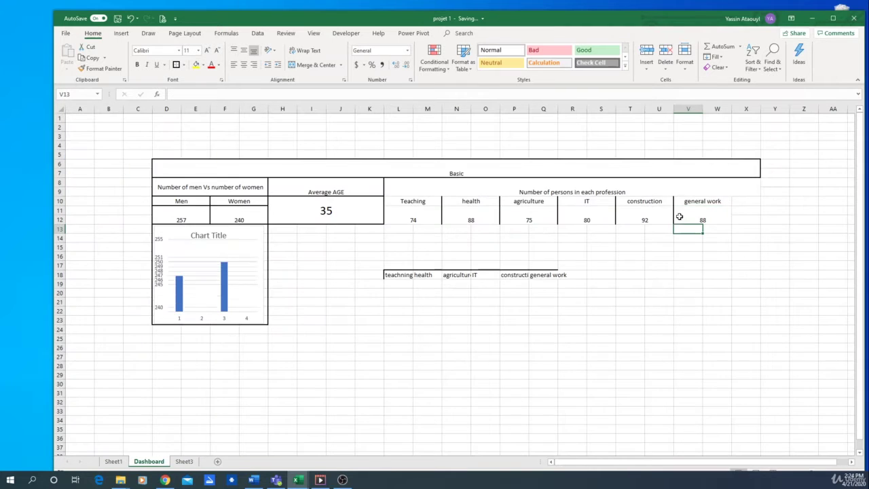
Clear the contents of K16:R22 to remove the helper list of profession names in row 18.
{"action": "left_click", "coordinate": [386, 261]}
{"action": "left_click_drag", "start_coordinate": [369, 249], "coordinate": [576, 308]}
{"action": "key", "text": "Delete"}
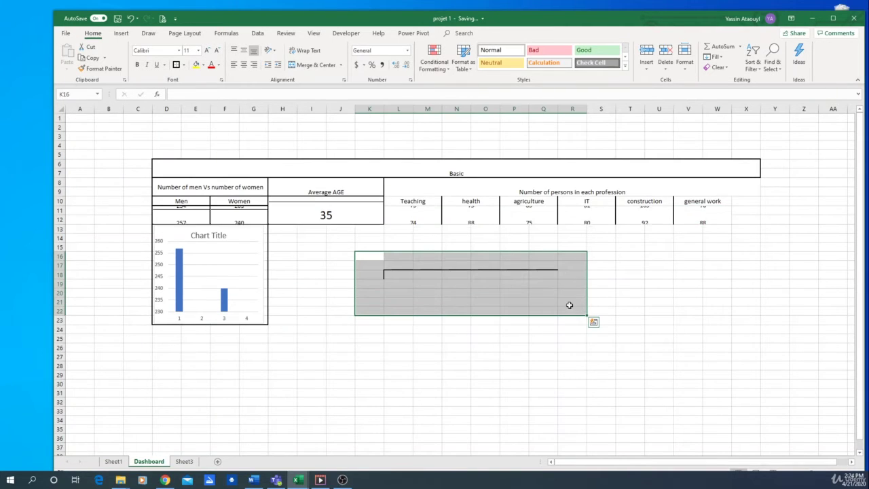
{"action": "left_click", "coordinate": [398, 384]}
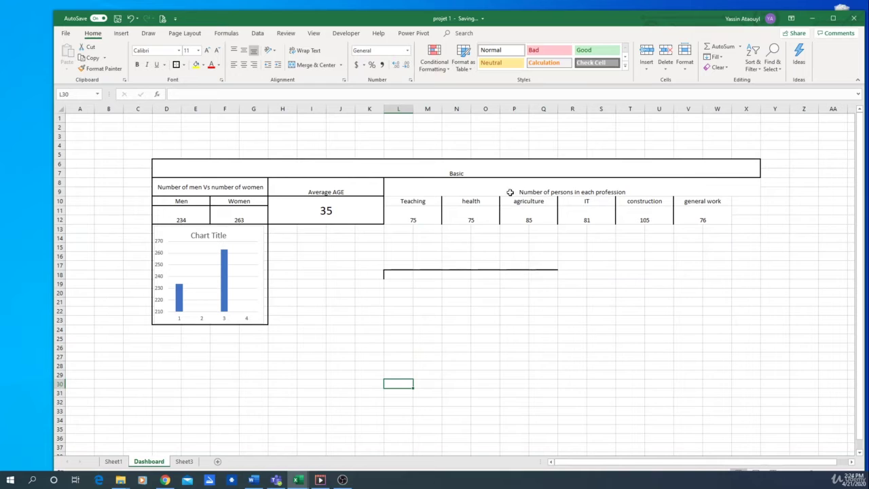
Delete the surplus column X at the end of the professions block.
{"action": "left_click_drag", "start_coordinate": [412, 189], "coordinate": [732, 216]}
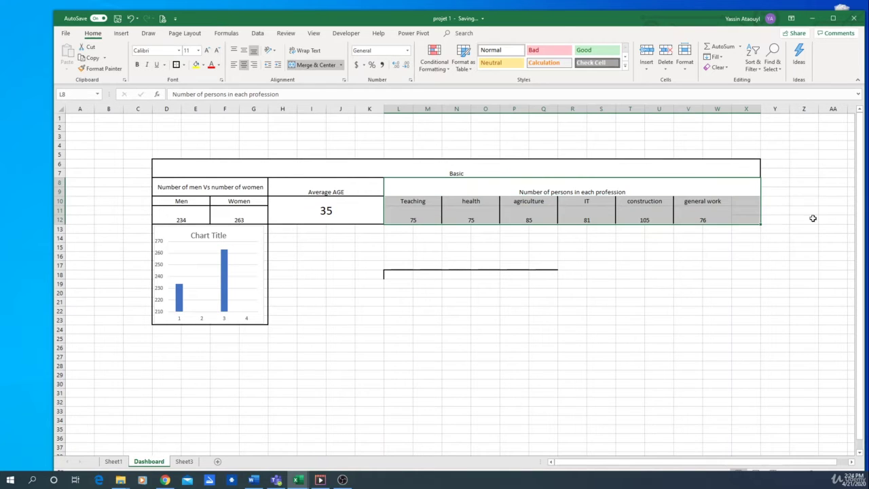
{"action": "left_click_drag", "start_coordinate": [805, 238], "coordinate": [800, 229]}
{"action": "right_click", "coordinate": [746, 108]}
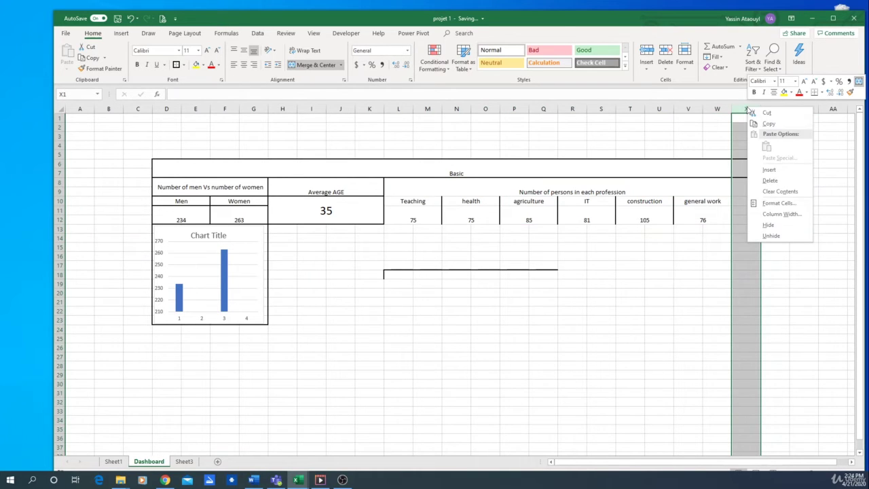
{"action": "left_click", "coordinate": [771, 181]}
{"action": "left_click", "coordinate": [679, 327]}
{"action": "left_click_drag", "start_coordinate": [385, 191], "coordinate": [718, 221]}
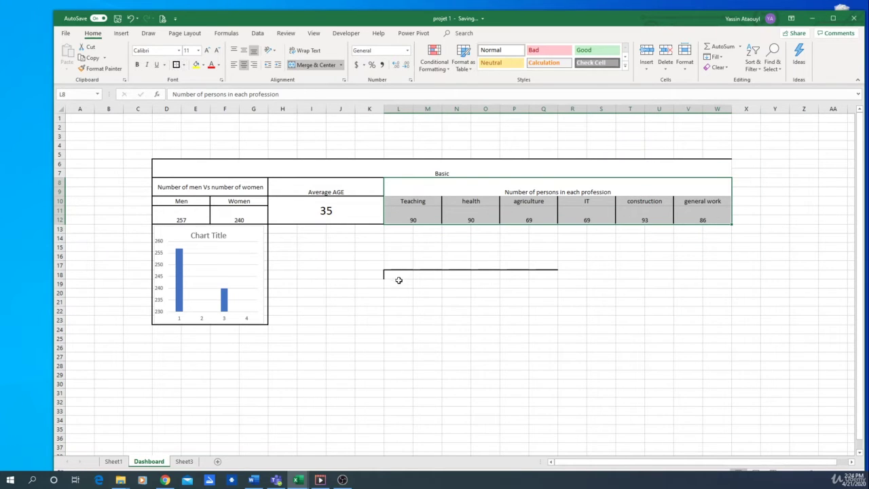
Remove the leftover border lines in K16:S25 by merging and then unmerging the range.
{"action": "left_click_drag", "start_coordinate": [371, 256], "coordinate": [614, 339]}
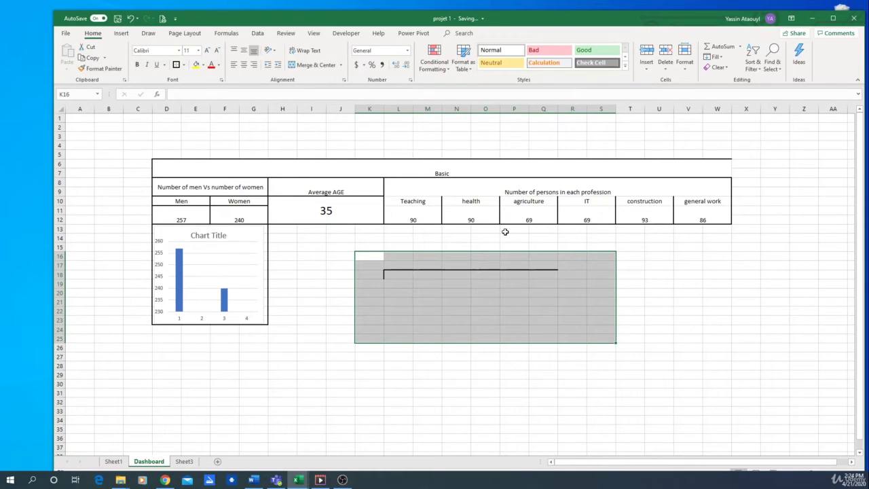
{"action": "left_click", "coordinate": [316, 65]}
{"action": "left_click", "coordinate": [316, 65]}
{"action": "left_click", "coordinate": [408, 255]}
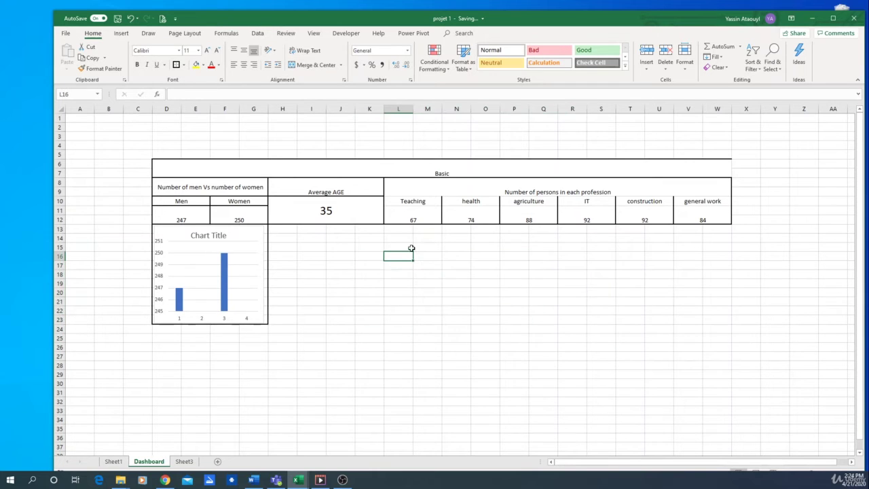
Insert a recommended pie chart of the profession counts in L11:W12 and place it directly beneath them, starting at column L.
{"action": "left_click_drag", "start_coordinate": [411, 216], "coordinate": [701, 214]}
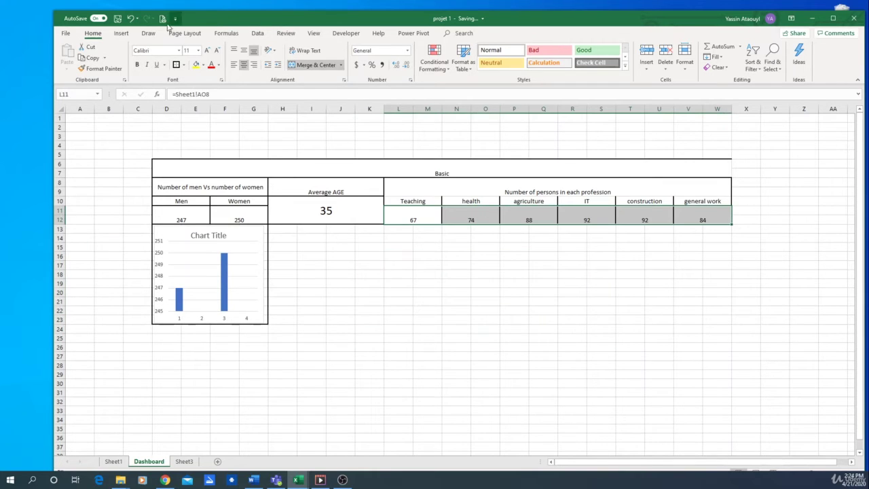
{"action": "left_click", "coordinate": [121, 34]}
{"action": "left_click", "coordinate": [382, 60]}
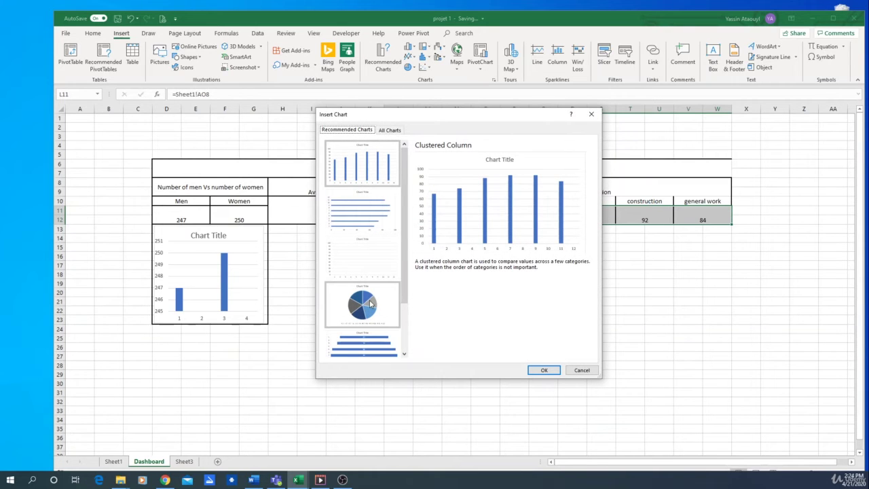
{"action": "left_click", "coordinate": [366, 310]}
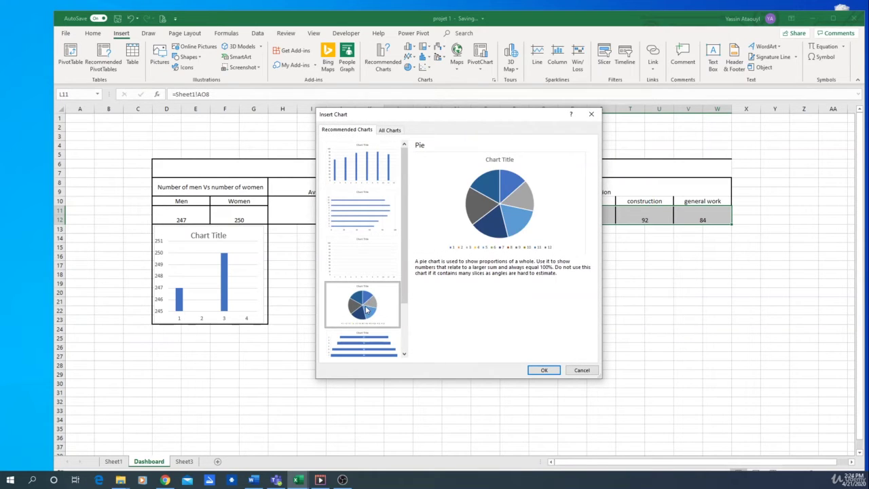
{"action": "left_click", "coordinate": [543, 369]}
{"action": "mouse_move", "coordinate": [480, 283]}
{"action": "left_mouse_down"}
{"action": "mouse_move", "coordinate": [509, 285]}
{"action": "mouse_move", "coordinate": [481, 282]}
{"action": "left_mouse_up"}
{"action": "left_click_drag", "start_coordinate": [524, 259], "coordinate": [556, 265]}
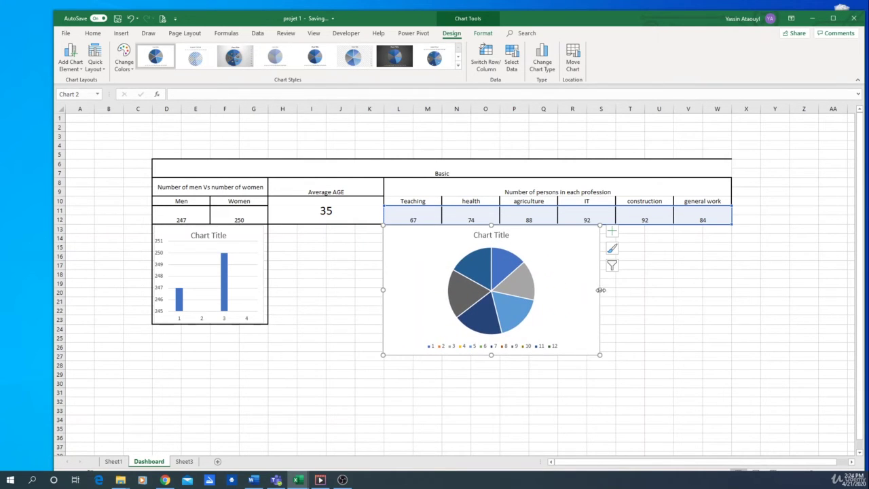
{"action": "left_click_drag", "start_coordinate": [599, 289], "coordinate": [733, 289]}
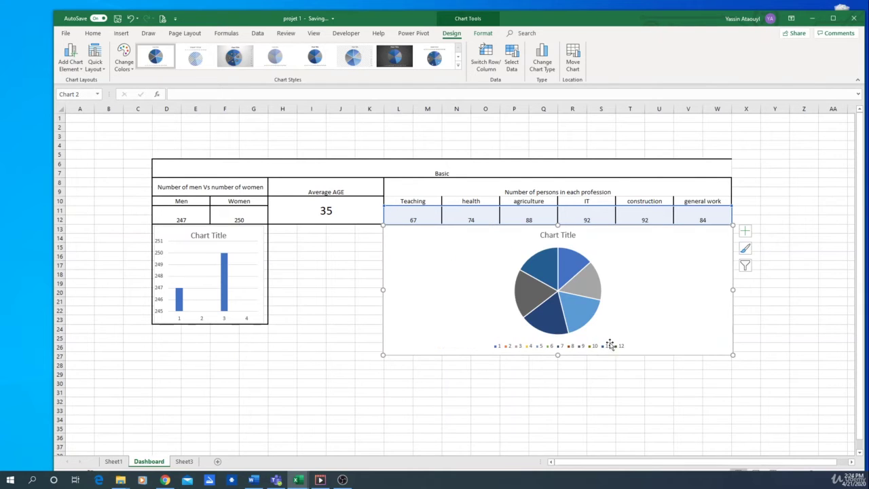
{"action": "left_click_drag", "start_coordinate": [557, 356], "coordinate": [557, 325]}
{"action": "left_click", "coordinate": [557, 396]}
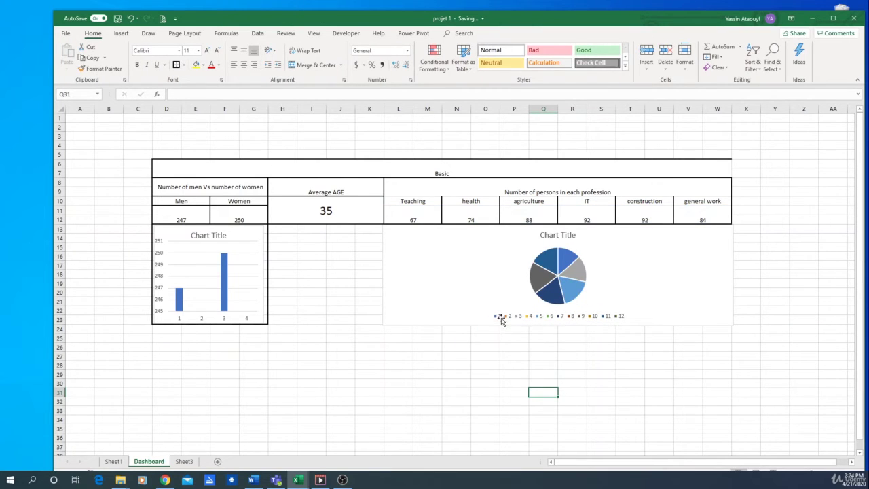
{"action": "left_click", "coordinate": [573, 286]}
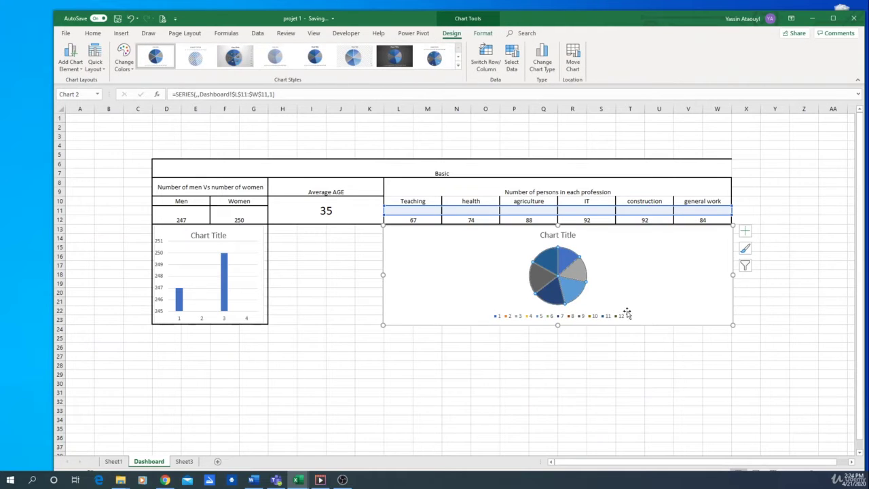
{"action": "left_click", "coordinate": [412, 221]}
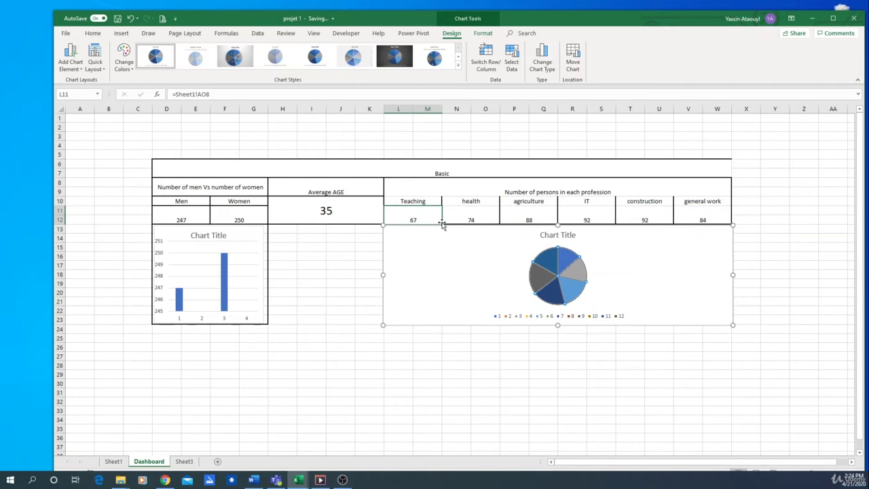
{"action": "key", "text": "ctrl+z"}
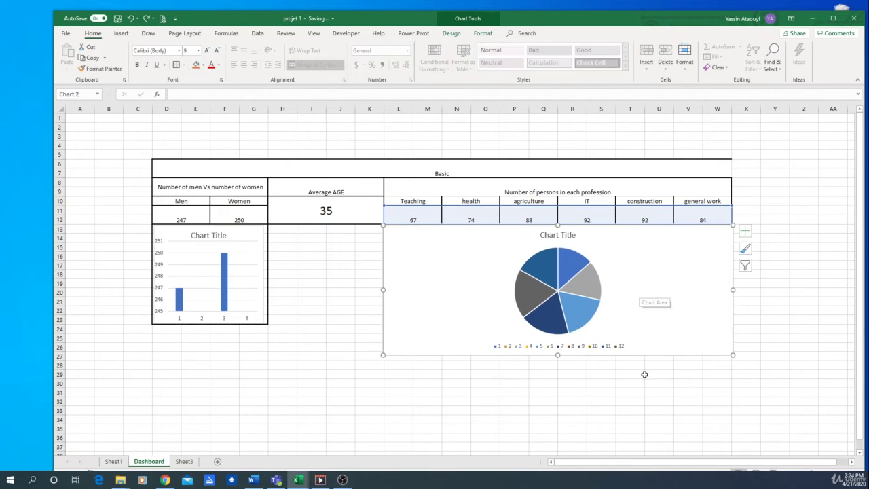
{"action": "left_click", "coordinate": [629, 370]}
{"action": "left_click", "coordinate": [630, 305]}
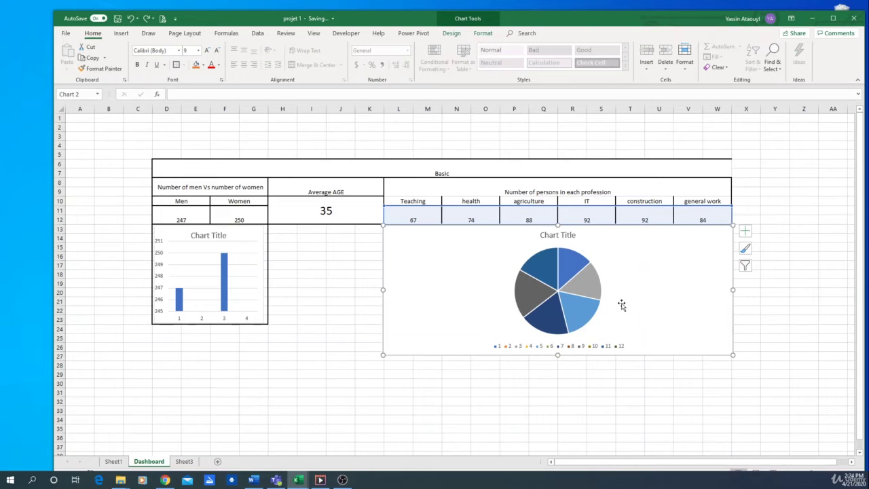
{"action": "key", "text": "ctrl+z"}
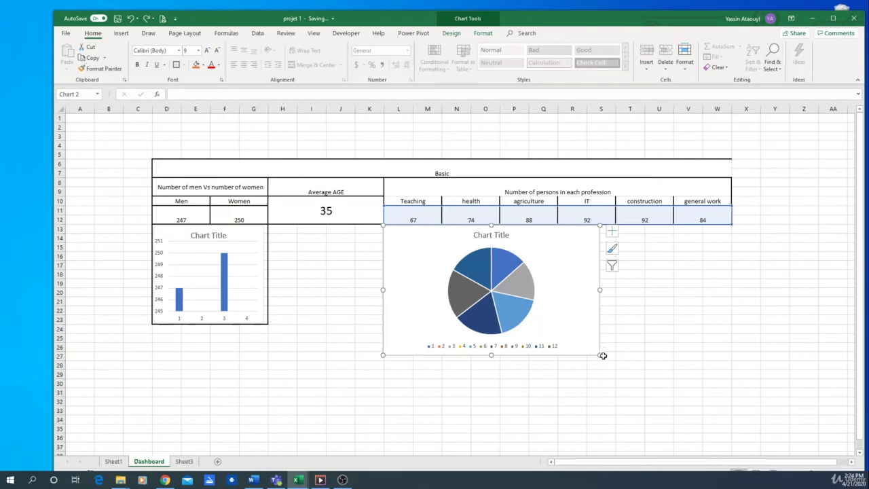
Resize the pie chart to end near row 23 and span columns L to W beneath the profession counts.
{"action": "left_click_drag", "start_coordinate": [598, 355], "coordinate": [595, 327]}
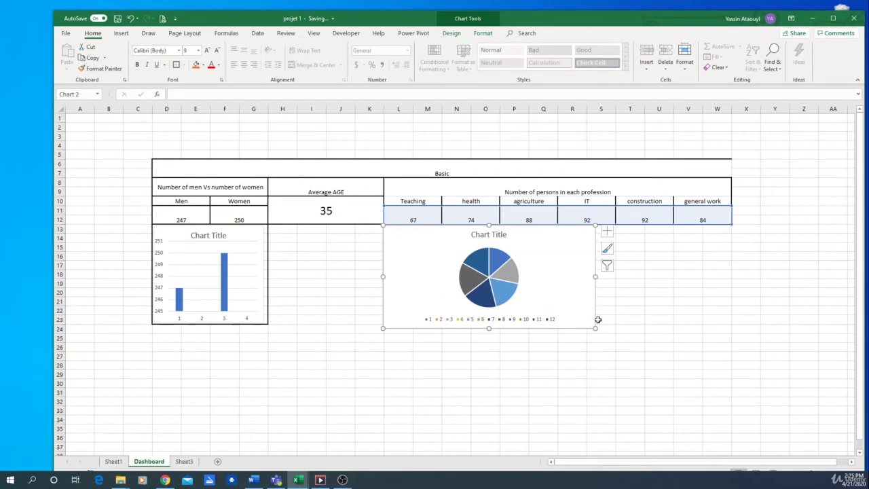
{"action": "left_click_drag", "start_coordinate": [597, 281], "coordinate": [732, 275]}
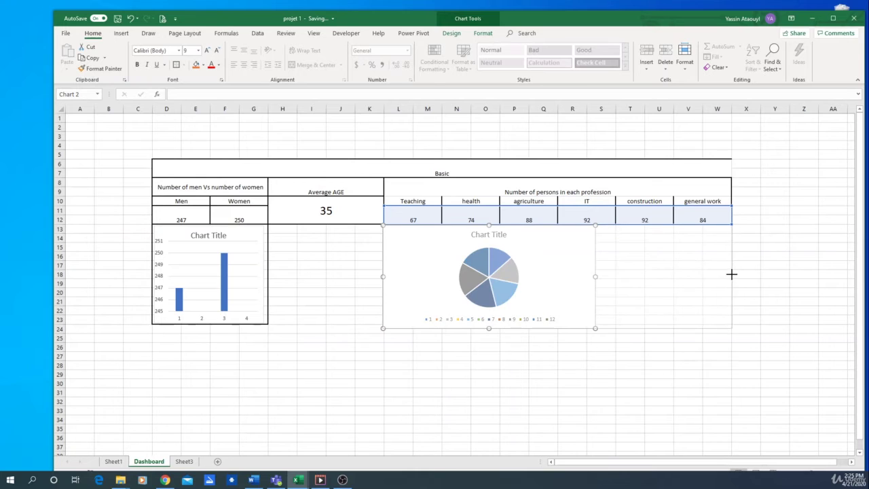
{"action": "left_click", "coordinate": [650, 382]}
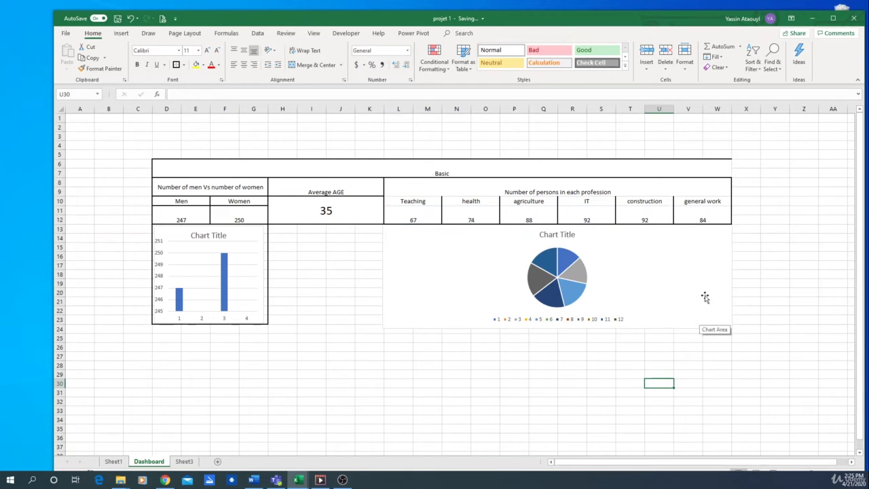
{"action": "key", "text": "Right"}
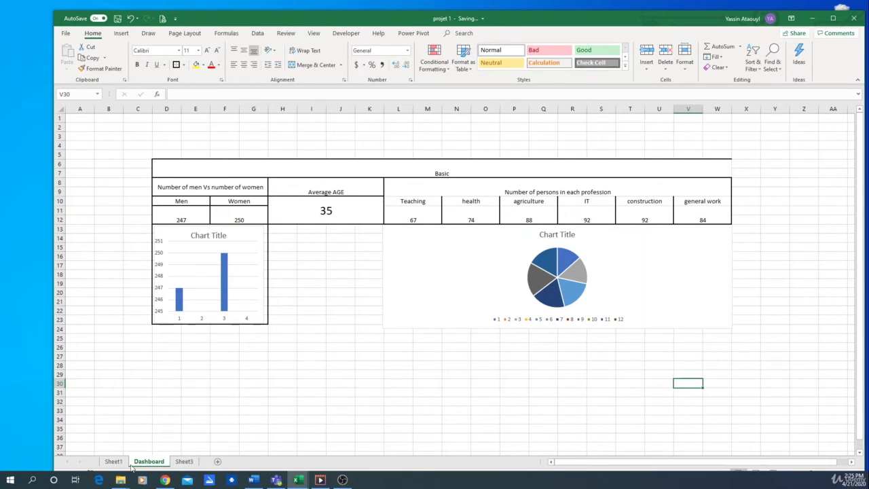
Examine the Basic section headings in row 7 of Sheet1 and the average income formula in AU8.
{"action": "left_click", "coordinate": [113, 460]}
{"action": "key", "text": "Right"}
{"action": "key", "text": "Right"}
{"action": "key", "text": "Right"}
{"action": "key", "text": "Right"}
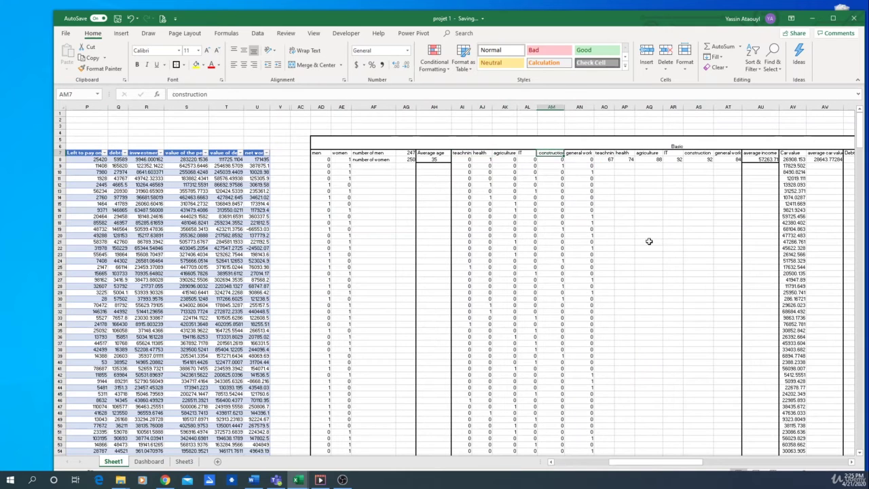
{"action": "key", "text": "Right"}
{"action": "key", "text": "Right"}
{"action": "key", "text": "Right"}
{"action": "key", "text": "Right"}
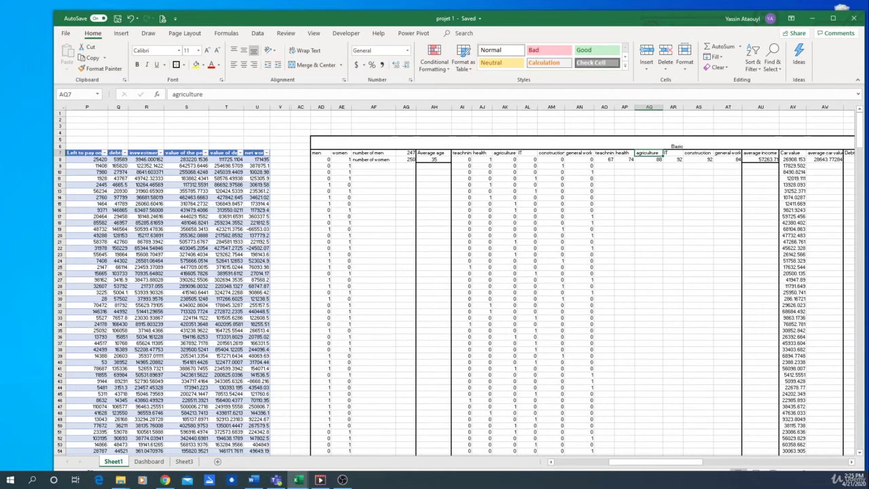
{"action": "key", "text": "Right"}
{"action": "key", "text": "Right"}
{"action": "key", "text": "Right"}
{"action": "key", "text": "Right"}
{"action": "key", "text": "Right"}
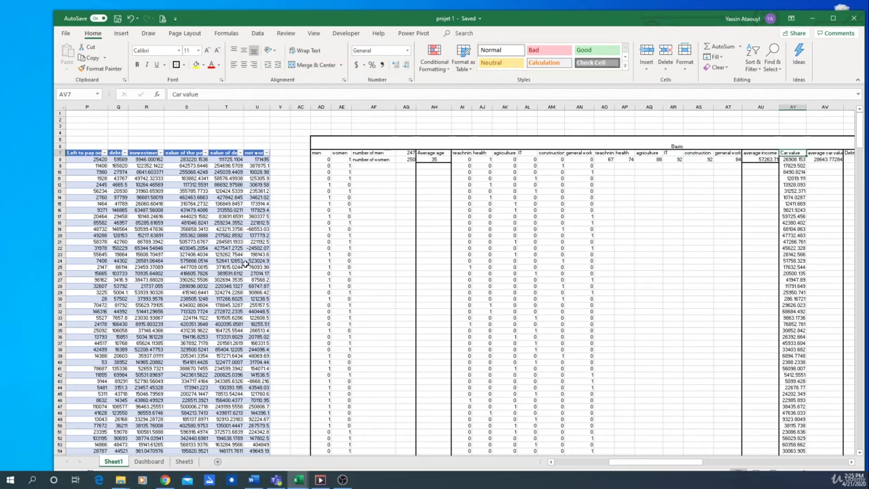
{"action": "key", "text": "Down"}
{"action": "key", "text": "Left"}
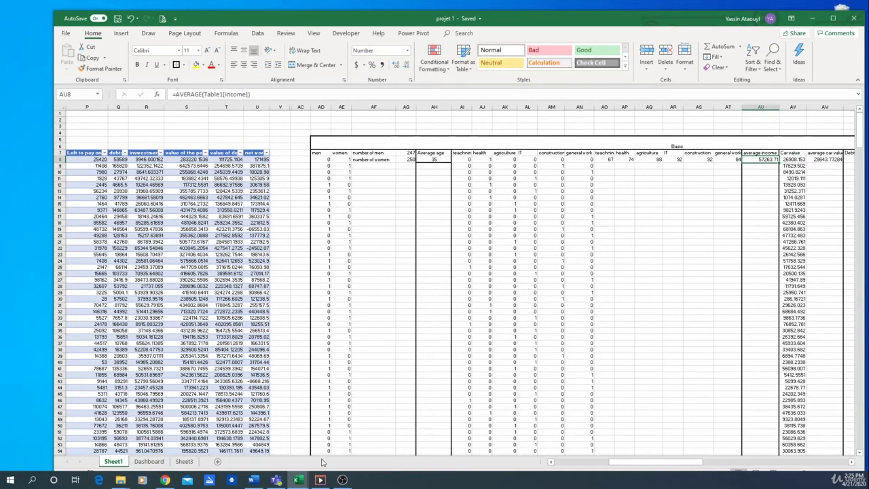
Copy the average age block H8:K12 on the Dashboard sheet and paste it at H13, directly below the original.
{"action": "left_click", "coordinate": [151, 461]}
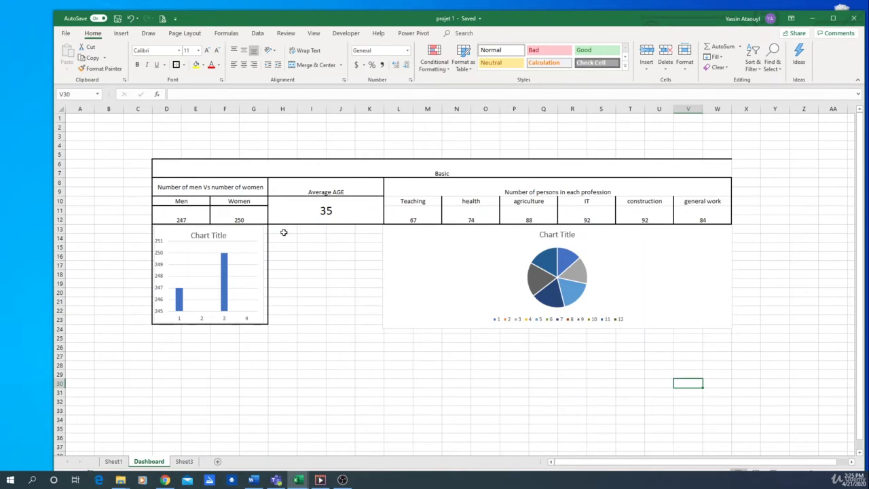
{"action": "left_click_drag", "start_coordinate": [283, 232], "coordinate": [344, 258]}
{"action": "left_click", "coordinate": [342, 307]}
{"action": "left_click_drag", "start_coordinate": [333, 193], "coordinate": [326, 213]}
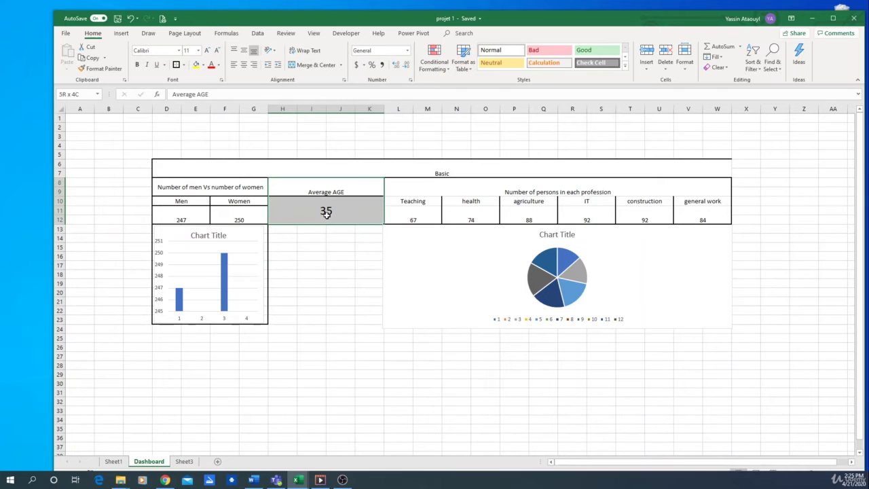
{"action": "key", "text": "ctrl+c"}
{"action": "left_click", "coordinate": [290, 234]}
{"action": "key", "text": "ctrl+v"}
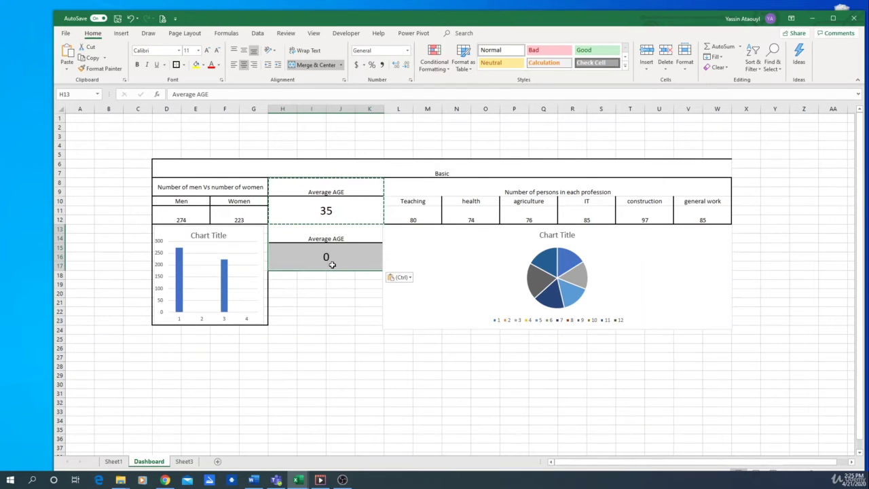
Change the copied block's heading in H13 to "Average Income".
{"action": "double_click", "coordinate": [354, 239]}
{"action": "key", "text": "BackSpace"}
{"action": "key", "text": "BackSpace"}
{"action": "key", "text": "BackSpace"}
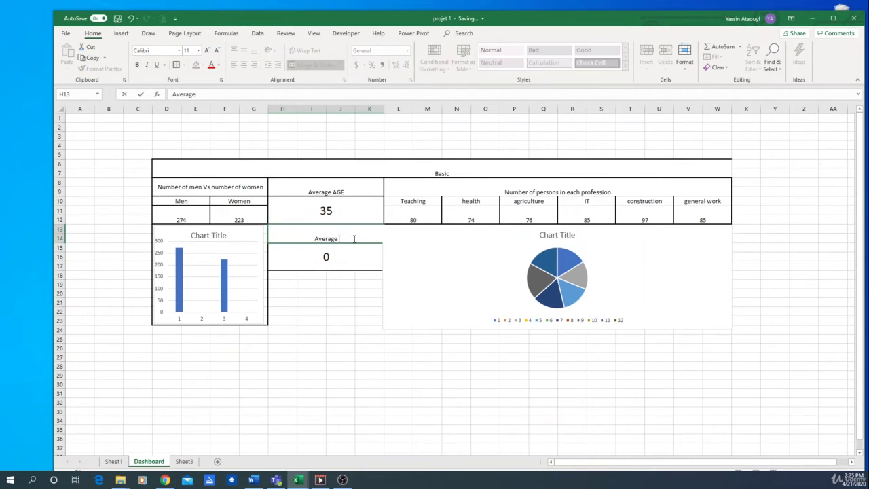
{"action": "type", "text": "Income"}
{"action": "key", "text": "Return"}
Shrink the pie chart slightly at its left and lower edges to clear the Average Income block and end within row 23.
{"action": "left_click", "coordinate": [388, 231]}
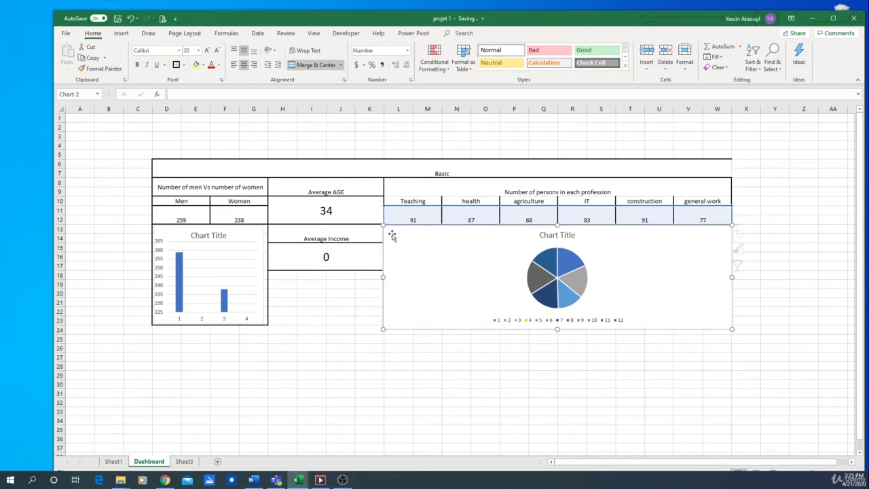
{"action": "left_click_drag", "start_coordinate": [383, 277], "coordinate": [388, 277]}
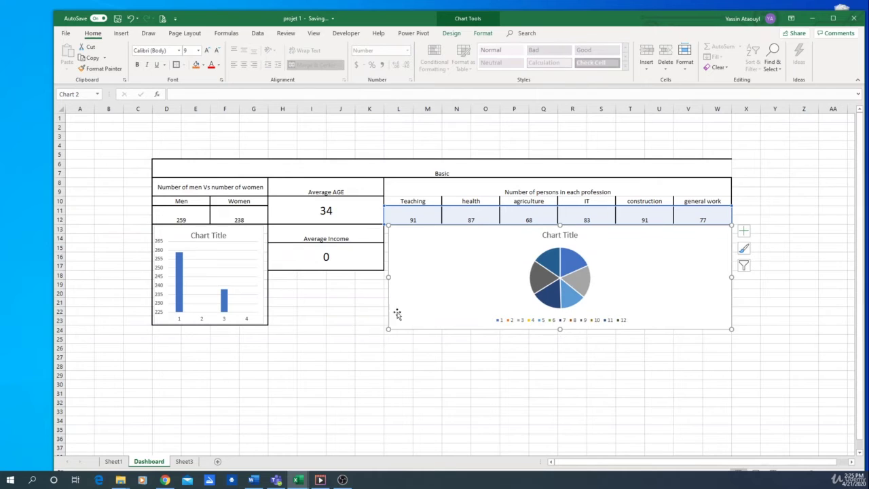
{"action": "left_click_drag", "start_coordinate": [386, 327], "coordinate": [387, 322]}
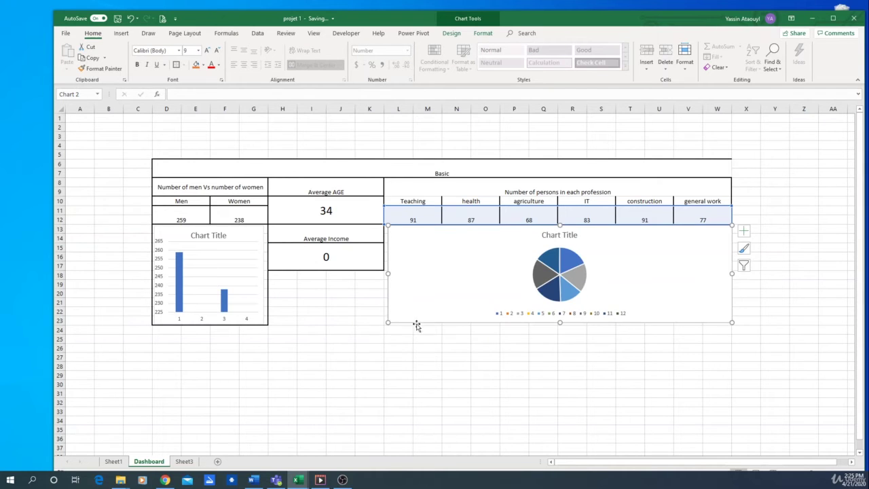
{"action": "left_click", "coordinate": [417, 328]}
{"action": "left_click", "coordinate": [543, 384]}
Link the value cell below Average Income, H15, to the average income in Sheet1 cell AU8.
{"action": "left_click", "coordinate": [352, 263]}
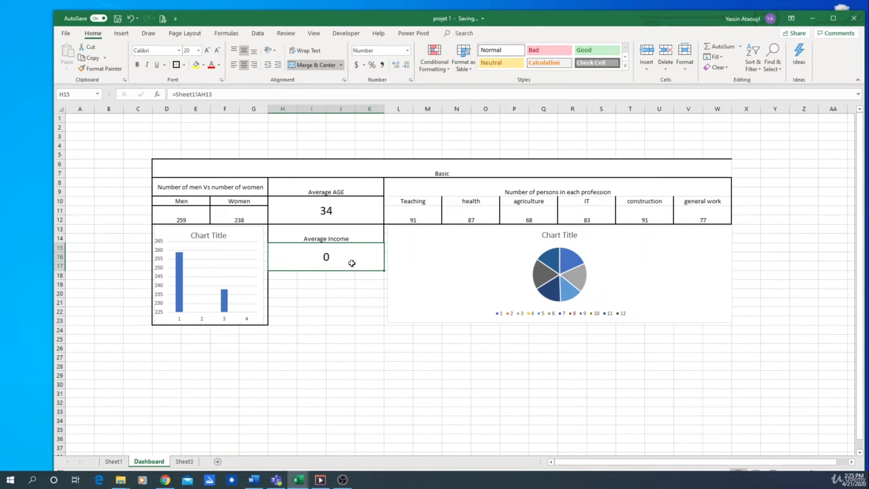
{"action": "type", "text": "="}
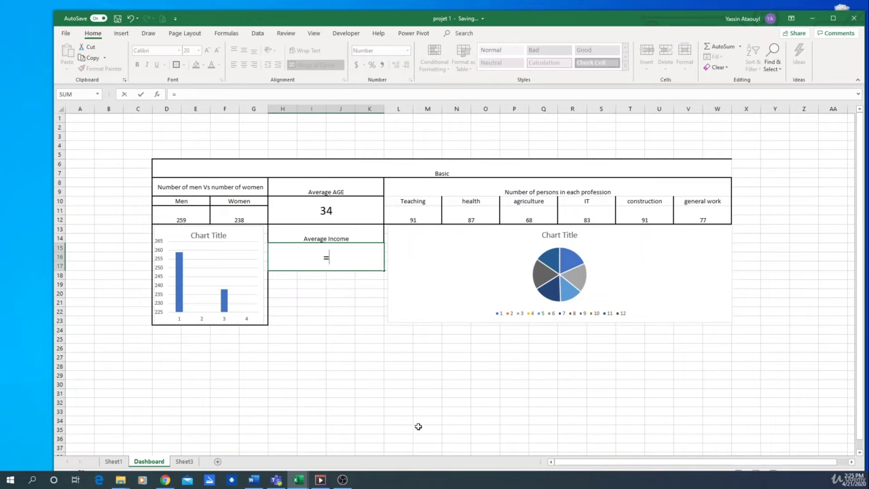
{"action": "left_click", "coordinate": [113, 461]}
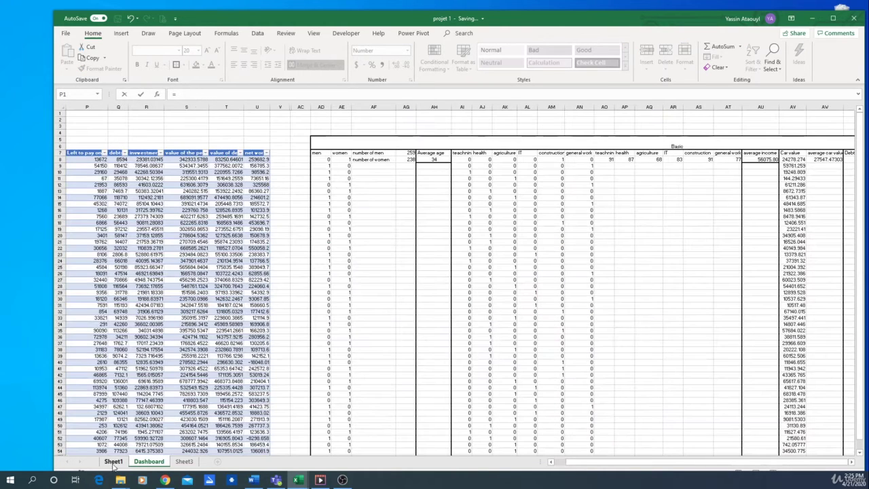
{"action": "left_click", "coordinate": [761, 159]}
{"action": "key", "text": "Return"}
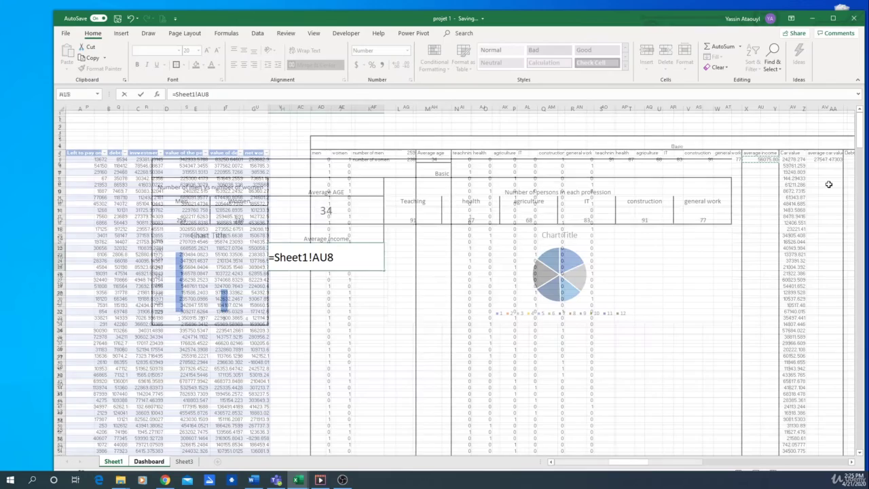
Apply the dollar accounting format to the average income value in H15 on the Dashboard sheet.
{"action": "left_click", "coordinate": [333, 257]}
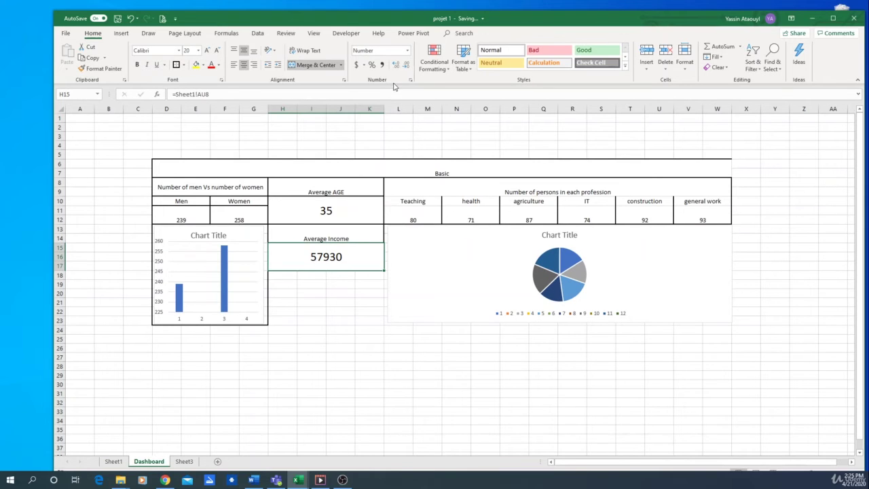
{"action": "left_click", "coordinate": [356, 65]}
{"action": "left_click", "coordinate": [337, 331]}
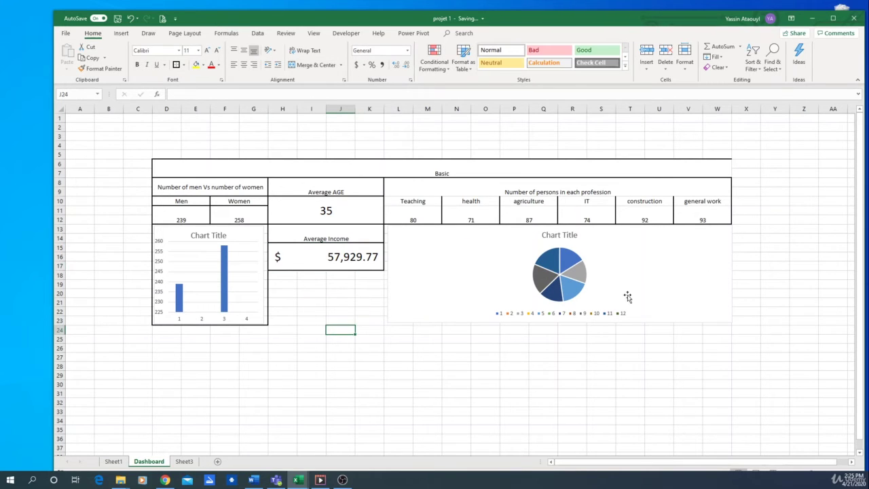
{"action": "left_click_drag", "start_coordinate": [420, 196], "coordinate": [585, 213]}
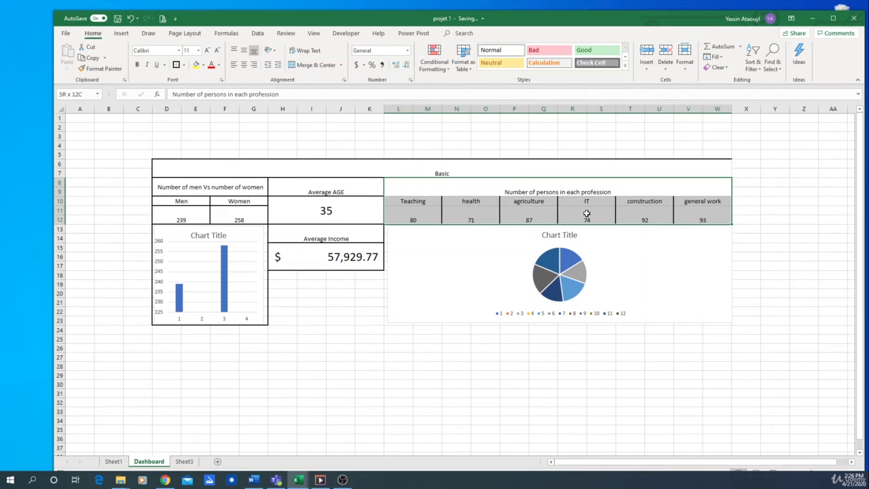
{"action": "left_click", "coordinate": [419, 184]}
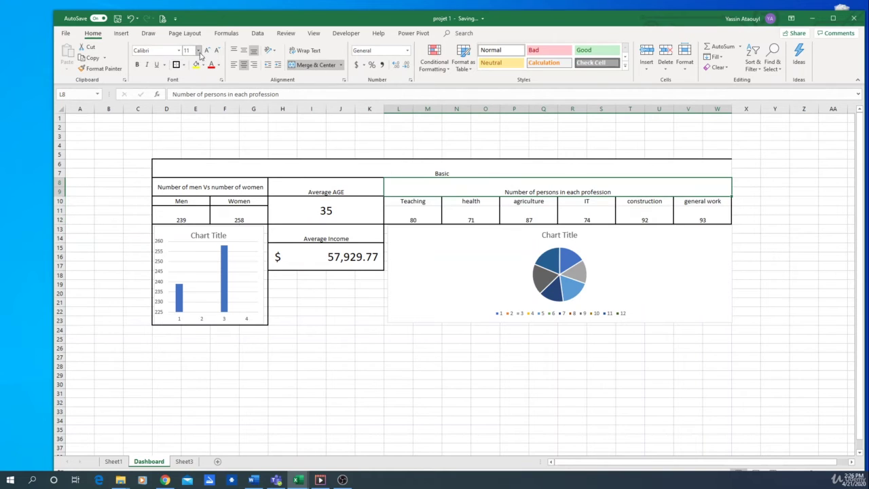
{"action": "left_click_drag", "start_coordinate": [415, 202], "coordinate": [686, 204]}
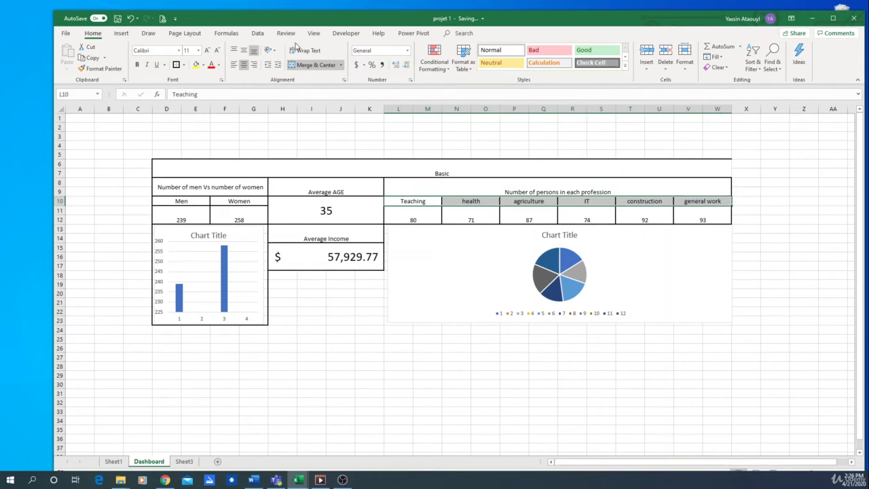
{"action": "left_click", "coordinate": [416, 373]}
{"action": "left_click", "coordinate": [659, 403]}
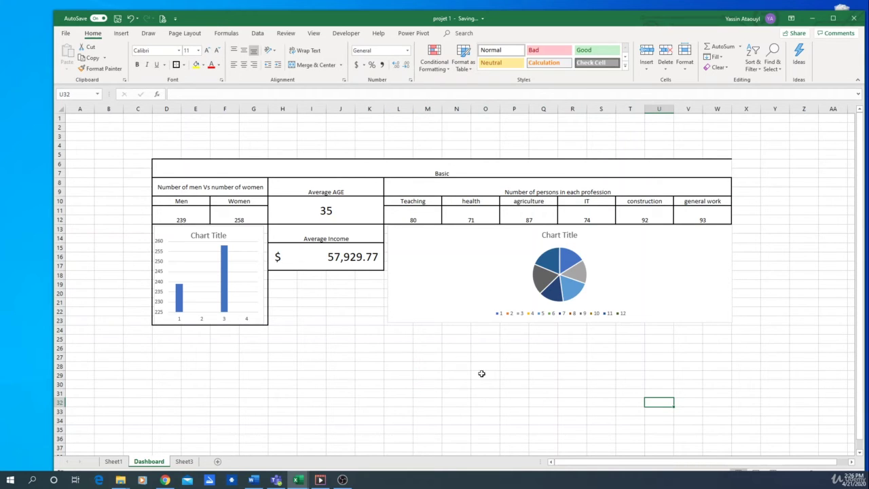
{"action": "left_click", "coordinate": [394, 421]}
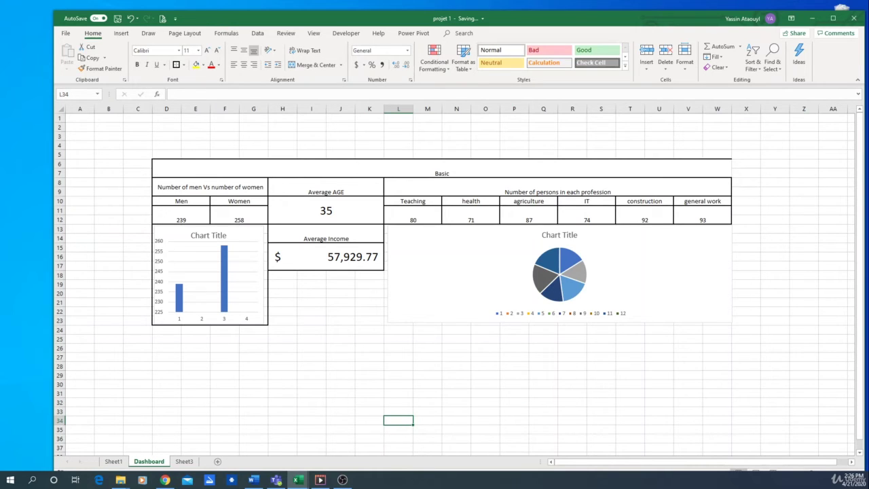
{"action": "key", "text": "alt+Tab"}
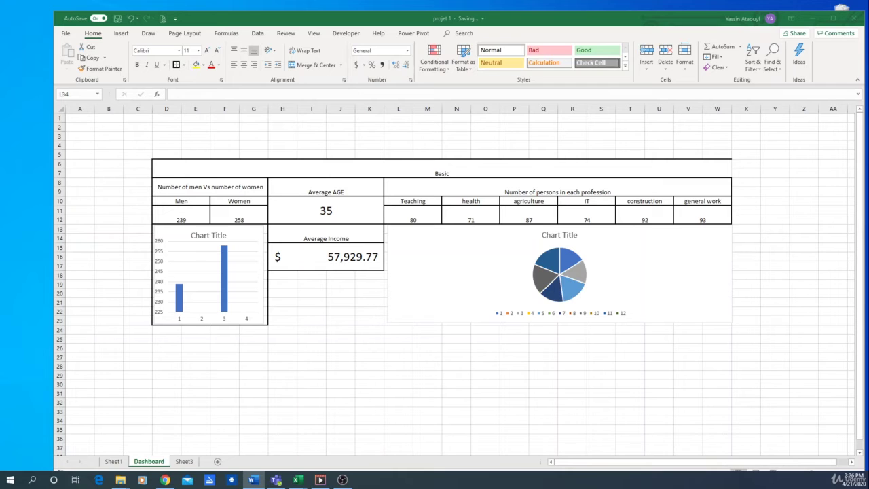
Examine the Basic section's columns on Sheet1 to locate the average car value cell, and return to the Dashboard sheet.
{"action": "left_click", "coordinate": [114, 462]}
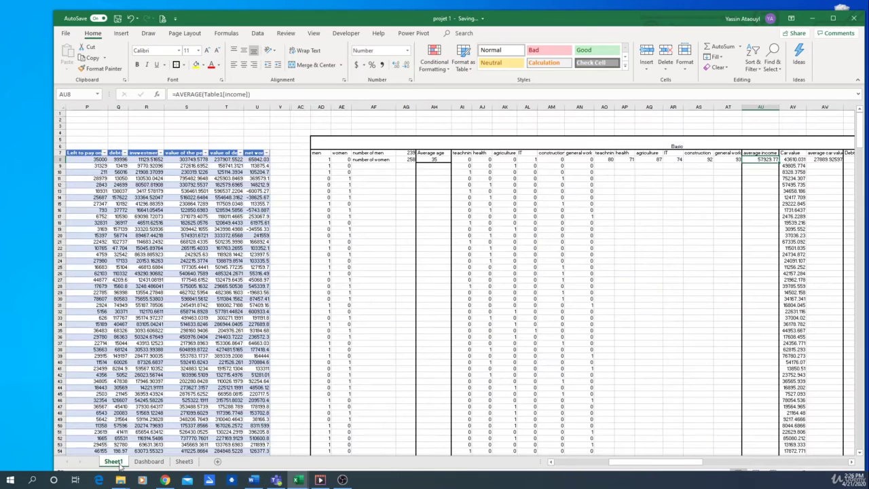
{"action": "key", "text": "Right"}
{"action": "key", "text": "Right"}
{"action": "key", "text": "Right"}
{"action": "key", "text": "Right"}
{"action": "key", "text": "Right"}
{"action": "key", "text": "Right"}
{"action": "key", "text": "Right"}
{"action": "key", "text": "Right"}
{"action": "key", "text": "Right"}
{"action": "key", "text": "Right"}
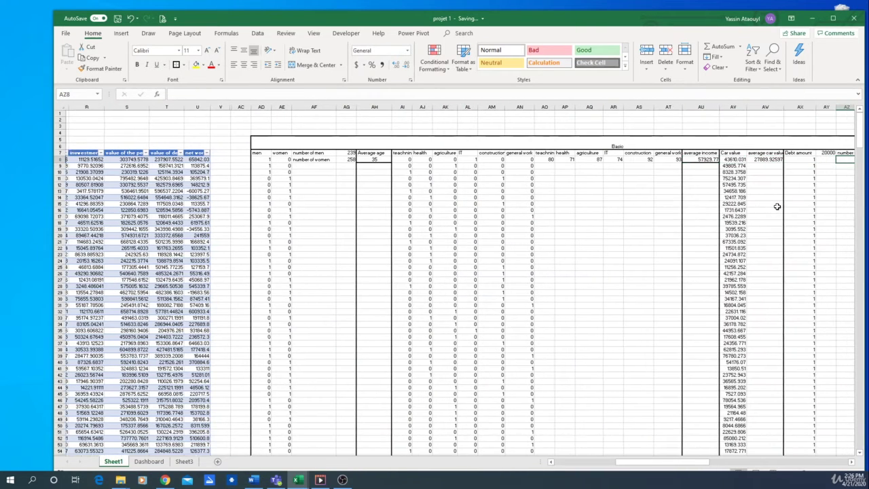
{"action": "left_click", "coordinate": [614, 160]}
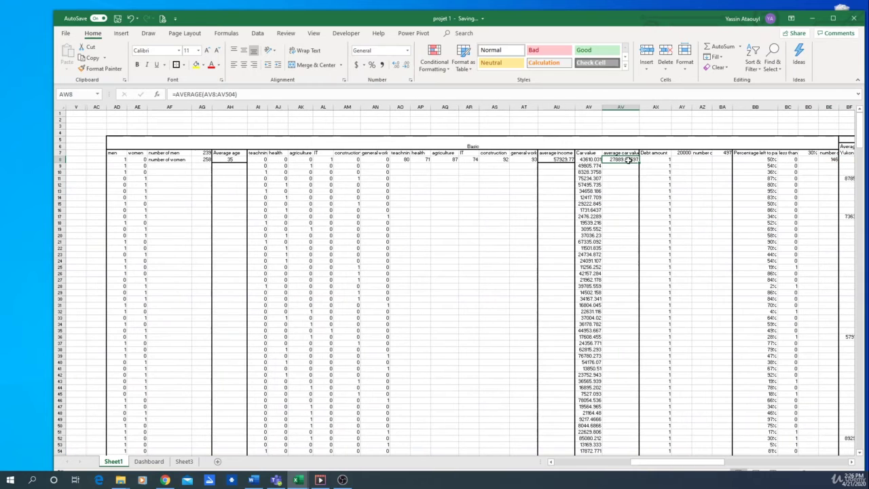
{"action": "left_click", "coordinate": [162, 464]}
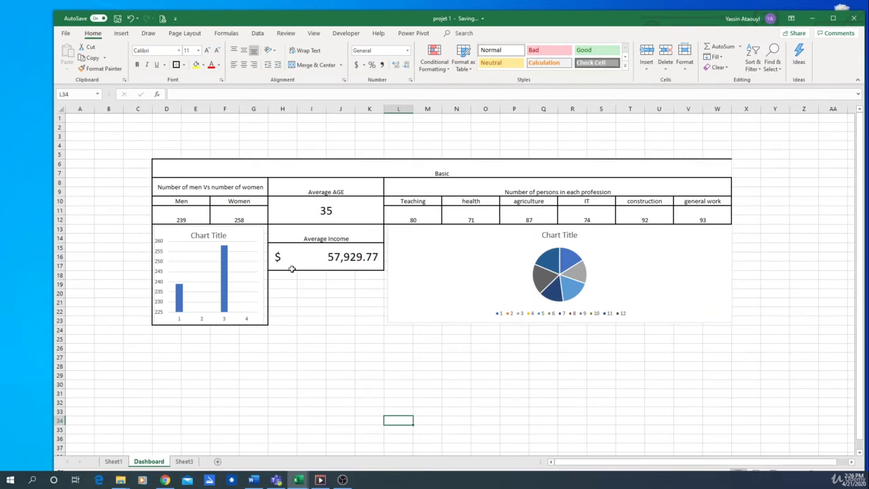
Try to copy the Average AGE block H8:K12 to H18, directly below the Average Income block.
{"action": "left_click", "coordinate": [321, 188]}
{"action": "key", "text": "ctrl+c"}
{"action": "left_click", "coordinate": [286, 274]}
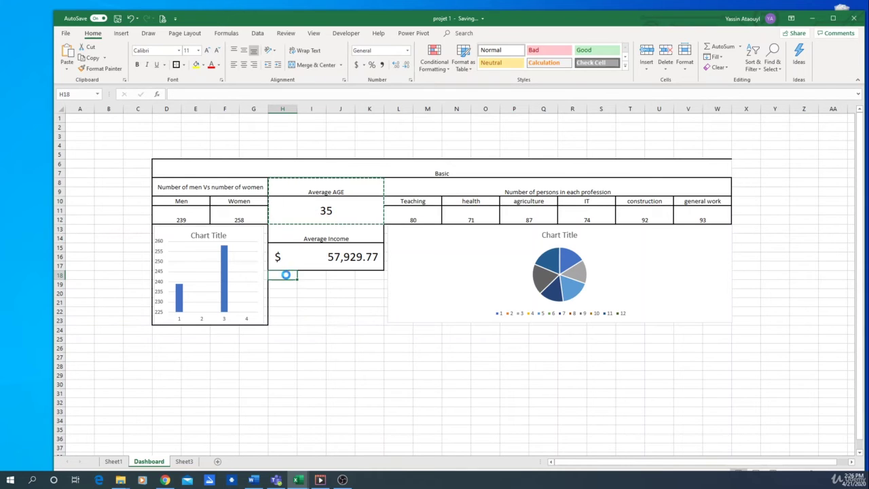
{"action": "key", "text": "ctrl+c"}
{"action": "key", "text": "ctrl+v"}
{"action": "left_click", "coordinate": [333, 306]}
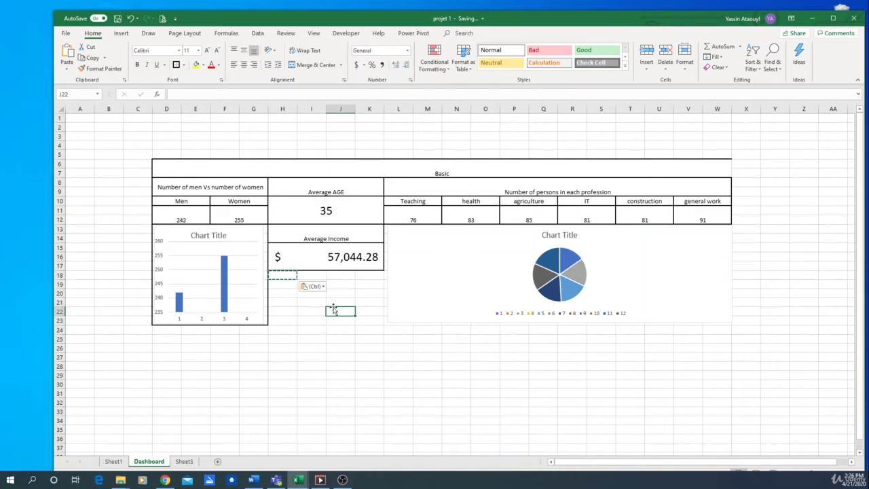
Copy the Average Income block H13:K17 and paste it at H18, directly below the original.
{"action": "left_click_drag", "start_coordinate": [323, 233], "coordinate": [323, 254]}
{"action": "key", "text": "ctrl+c"}
{"action": "left_click", "coordinate": [287, 275]}
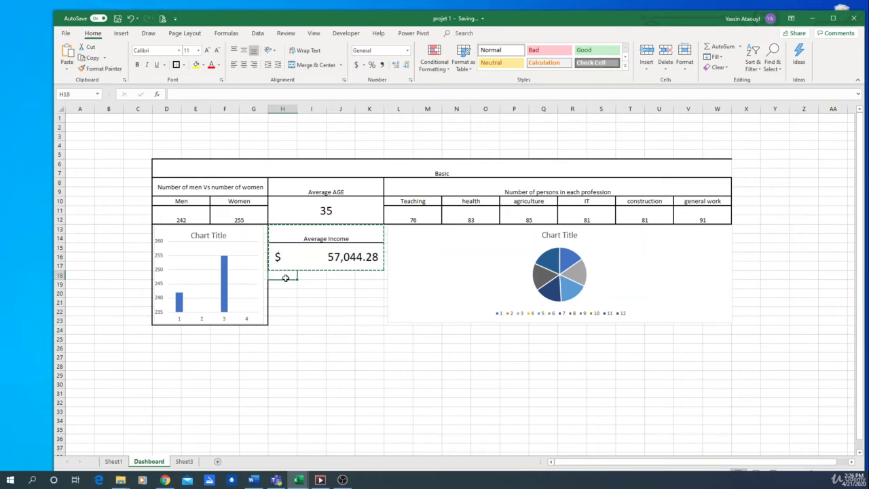
{"action": "key", "text": "ctrl+v"}
Change the copied block's heading in H18 to "Average value of a car".
{"action": "left_click", "coordinate": [344, 284]}
{"action": "double_click", "coordinate": [353, 284]}
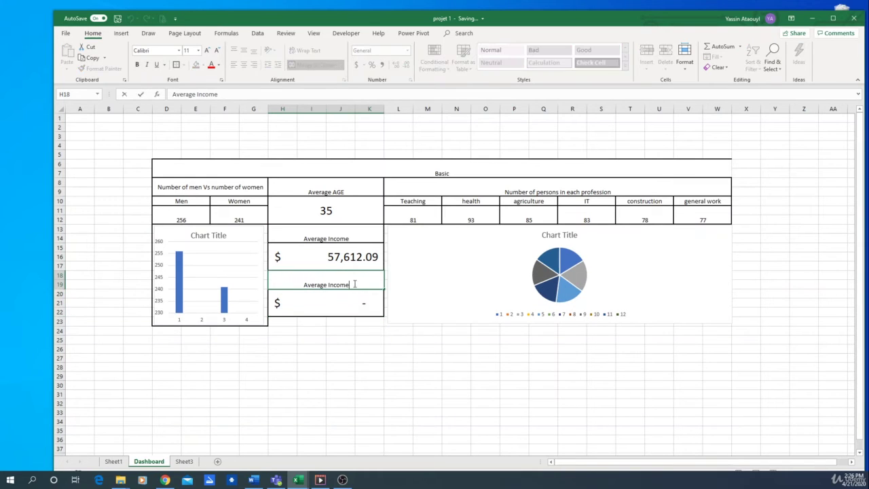
{"action": "key", "text": "BackSpace"}
{"action": "key", "text": "BackSpace"}
{"action": "key", "text": "BackSpace"}
{"action": "key", "text": "BackSpace"}
{"action": "key", "text": "BackSpace"}
{"action": "key", "text": "BackSpace"}
{"action": "type", "text": "value of a car"}
{"action": "key", "text": "Return"}
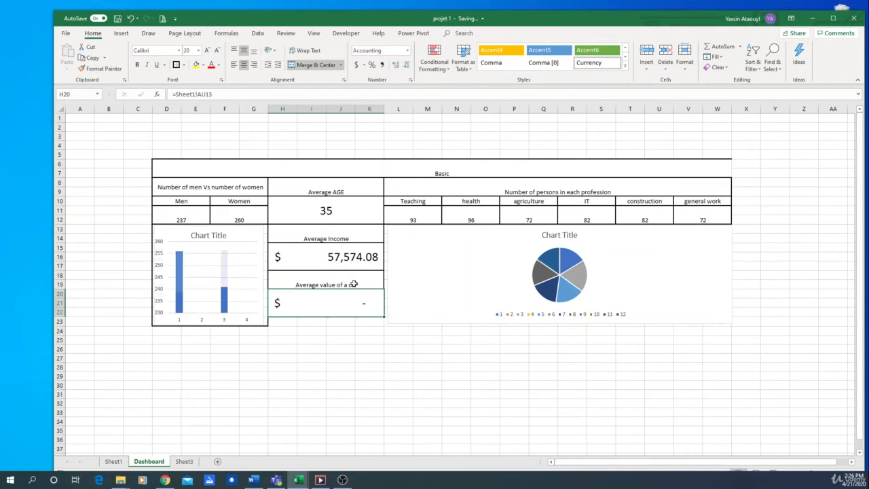
Link the value cell below the car heading, H20, to the average car value in Sheet1 cell AW8.
{"action": "type", "text": "="}
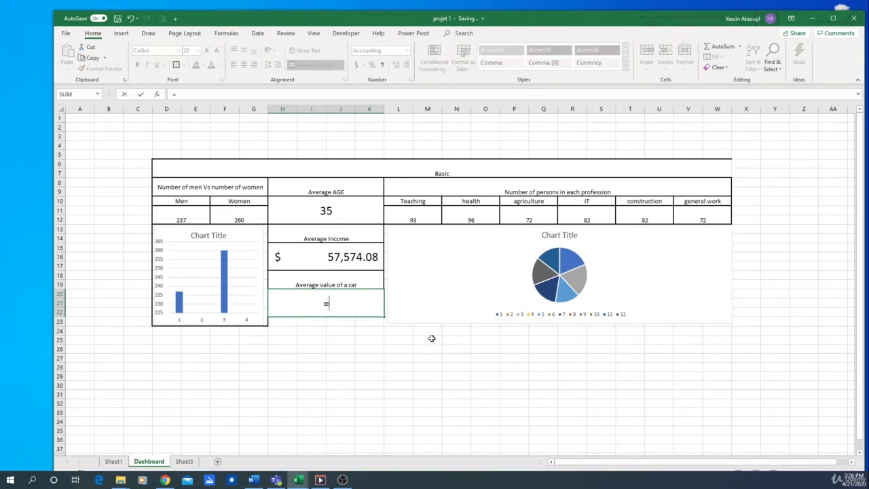
{"action": "left_click", "coordinate": [113, 461]}
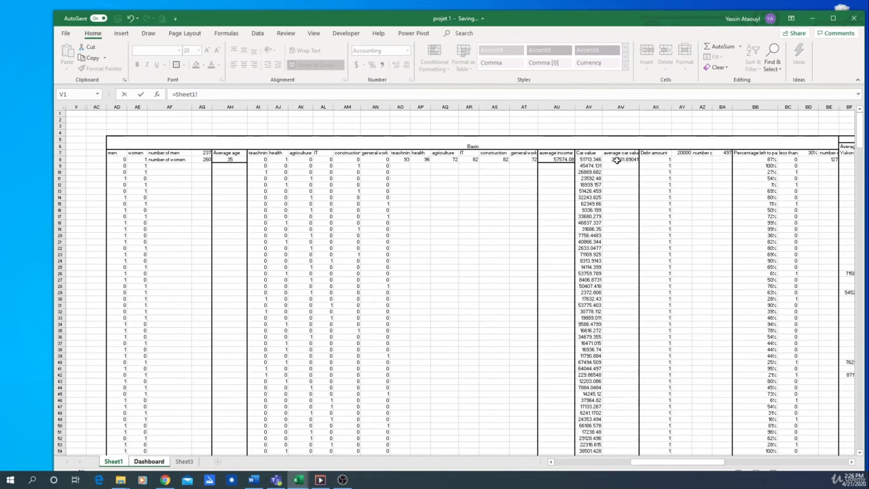
{"action": "left_click", "coordinate": [616, 159]}
{"action": "key", "text": "Return"}
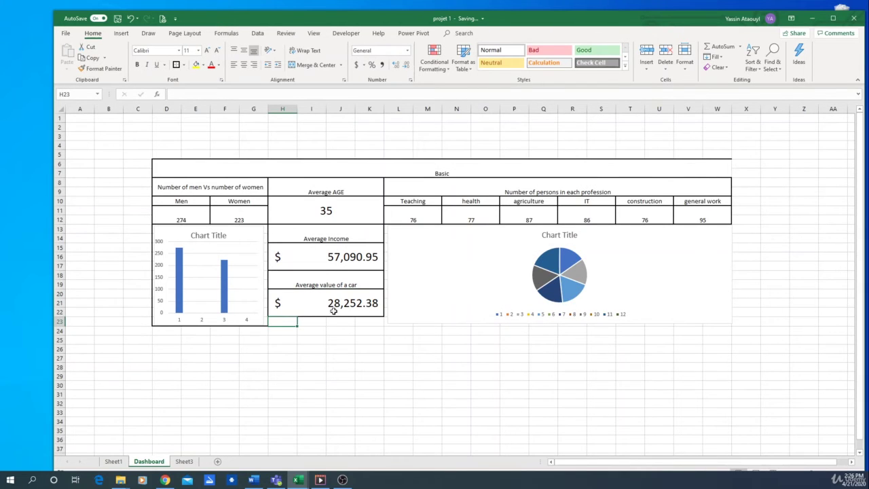
{"action": "key", "text": "Down"}
{"action": "key", "text": "Down"}
{"action": "key", "text": "Down"}
{"action": "key", "text": "Down"}
{"action": "key", "text": "Down"}
{"action": "key", "text": "Right"}
{"action": "key", "text": "Right"}
Examine the debt amount and percentage left to pay columns on Sheet1 with their person counts, and return to the Dashboard sheet.
{"action": "left_click", "coordinate": [110, 461]}
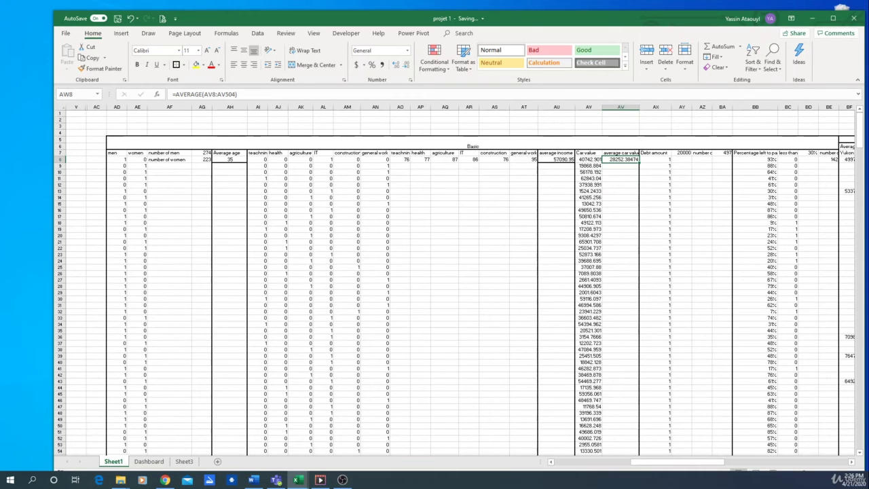
{"action": "key", "text": "Right"}
{"action": "key", "text": "Right"}
{"action": "key", "text": "Right"}
{"action": "key", "text": "Right"}
{"action": "key", "text": "Right"}
{"action": "key", "text": "Right"}
{"action": "key", "text": "Right"}
{"action": "key", "text": "Right"}
{"action": "key", "text": "Right"}
{"action": "key", "text": "Right"}
{"action": "key", "text": "Right"}
{"action": "key", "text": "Right"}
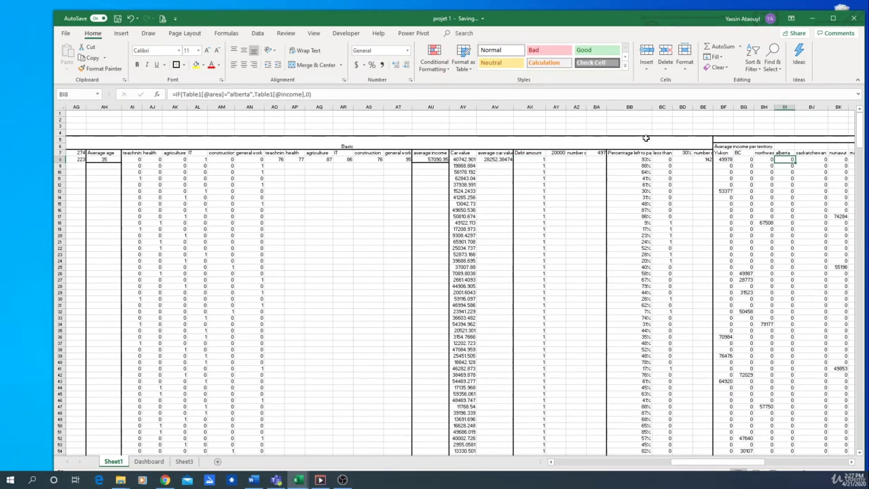
{"action": "key", "text": "Left"}
{"action": "key", "text": "Left"}
{"action": "key", "text": "Left"}
{"action": "key", "text": "Left"}
{"action": "key", "text": "Left"}
{"action": "key", "text": "Left"}
{"action": "key", "text": "Left"}
{"action": "key", "text": "Left"}
{"action": "key", "text": "Up"}
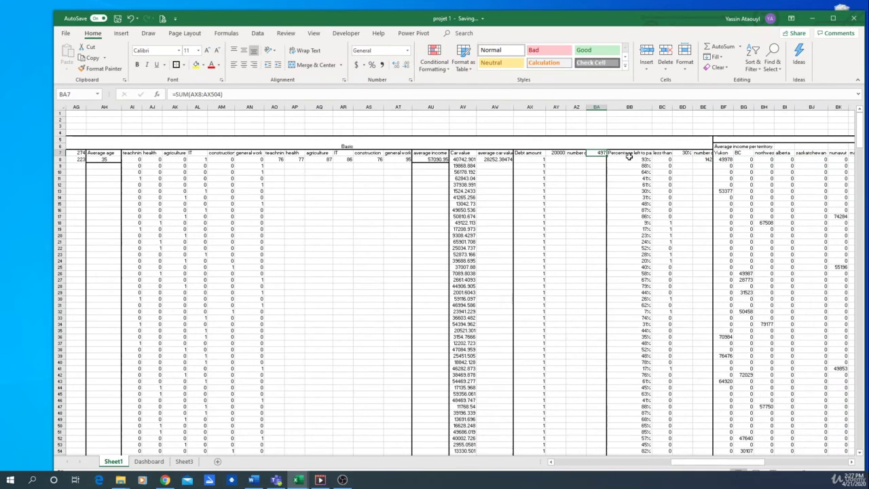
{"action": "left_click", "coordinate": [149, 461]}
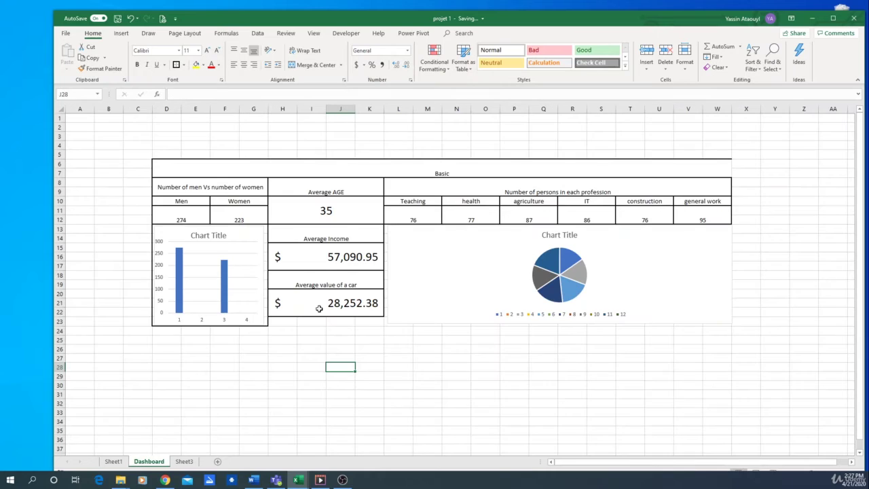
Copy the average car value block H18:K22 and paste it twice below the original, at H23 and H28.
{"action": "left_click", "coordinate": [284, 279]}
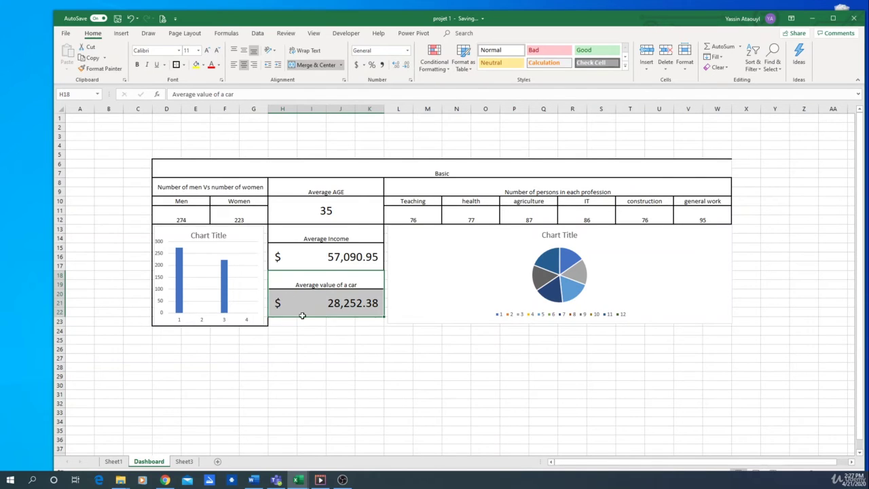
{"action": "key", "text": "ctrl+c"}
{"action": "left_click", "coordinate": [286, 322]}
{"action": "key", "text": "ctrl+v"}
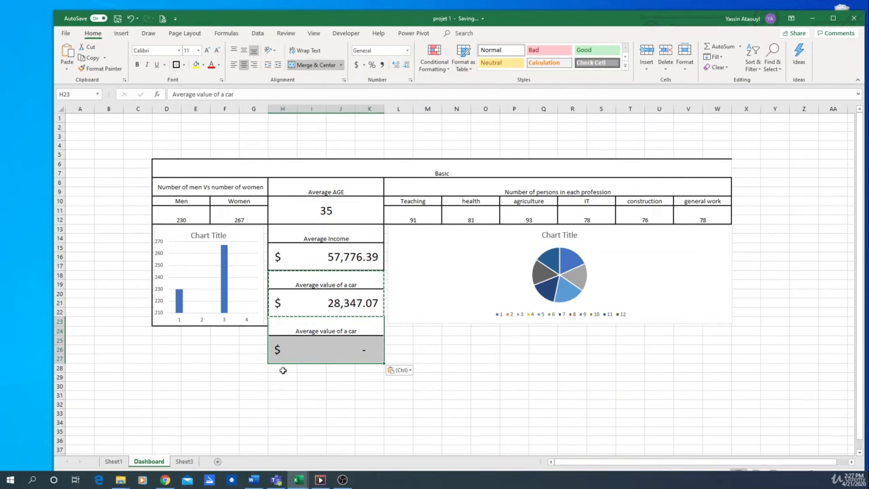
{"action": "left_click_drag", "start_coordinate": [283, 368], "coordinate": [363, 384]}
{"action": "key", "text": "ctrl+v"}
{"action": "left_click", "coordinate": [456, 386]}
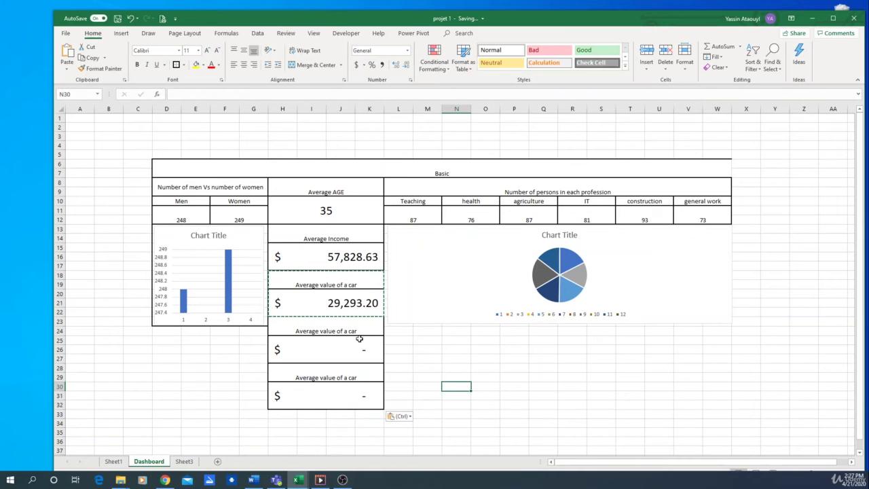
Link the value cell of the first pasted block, H25, to the debt person count in Sheet1 cell BA7.
{"action": "double_click", "coordinate": [358, 330]}
{"action": "left_click", "coordinate": [117, 462]}
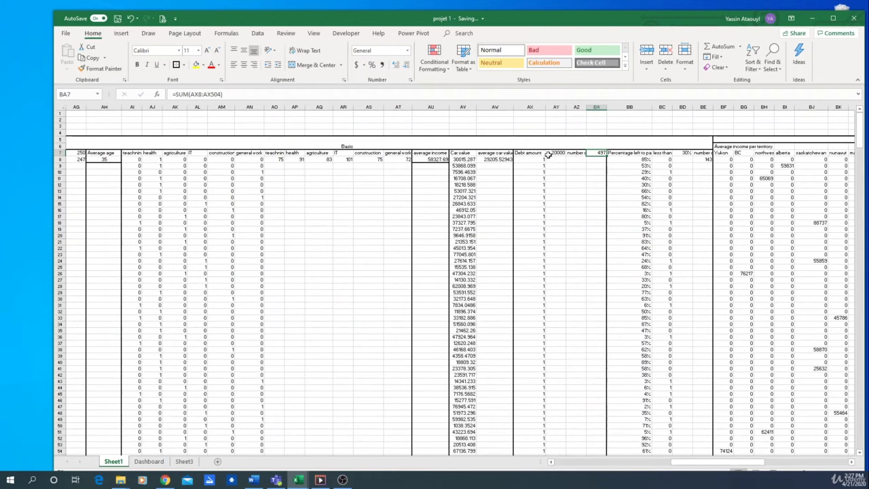
{"action": "left_click", "coordinate": [148, 461]}
{"action": "left_click", "coordinate": [331, 351]}
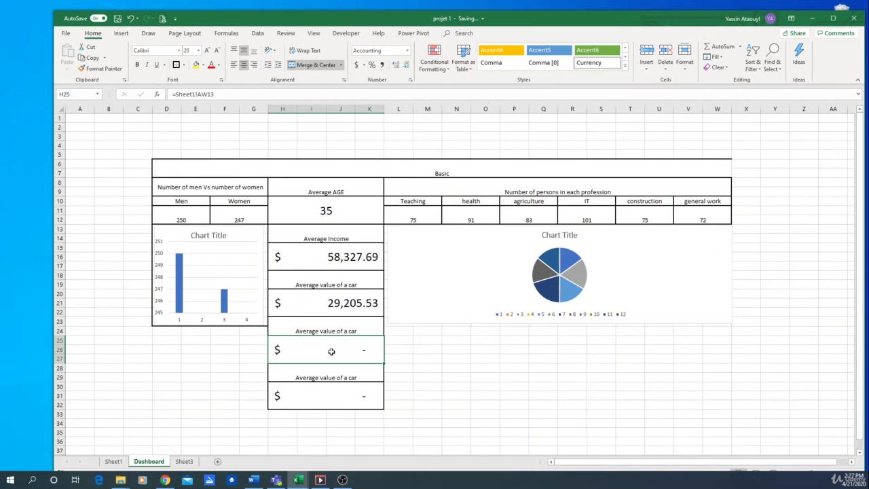
{"action": "type", "text": "="}
{"action": "left_click", "coordinate": [110, 462]}
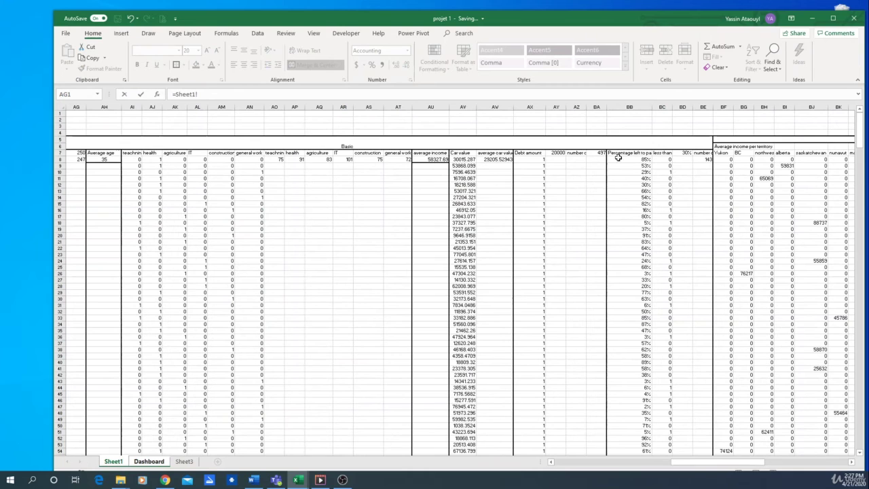
{"action": "left_click", "coordinate": [595, 152]}
{"action": "key", "text": "Return"}
Change the heading of the first pasted block, H23, to "Number of persons with debts higher than X".
{"action": "left_click", "coordinate": [342, 327]}
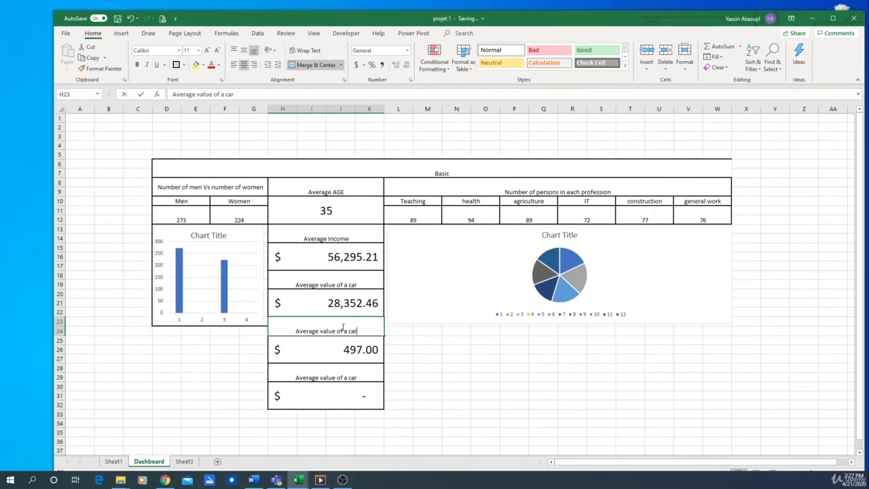
{"action": "type", "text": "Num"}
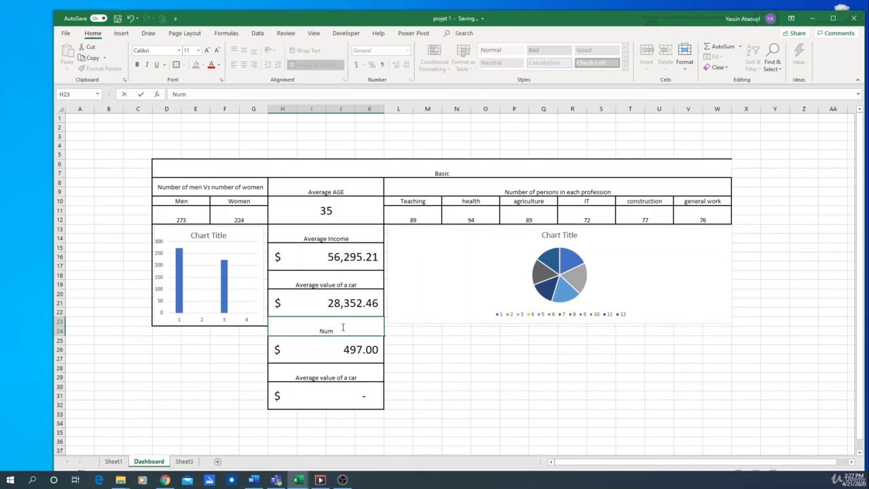
{"action": "type", "text": "ber of"}
{"action": "type", "text": "persons"}
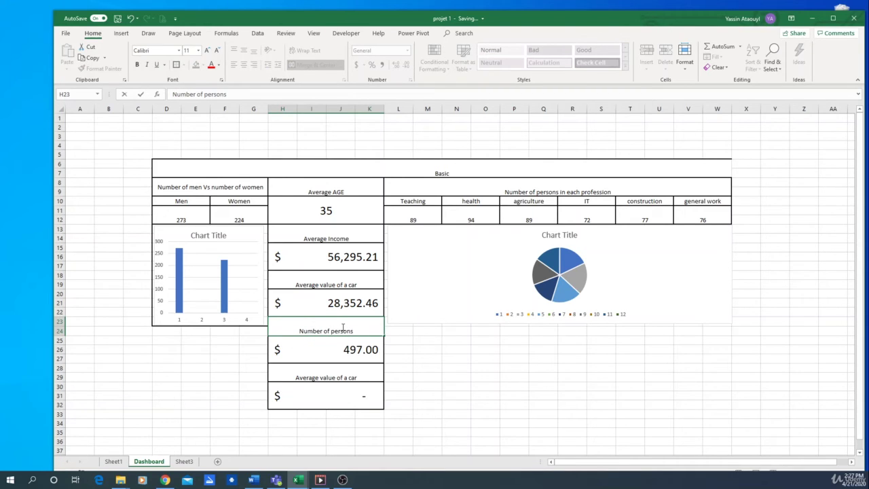
{"action": "type", "text": " with deb"}
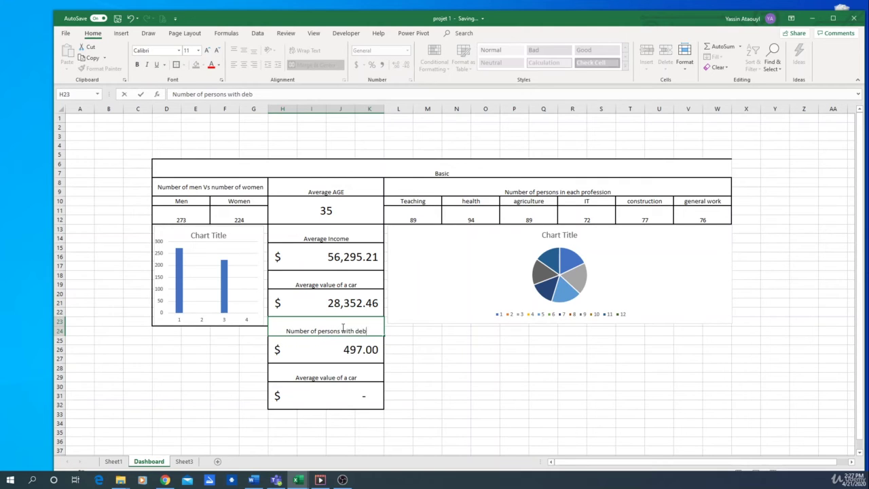
{"action": "type", "text": "ts highe"}
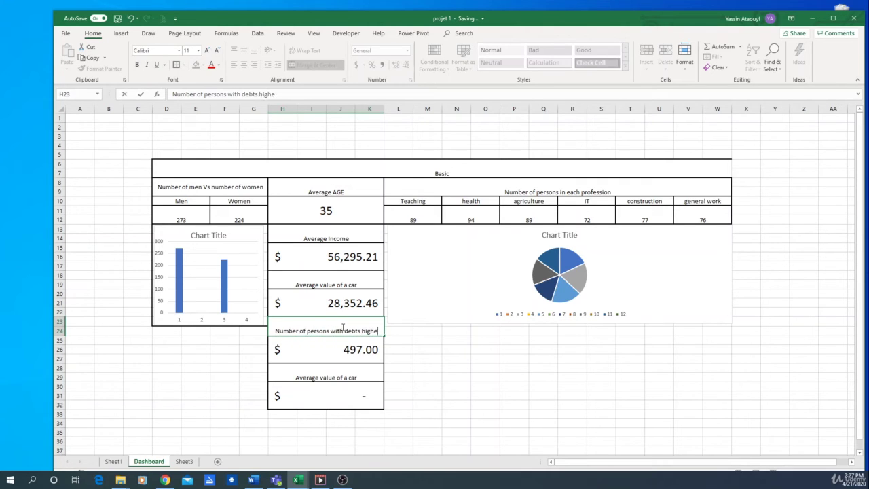
{"action": "type", "text": "r than X"}
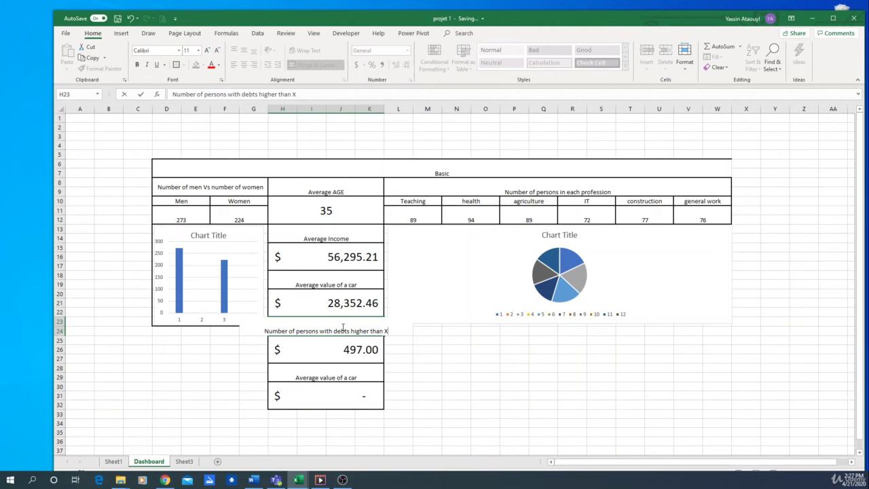
{"action": "key", "text": "Return"}
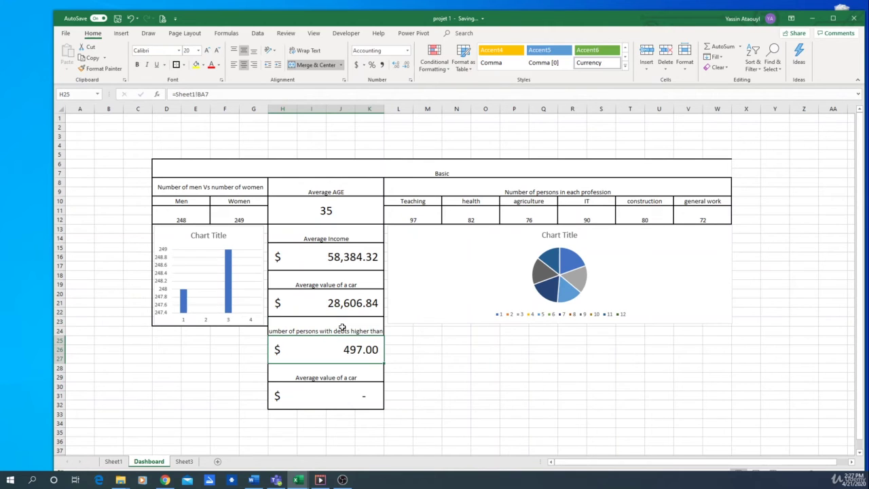
Wrap the text of the debts heading in H23 and make it bold.
{"action": "left_click", "coordinate": [339, 330]}
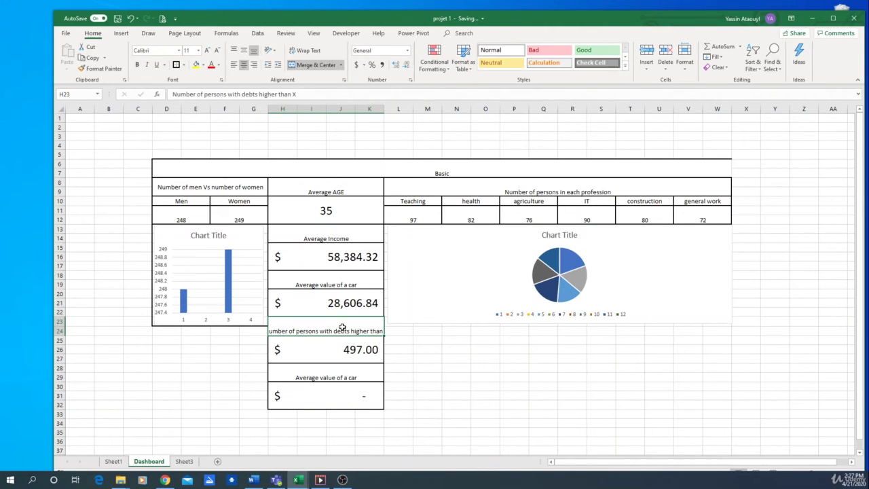
{"action": "left_click", "coordinate": [272, 51]}
{"action": "left_click", "coordinate": [290, 48]}
{"action": "left_click", "coordinate": [304, 51]}
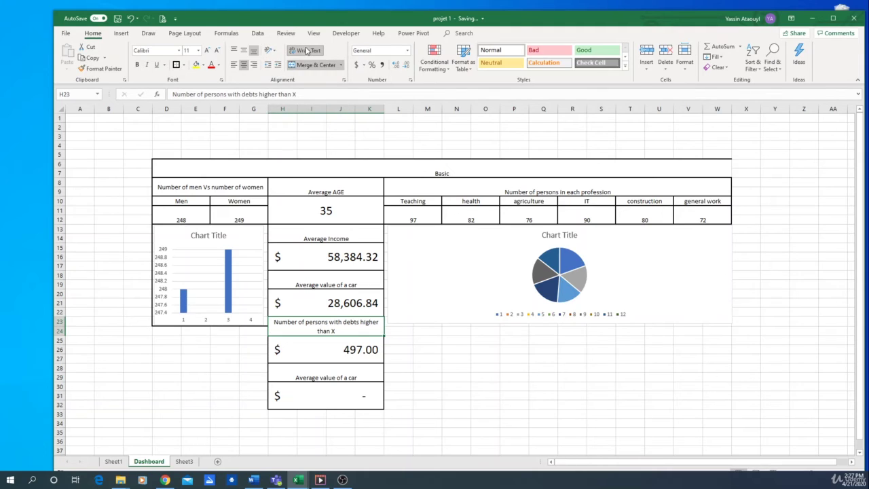
{"action": "left_click", "coordinate": [137, 64]}
Set the number format of the debt person count in H25 to General.
{"action": "left_click", "coordinate": [367, 344]}
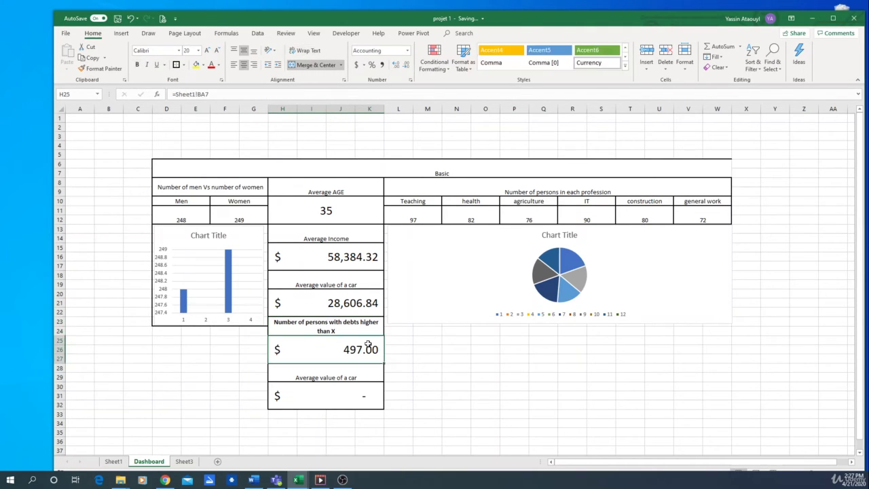
{"action": "left_click", "coordinate": [409, 53]}
{"action": "left_click", "coordinate": [388, 64]}
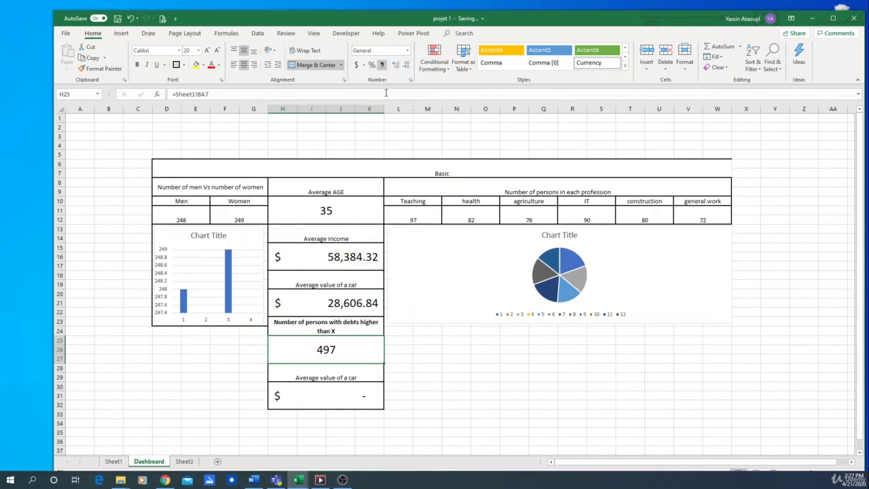
Change the heading in H28 to "The number of persons having less than a certain amount on theire mortgage" and wrap its text.
{"action": "left_click", "coordinate": [326, 367]}
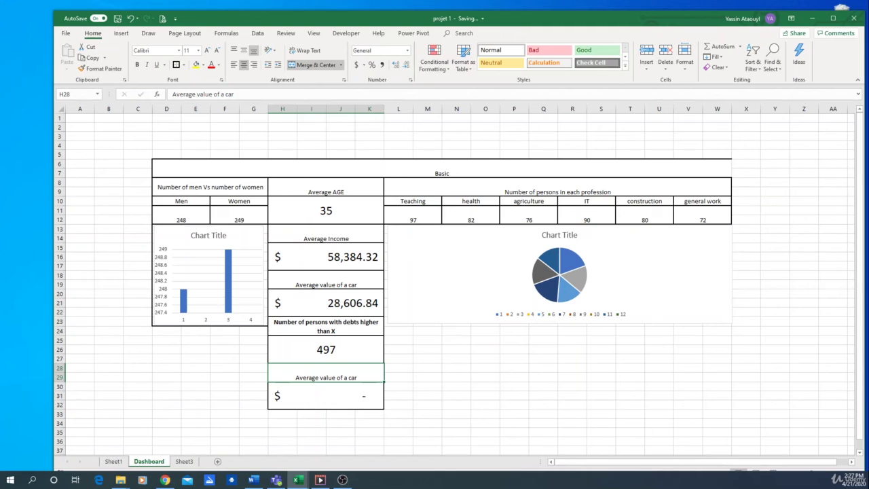
{"action": "left_click", "coordinate": [253, 479]}
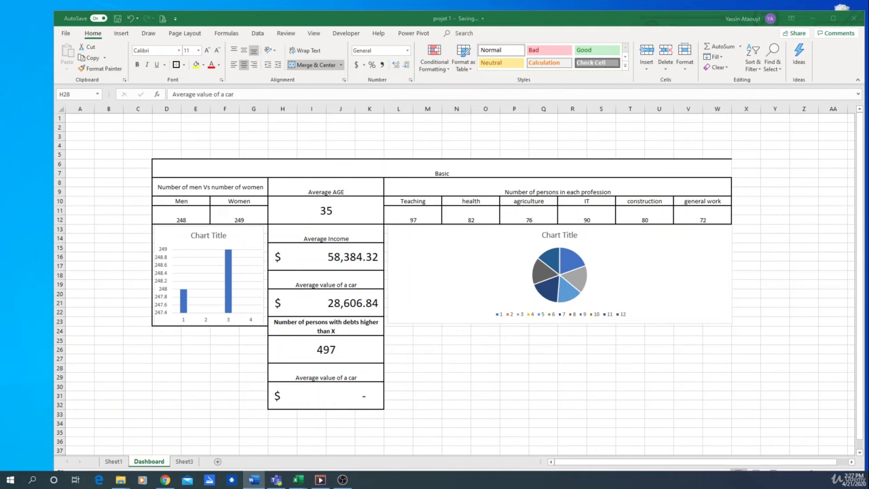
{"action": "left_click", "coordinate": [316, 373]}
{"action": "type", "text": "The number of persons havin"}
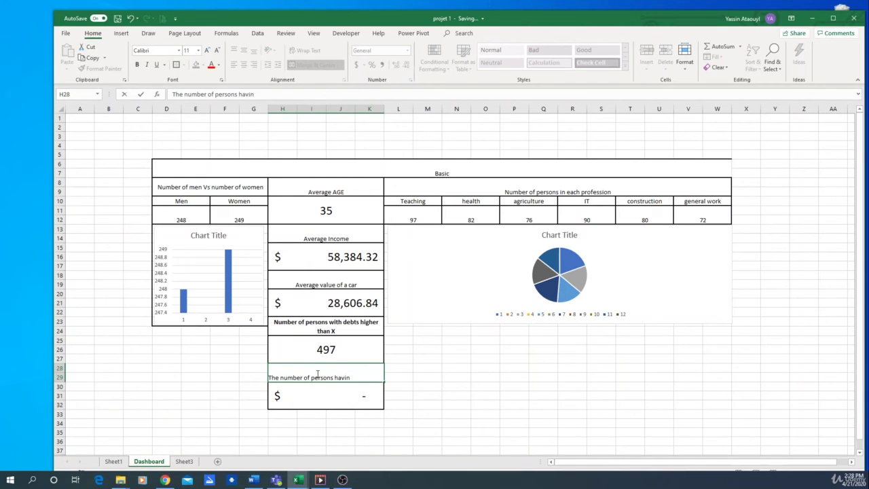
{"action": "type", "text": "an"}
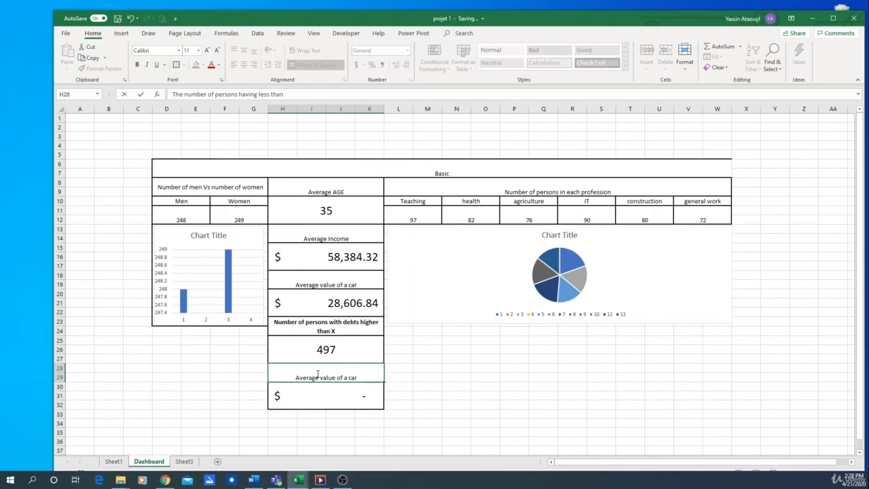
{"action": "type", "text": " a certain amo"}
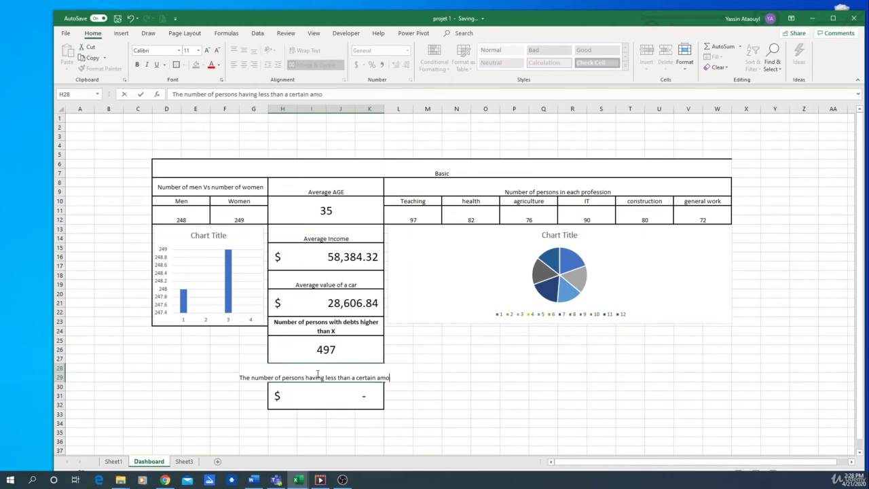
{"action": "type", "text": "unt on theire"}
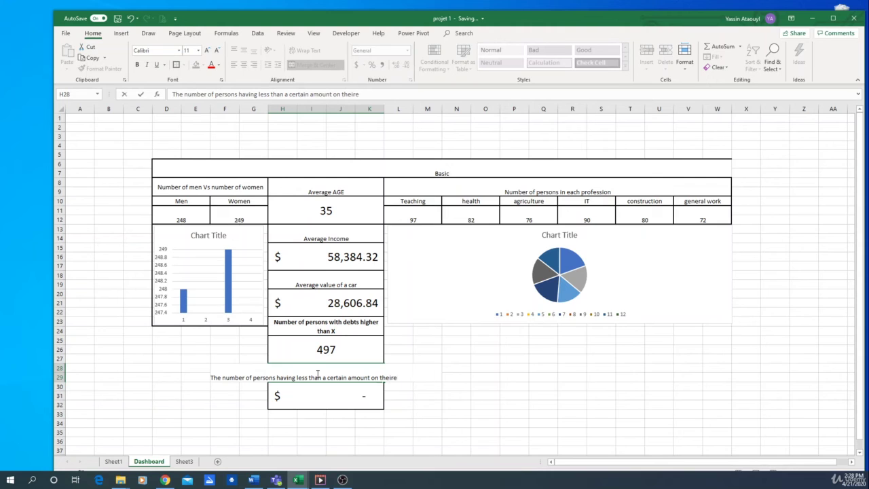
{"action": "type", "text": " mortgage"}
{"action": "key", "text": "Return"}
{"action": "left_click", "coordinate": [317, 373]}
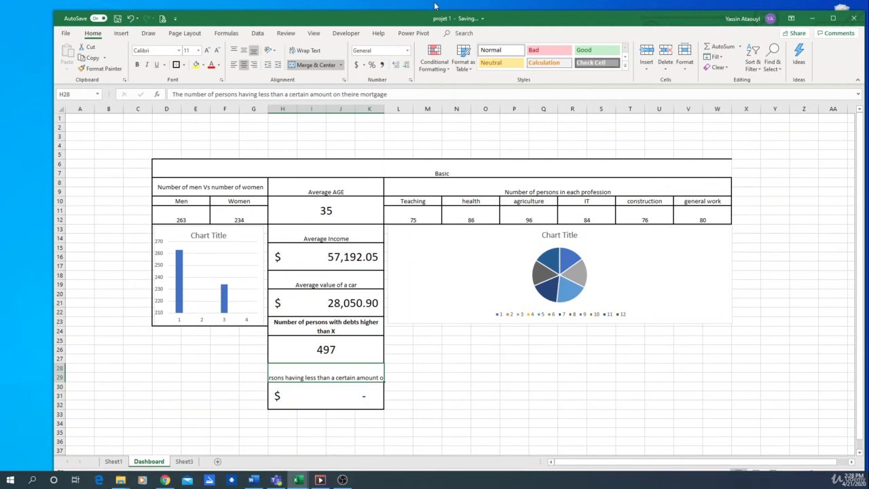
{"action": "left_click", "coordinate": [303, 50]}
Link the value cell below the mortgage heading, H30, to the person count in Sheet1 cell BE8.
{"action": "left_click", "coordinate": [303, 395]}
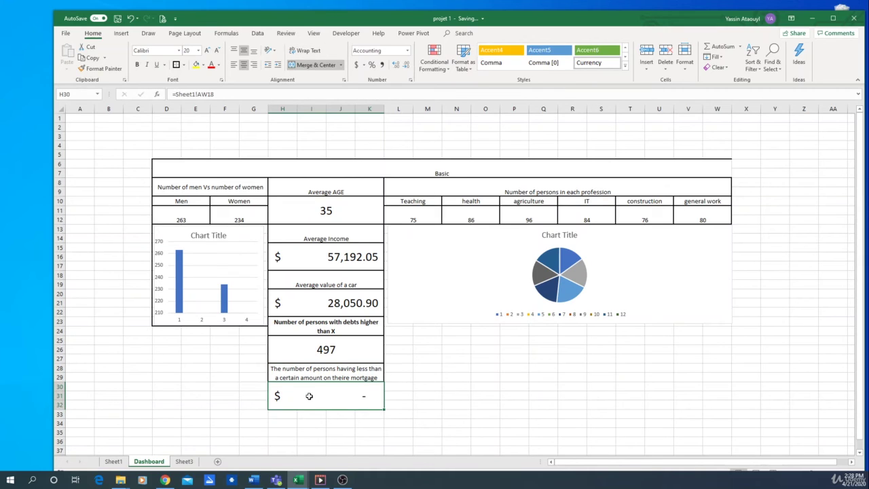
{"action": "double_click", "coordinate": [312, 394]}
{"action": "key", "text": "Escape"}
{"action": "type", "text": "="}
{"action": "left_click", "coordinate": [113, 462]}
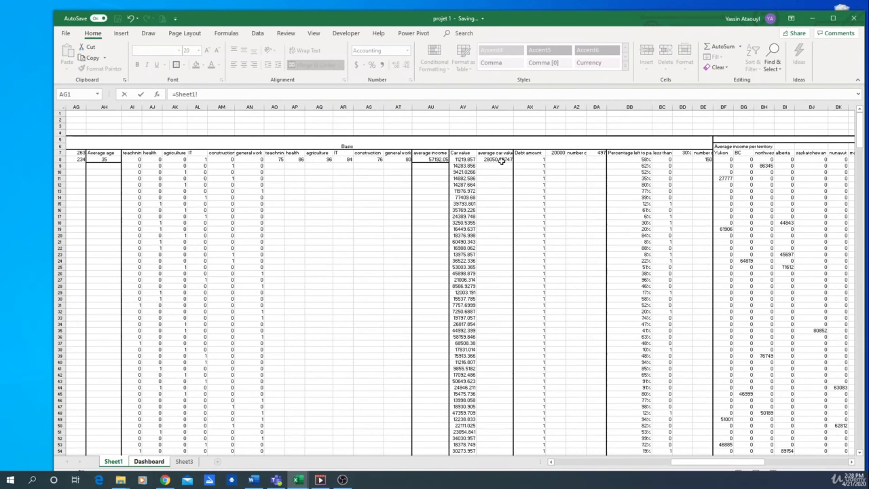
{"action": "left_click", "coordinate": [705, 160]}
{"action": "key", "text": "Return"}
Set the number format of the mortgage person count in H30 to General.
{"action": "left_click", "coordinate": [331, 399]}
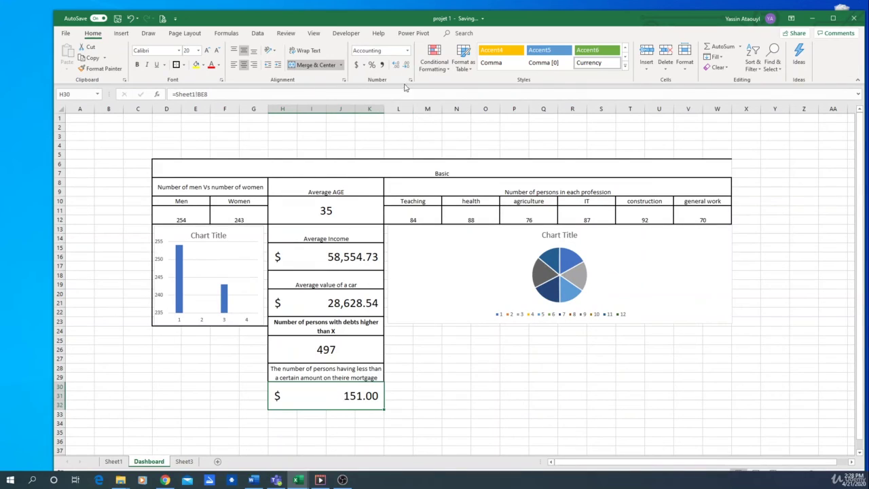
{"action": "left_click", "coordinate": [407, 50]}
{"action": "left_click", "coordinate": [397, 66]}
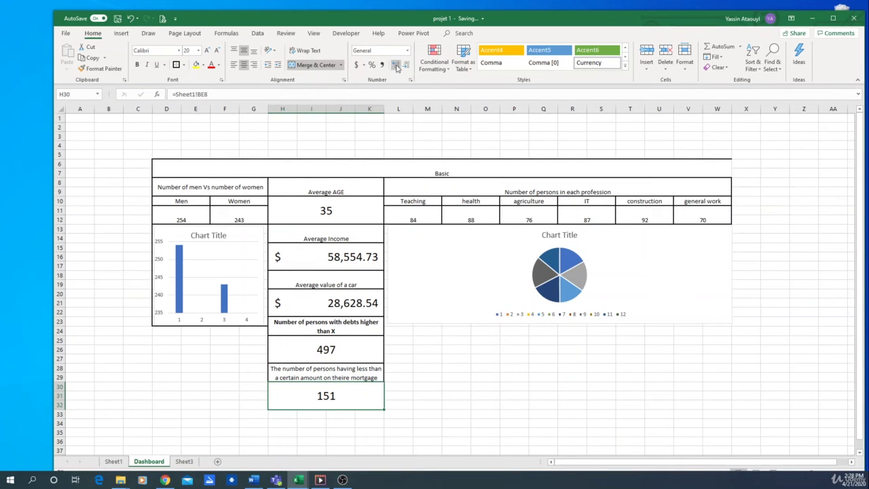
Put an outside border around L13:W32 below the profession counts and enlarge the pie chart to fill that area.
{"action": "left_click", "coordinate": [150, 325]}
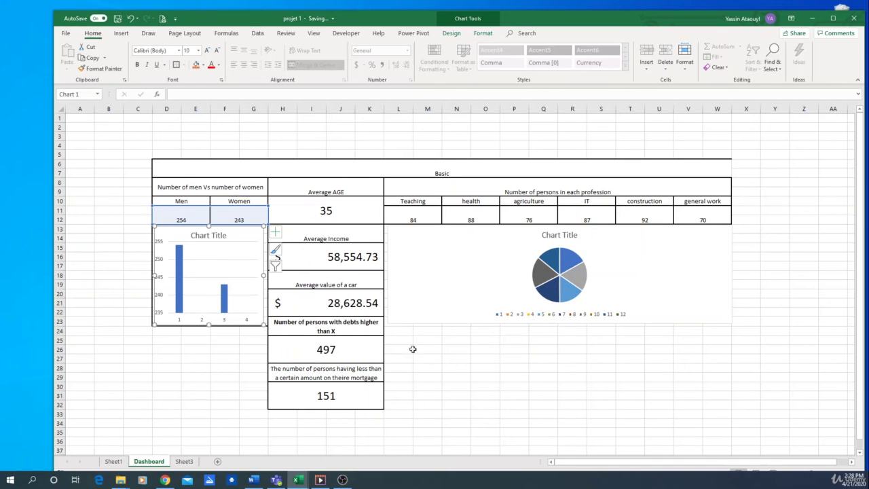
{"action": "left_click_drag", "start_coordinate": [400, 404], "coordinate": [725, 233]}
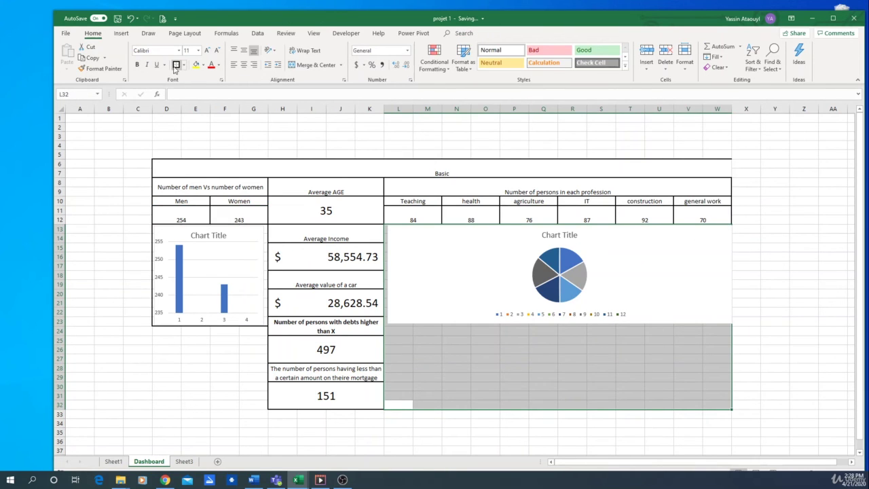
{"action": "left_click", "coordinate": [714, 321]}
{"action": "left_click_drag", "start_coordinate": [731, 323], "coordinate": [728, 404]}
{"action": "left_click", "coordinate": [781, 377]}
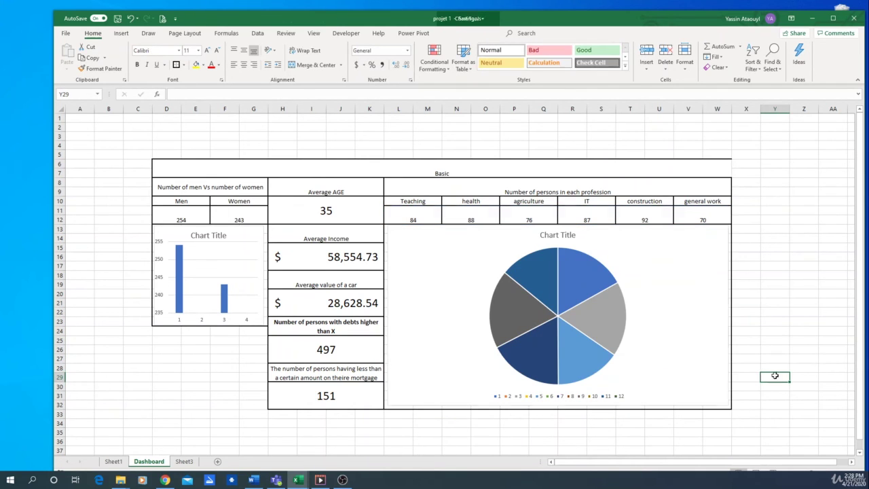
Delete the pie chart below the profession counts.
{"action": "left_click", "coordinate": [154, 323]}
{"action": "left_click", "coordinate": [617, 317]}
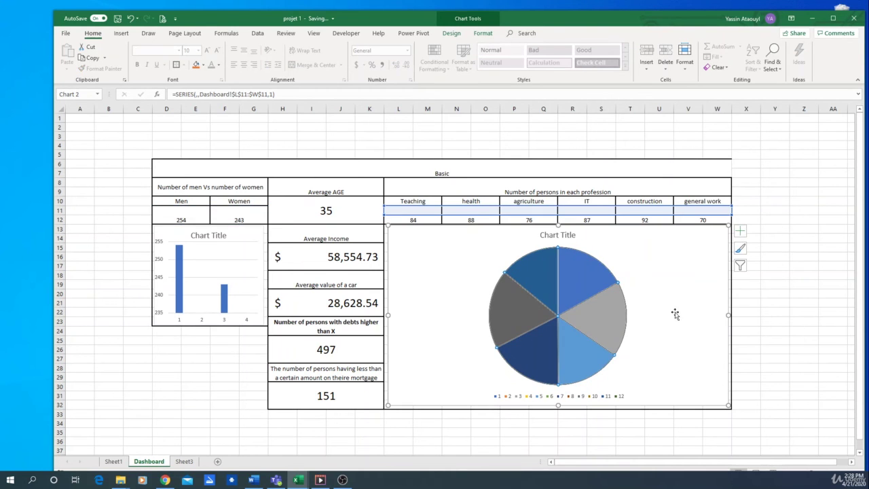
{"action": "key", "text": "Delete"}
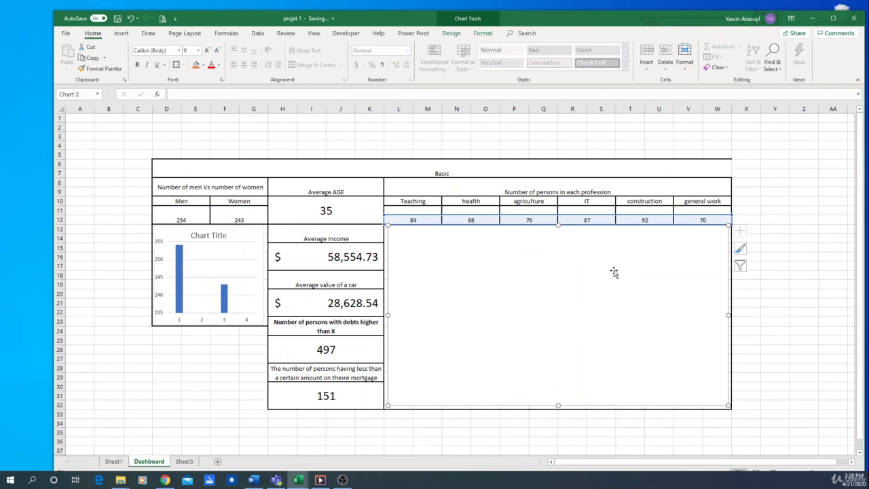
{"action": "key", "text": "Delete"}
Insert a recommended clustered column chart from the profession counts in L11:W12.
{"action": "left_click_drag", "start_coordinate": [438, 217], "coordinate": [688, 217]}
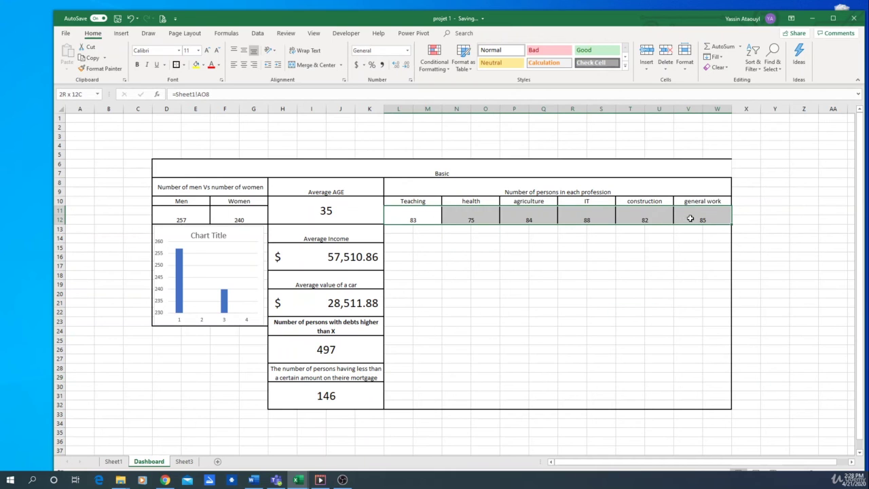
{"action": "left_click", "coordinate": [122, 33]}
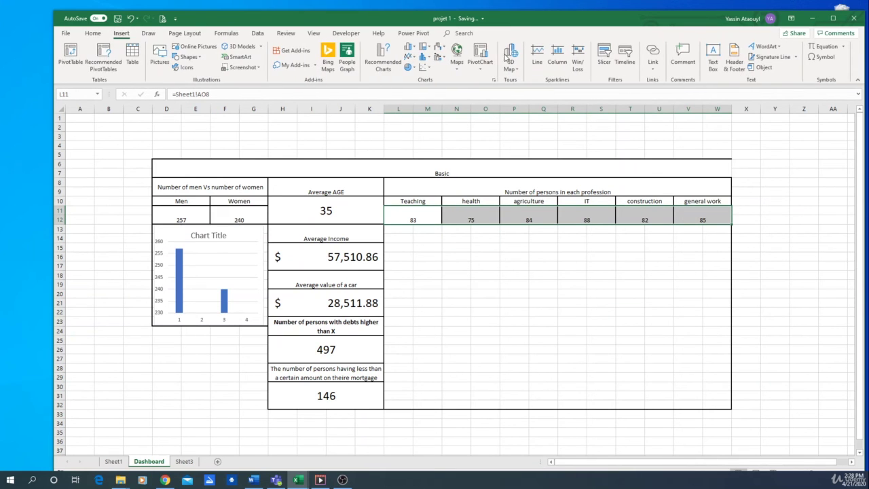
{"action": "left_click", "coordinate": [382, 58]}
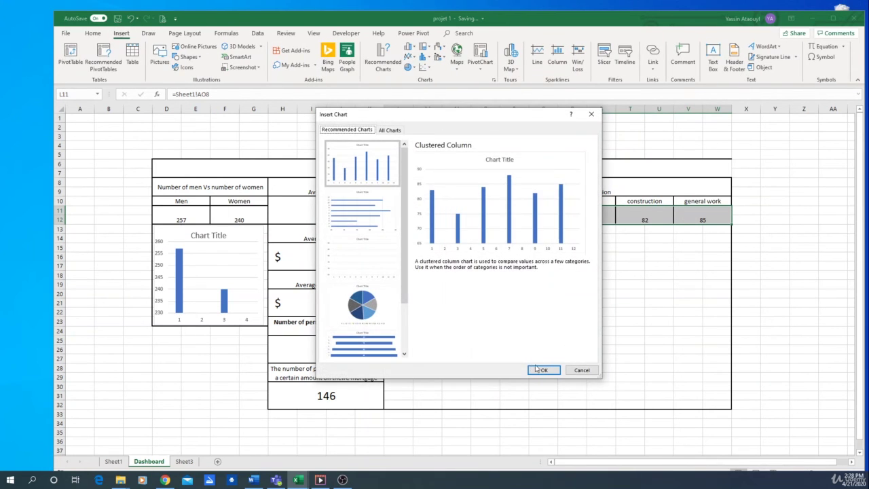
{"action": "left_click", "coordinate": [539, 370]}
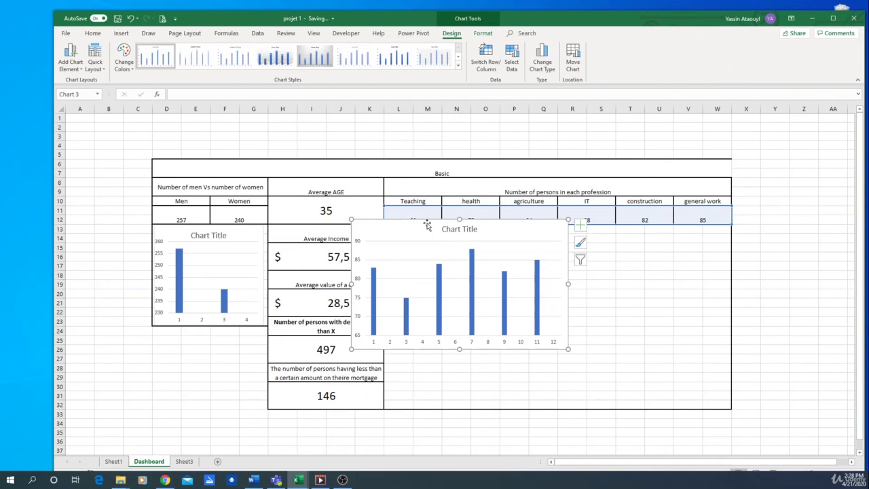
Fit the column chart into the bordered area L13:W32 and apply the gray gradient chart style with data labels in the bars.
{"action": "left_click_drag", "start_coordinate": [395, 229], "coordinate": [428, 237]}
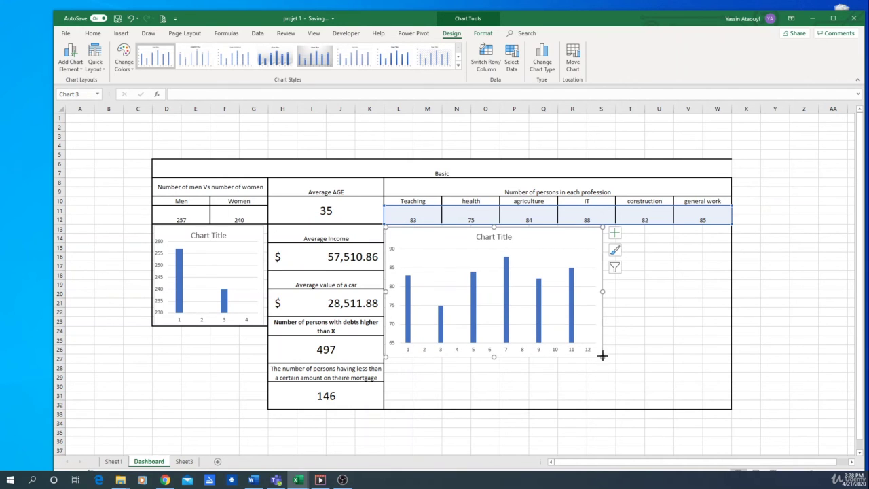
{"action": "left_click_drag", "start_coordinate": [602, 355], "coordinate": [731, 406]}
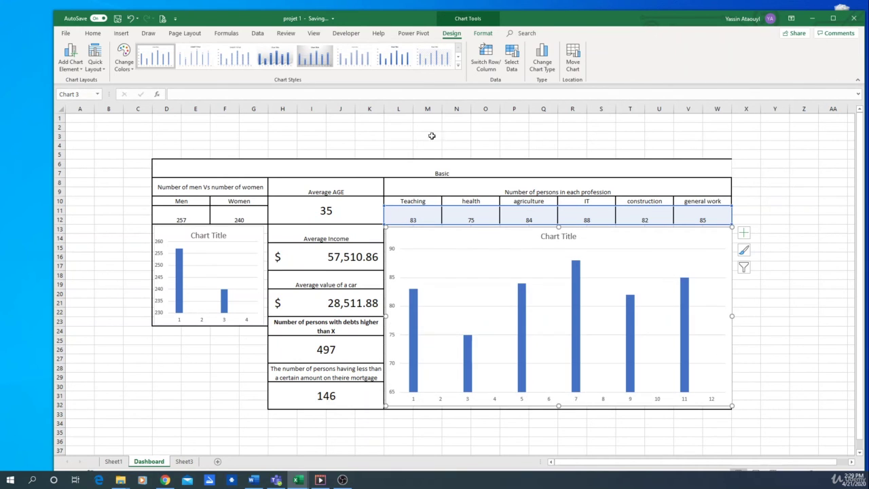
{"action": "left_click", "coordinate": [321, 66]}
{"action": "left_click", "coordinate": [810, 357]}
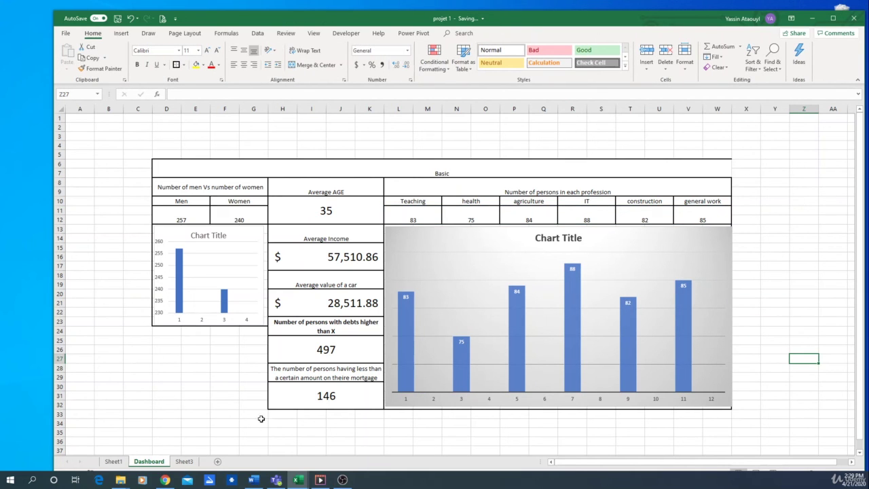
{"action": "left_click_drag", "start_coordinate": [154, 327], "coordinate": [170, 337]}
{"action": "left_click", "coordinate": [150, 226]}
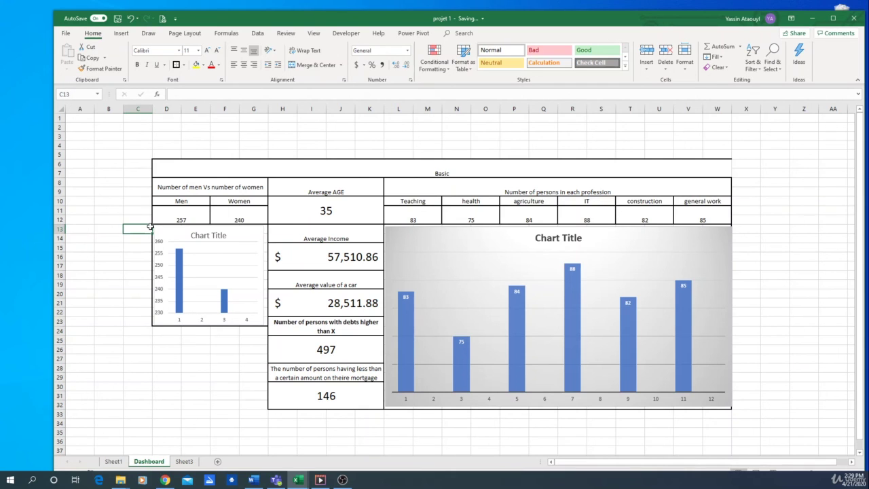
Merge D13:G32 below the men and women counts and stretch the gender column chart down to fill the merged area.
{"action": "left_click_drag", "start_coordinate": [150, 226], "coordinate": [262, 406]}
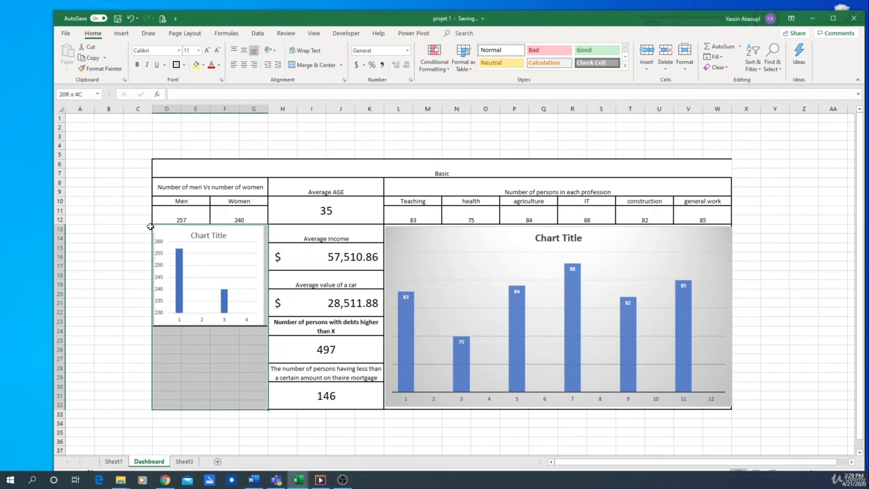
{"action": "left_click", "coordinate": [314, 65]}
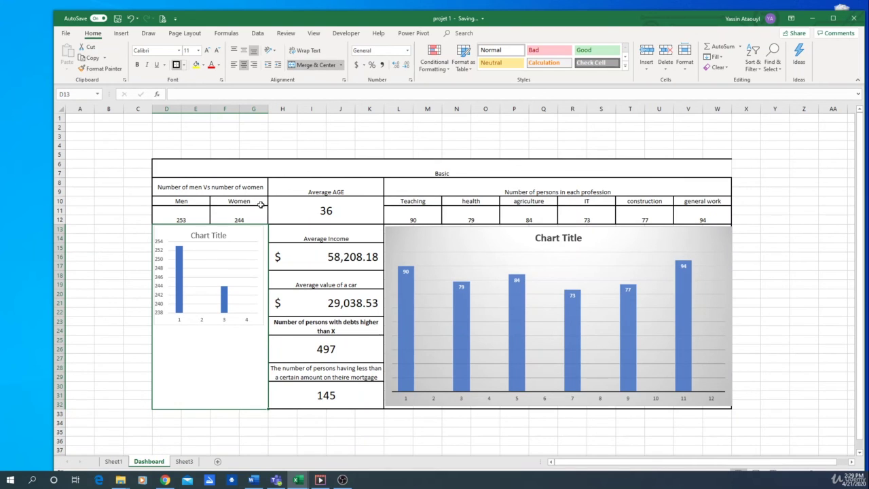
{"action": "left_click", "coordinate": [254, 324]}
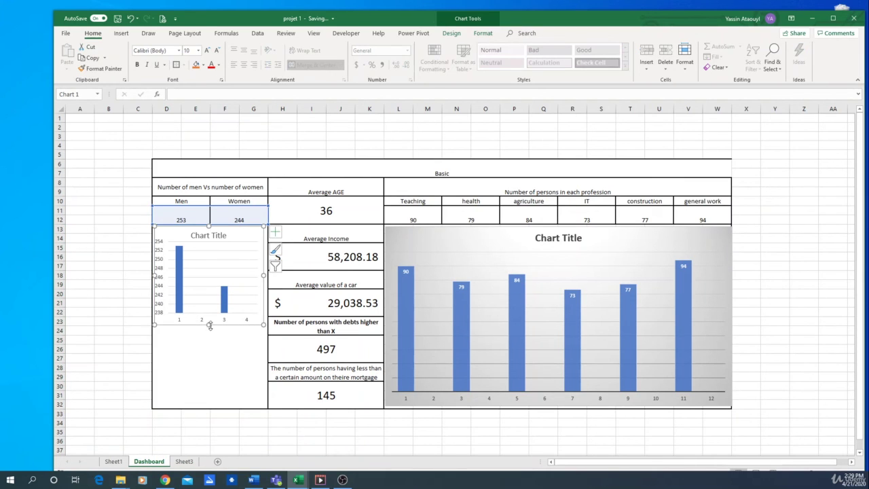
{"action": "left_click_drag", "start_coordinate": [208, 324], "coordinate": [203, 405]}
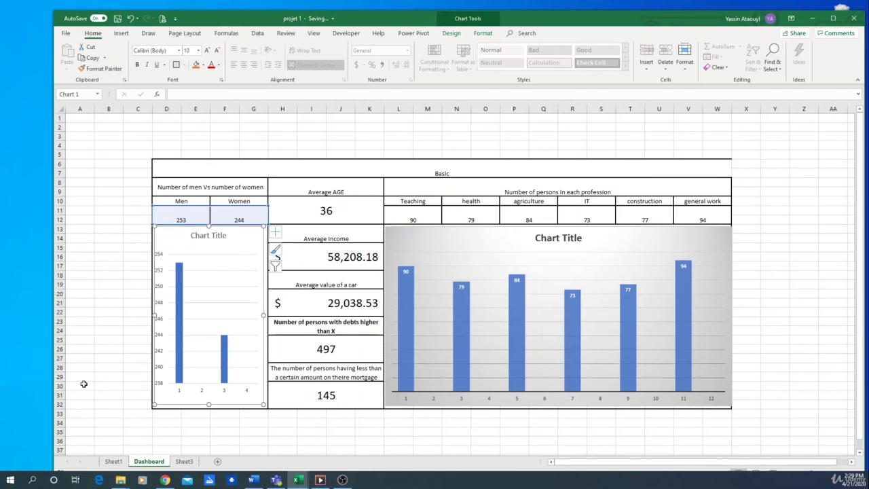
{"action": "left_click", "coordinate": [81, 385]}
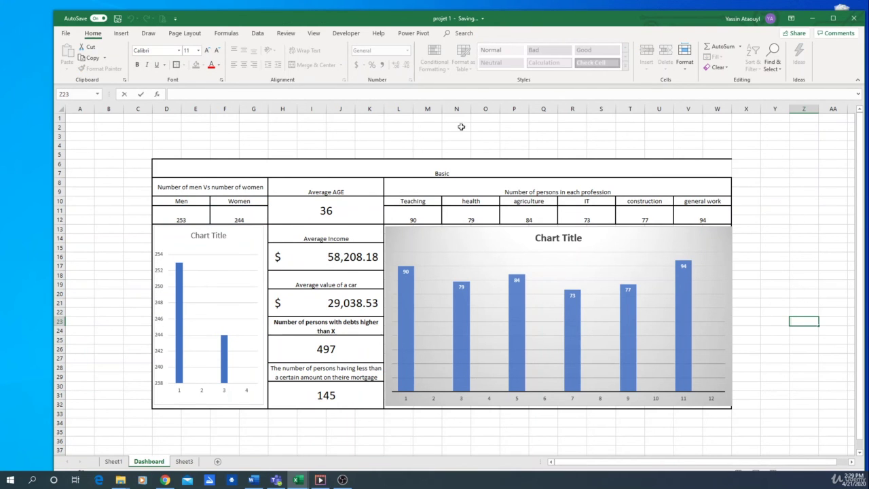
Put an outside border around the whole Basic section, D6:W32.
{"action": "left_click_drag", "start_coordinate": [291, 166], "coordinate": [497, 350]}
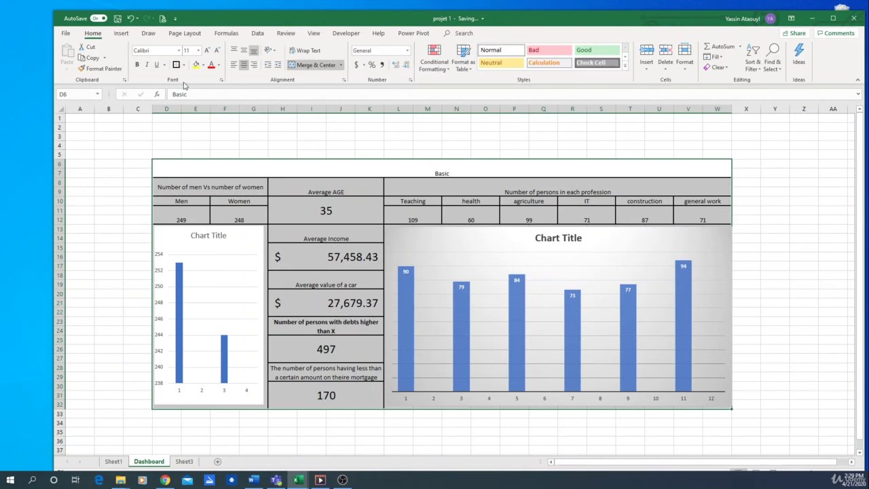
{"action": "left_click", "coordinate": [824, 249]}
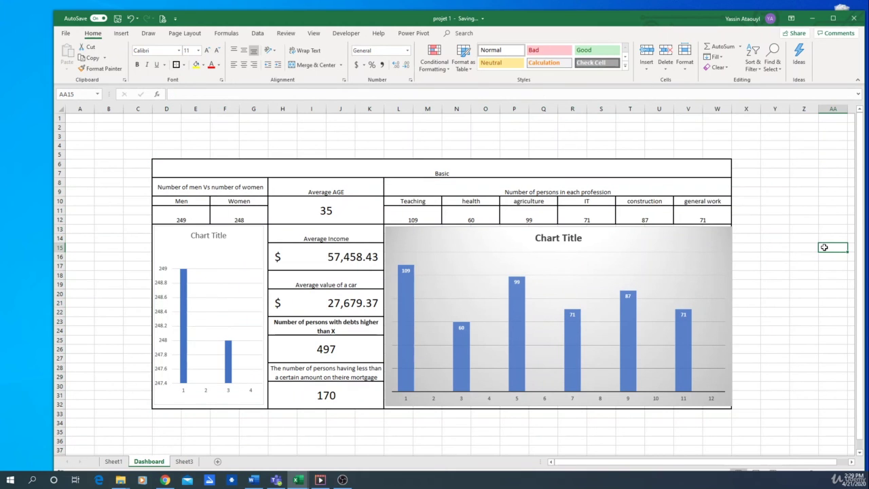